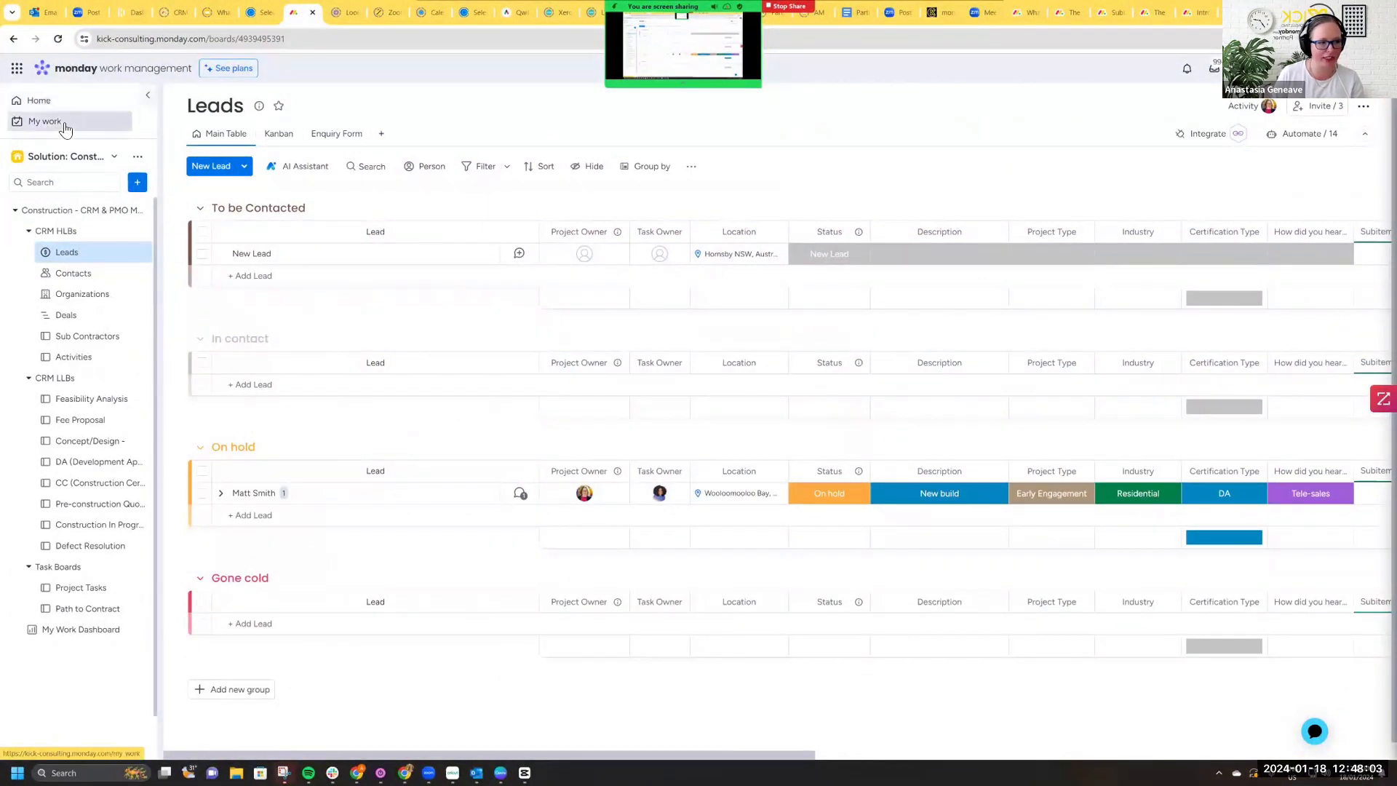
# Step: Open My Work and collapse the Overdue, Today, Next week, Later and Without a date groups
pyautogui.click(62, 125)
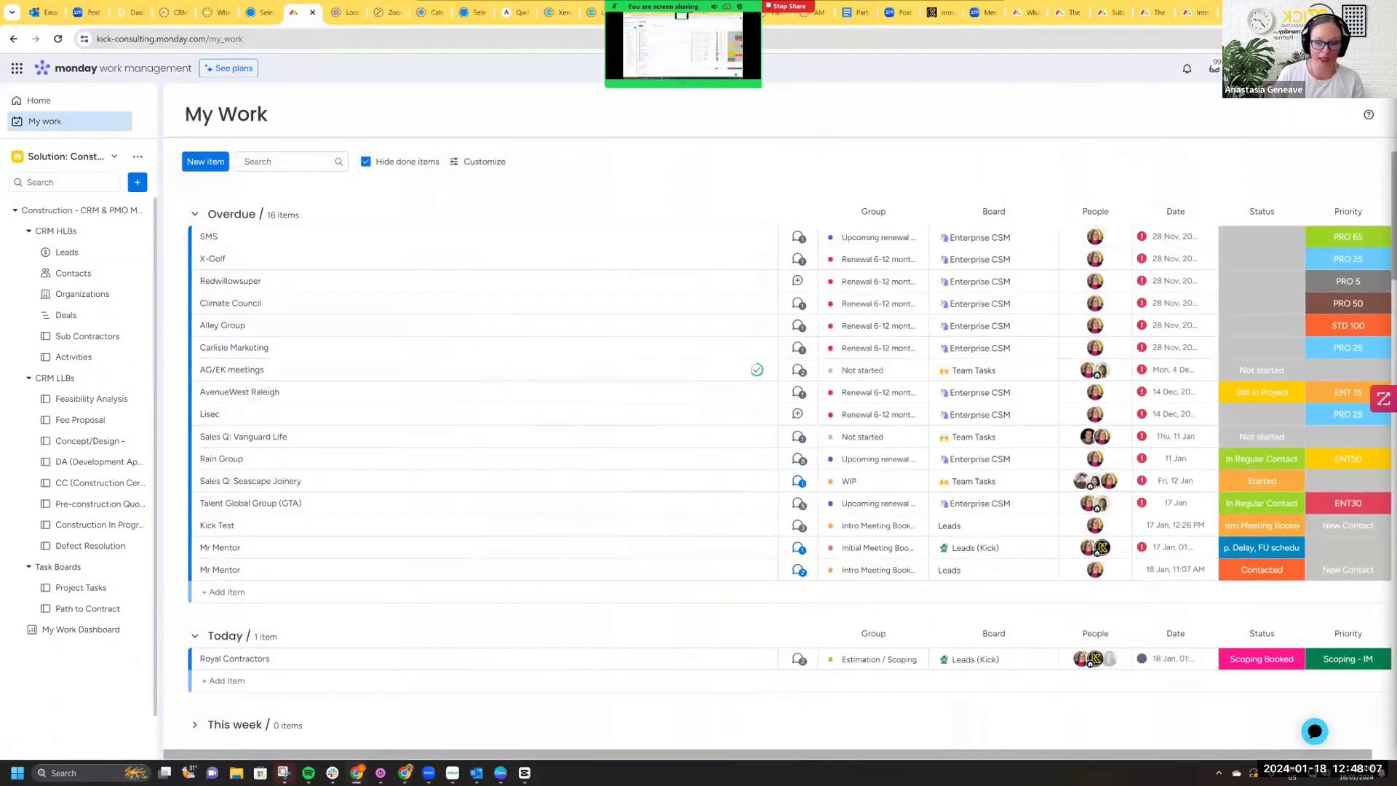
pyautogui.click(195, 214)
pyautogui.click(195, 258)
pyautogui.click(195, 347)
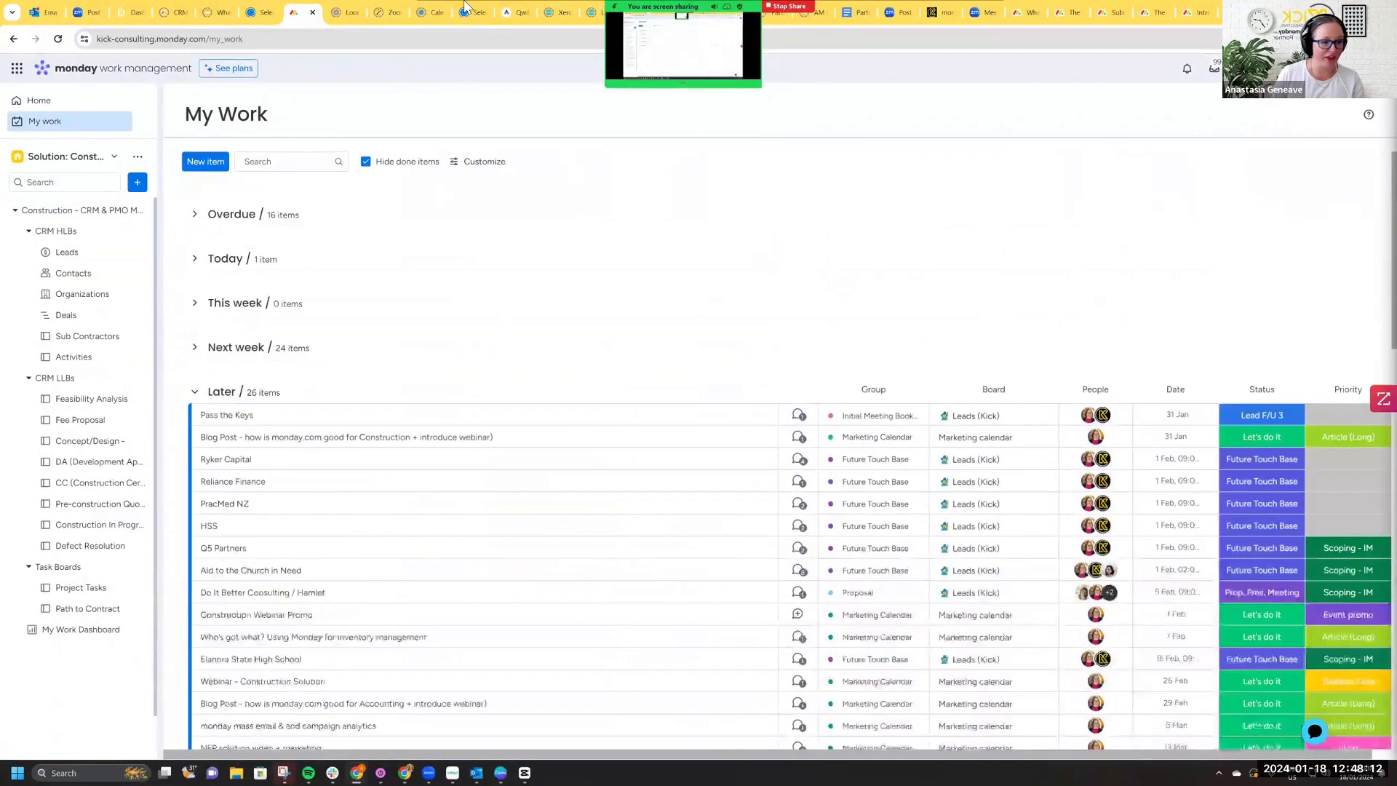
pyautogui.click(195, 392)
pyautogui.click(195, 436)
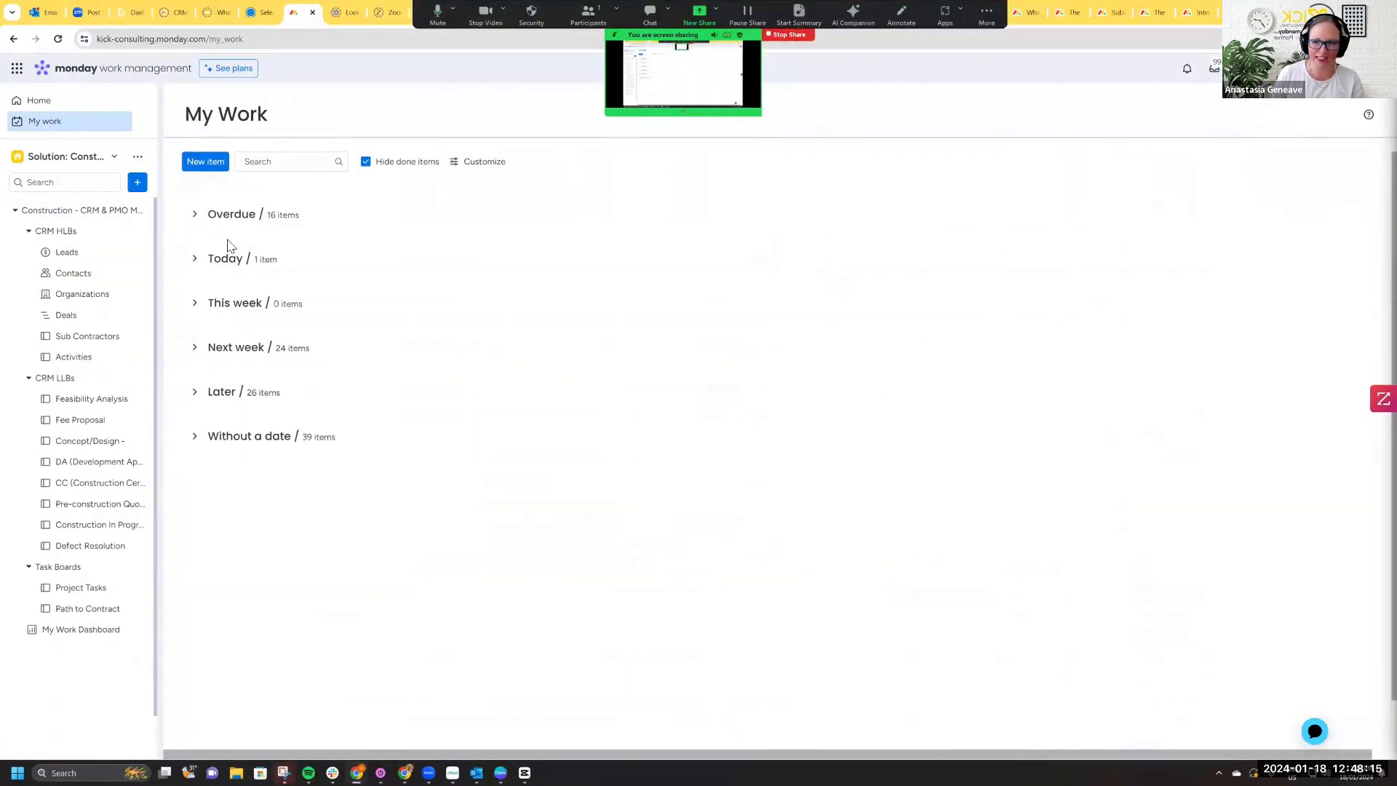
# Step: Start a new item in My Work and name it as a call to the contact, using the contact's first name
pyautogui.click(207, 163)
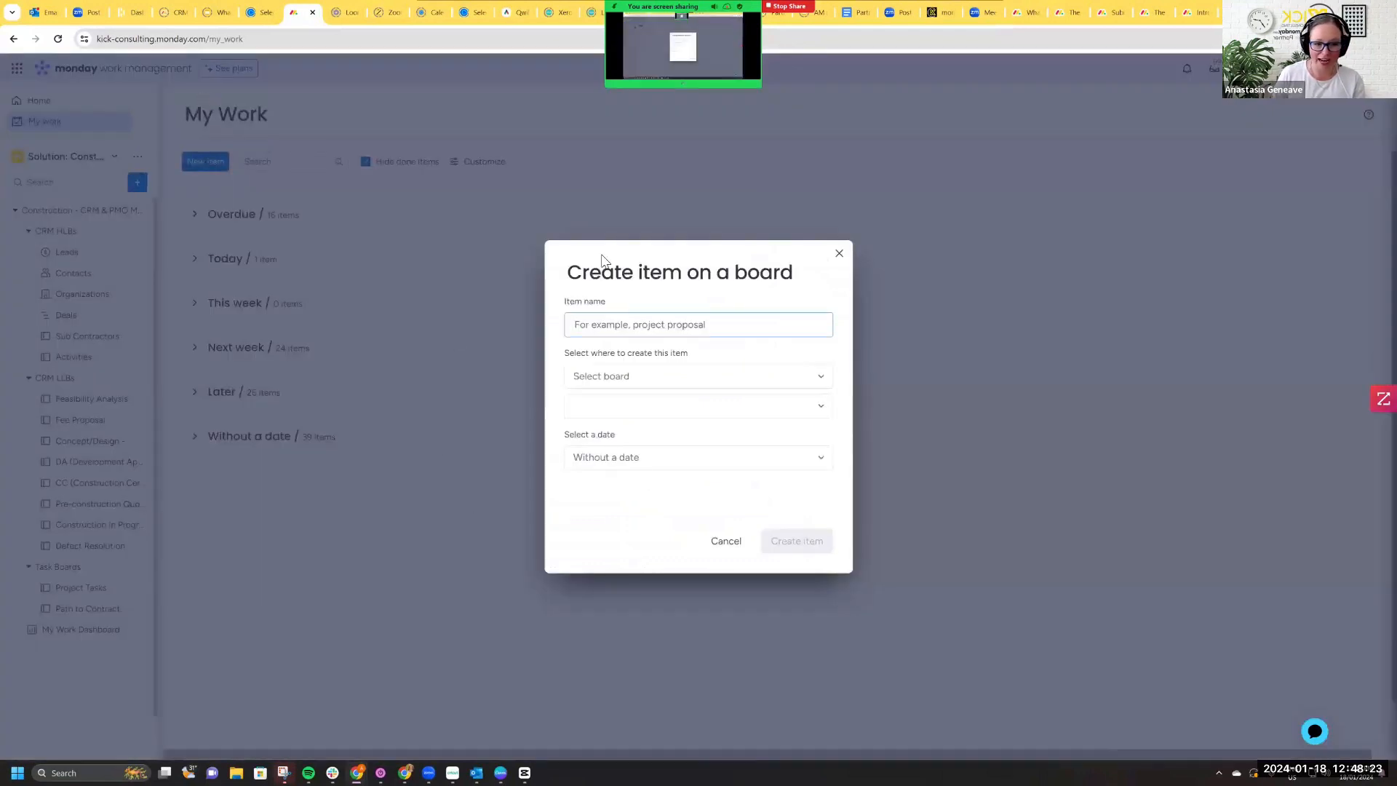
pyautogui.click(794, 380)
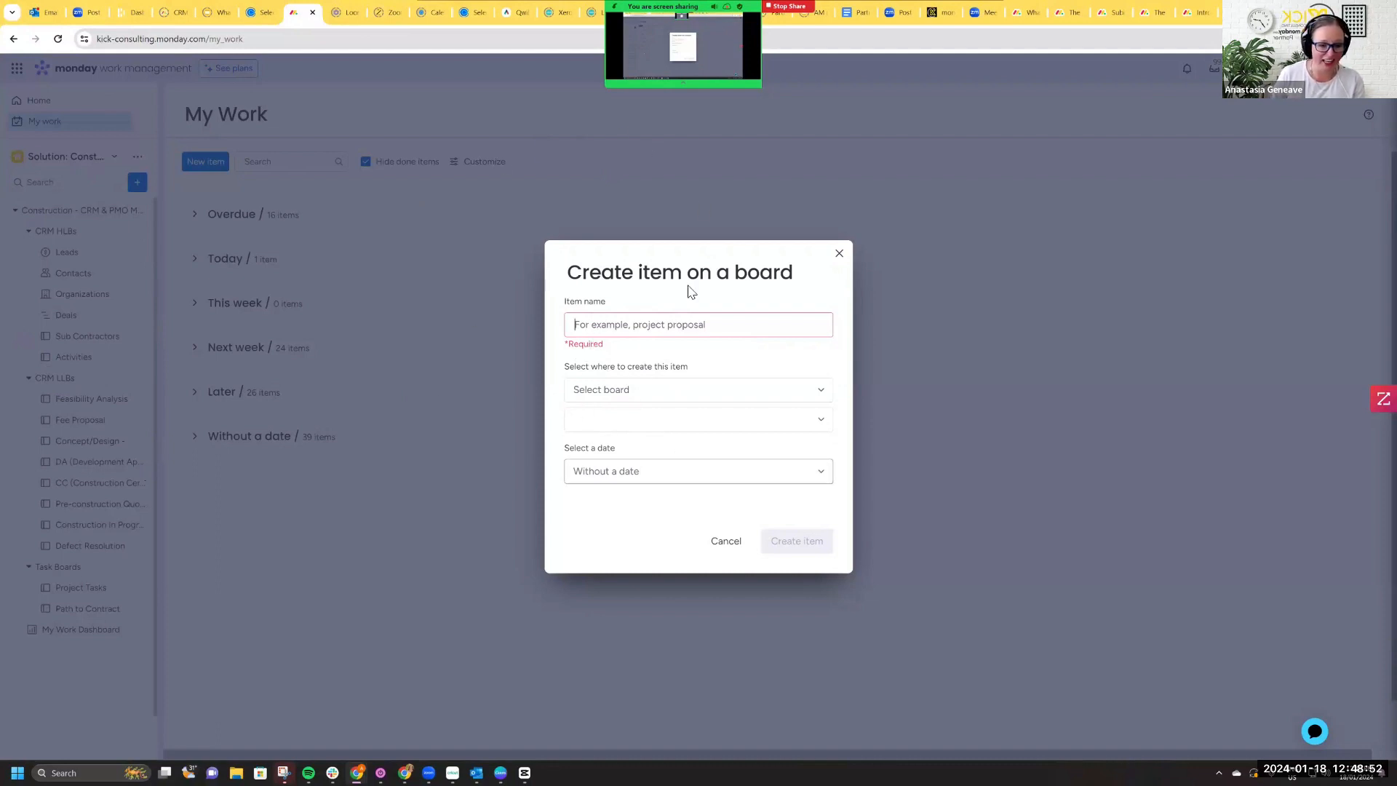
pyautogui.click(650, 333)
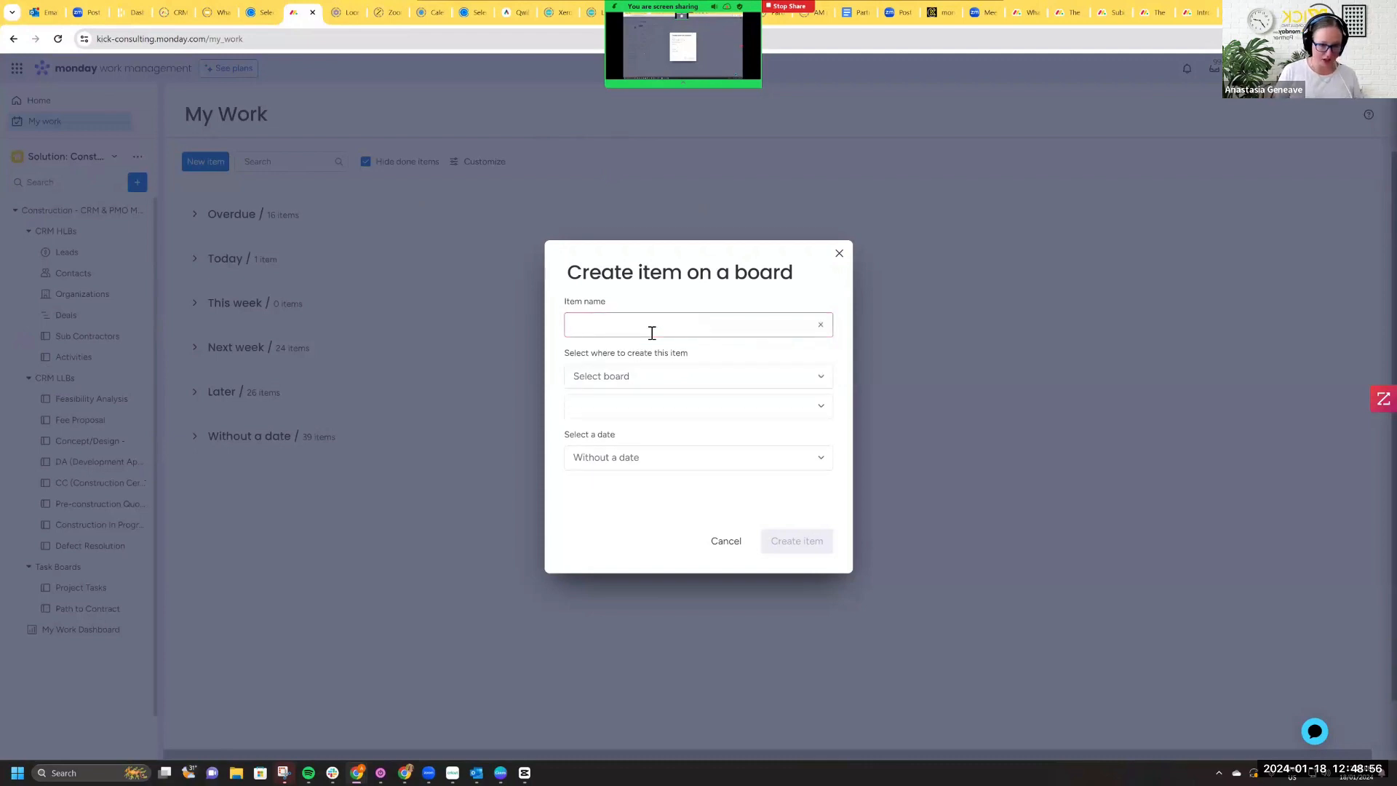
pyautogui.press('BackSpace')
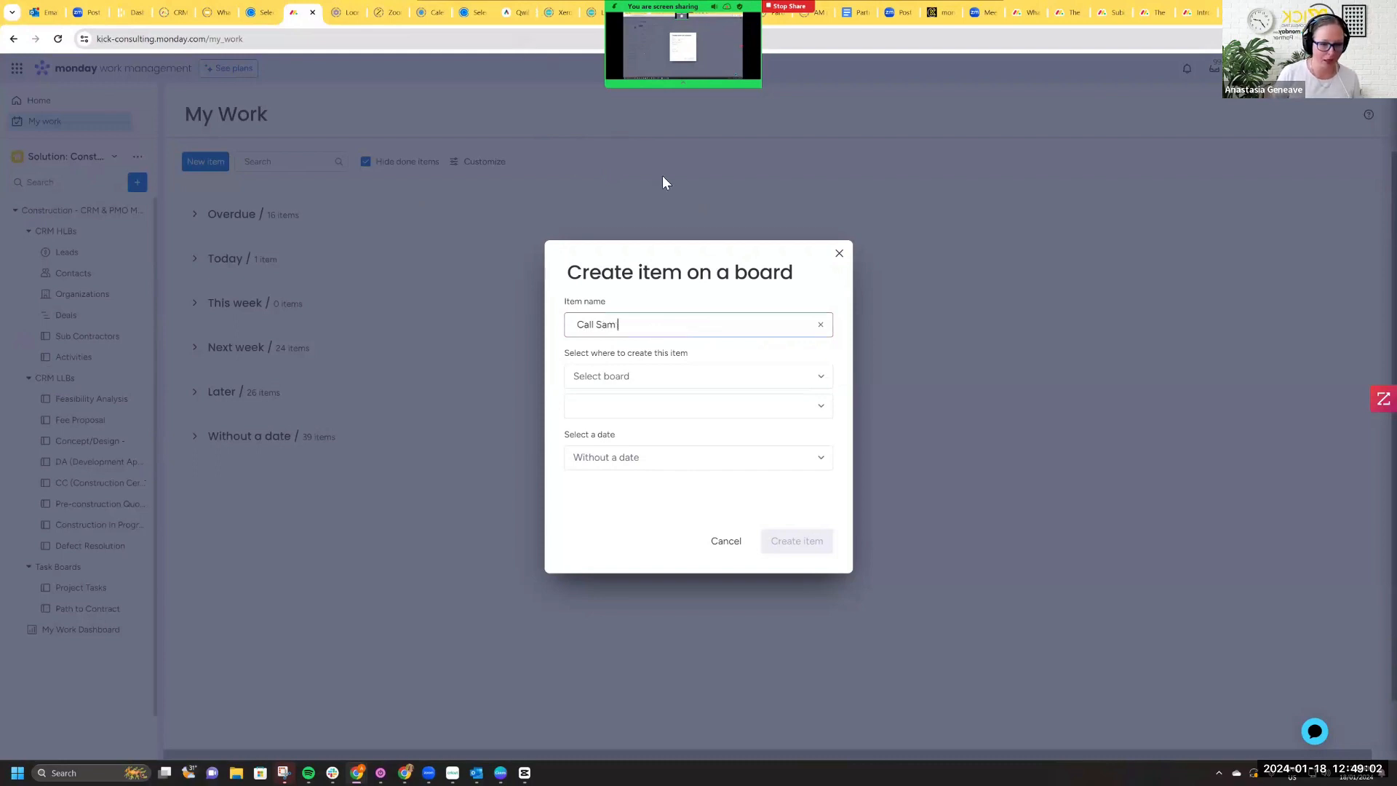
# Step: Set the new item's destination to the Leads board in the To be Contacted group
pyautogui.click(691, 377)
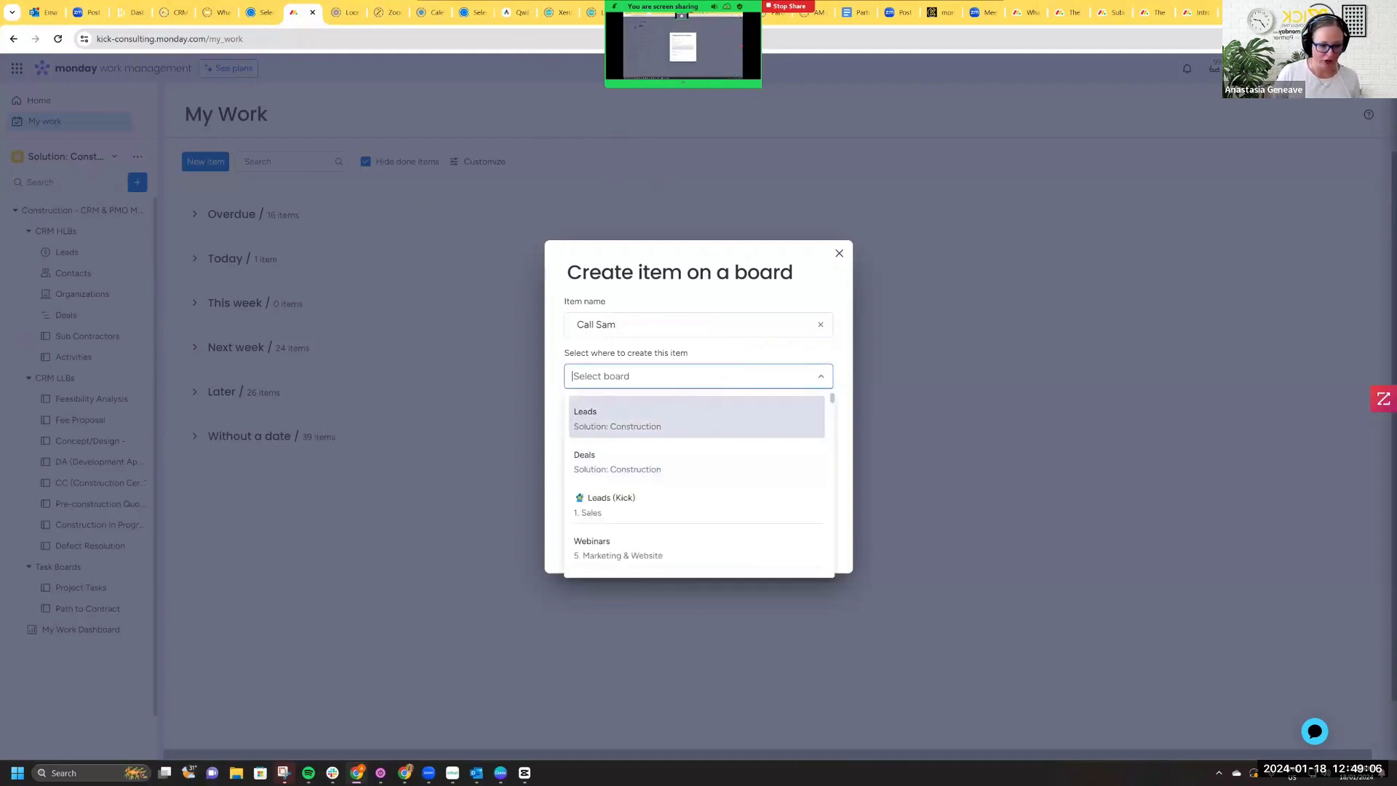
pyautogui.scroll(-5, 689, 475)
pyautogui.scroll(5, 676, 451)
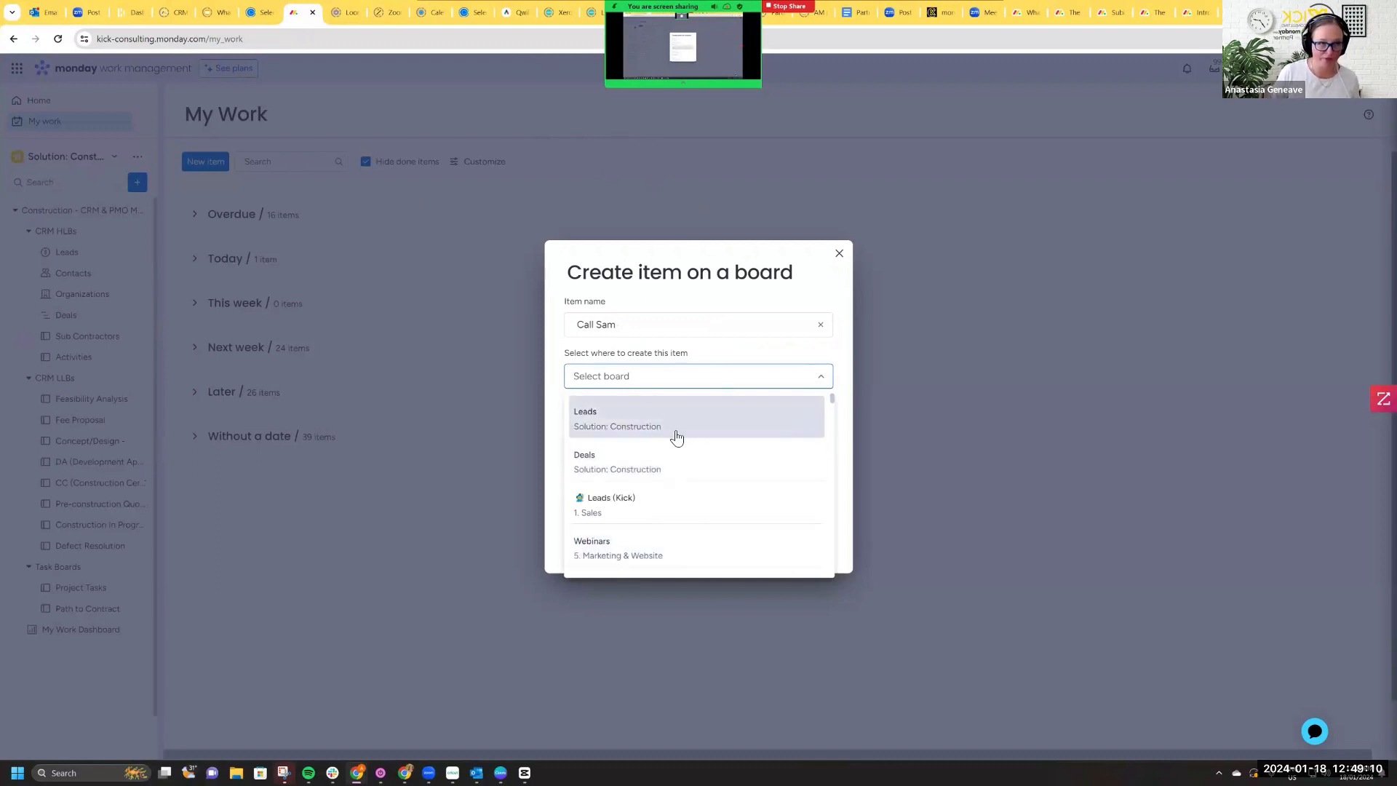
pyautogui.scroll(-2, 738, 407)
pyautogui.scroll(2, 655, 451)
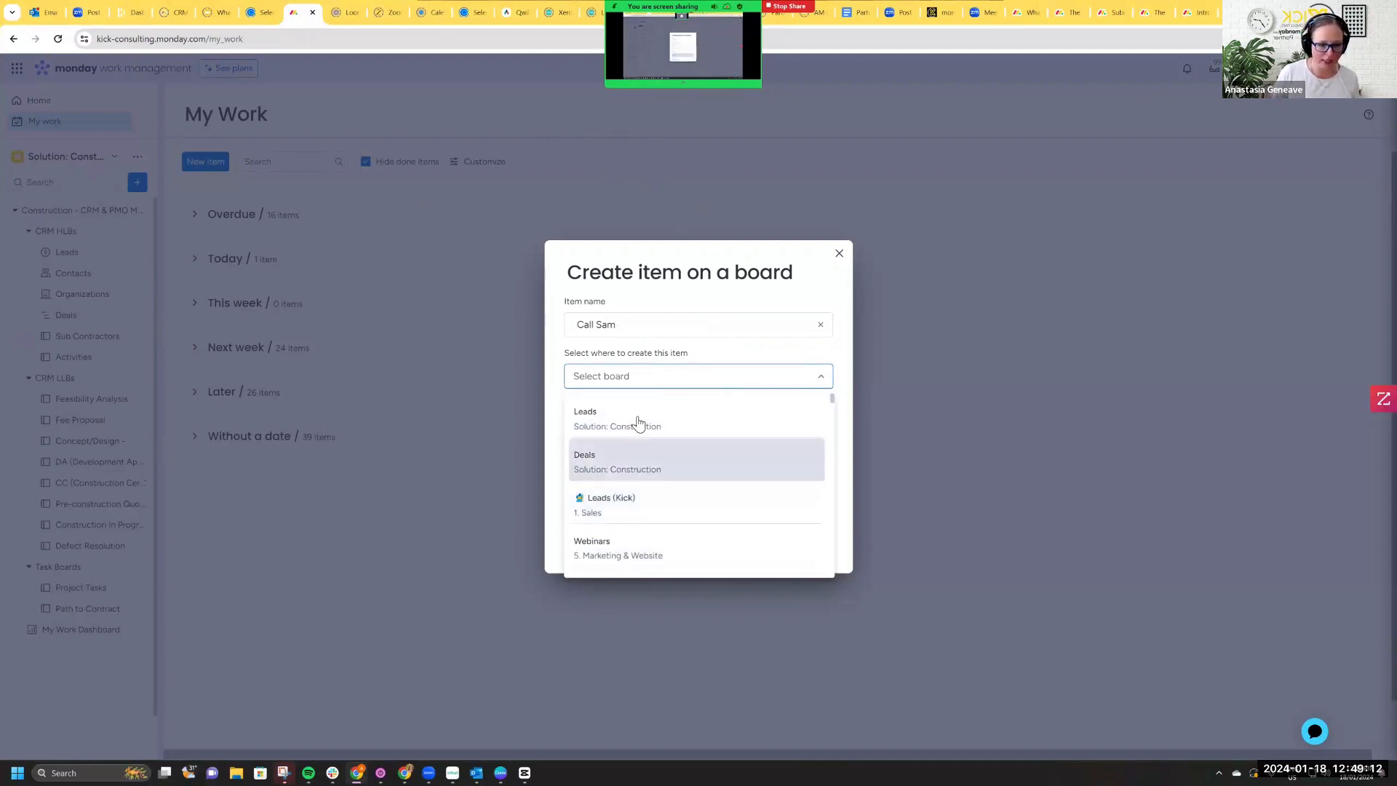
pyautogui.click(670, 415)
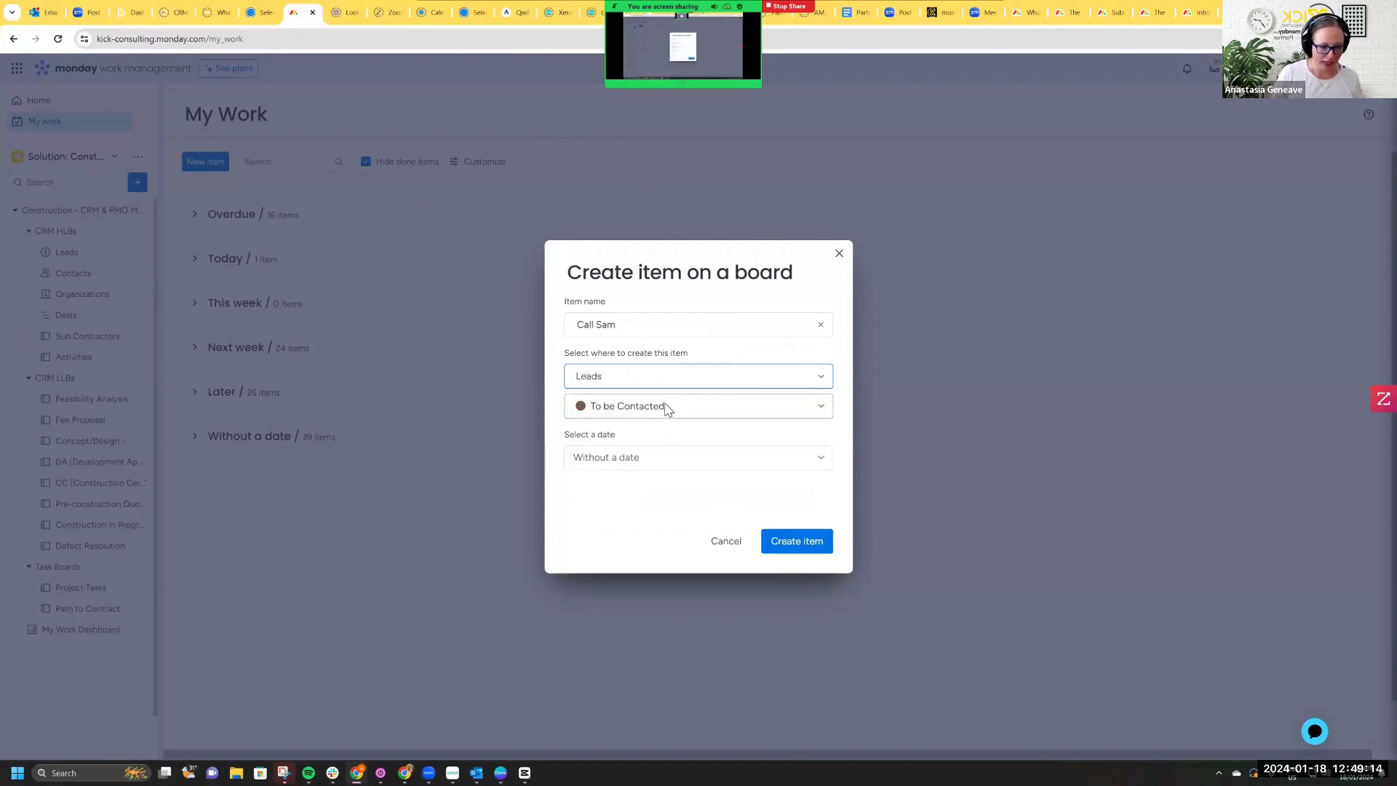
pyautogui.click(666, 407)
pyautogui.click(668, 438)
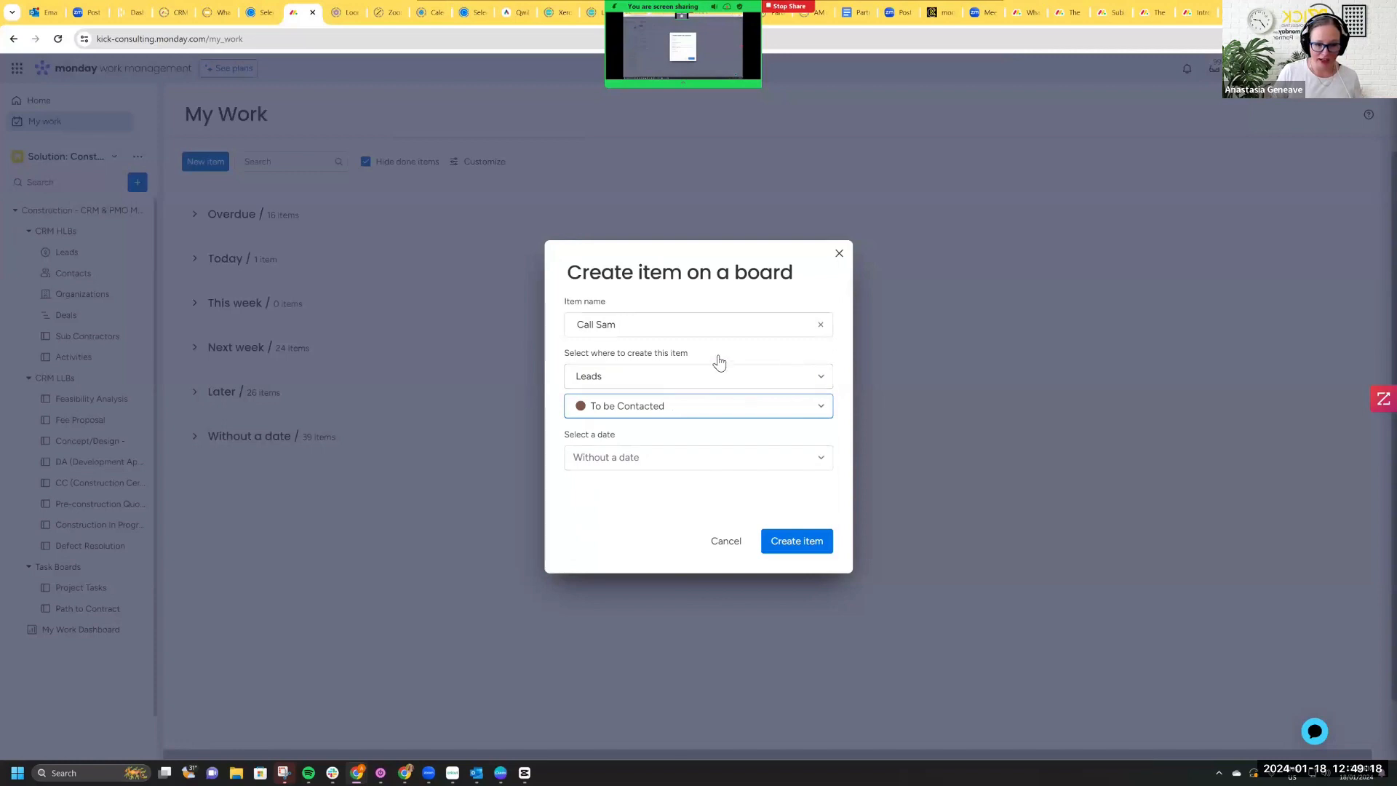
pyautogui.click(700, 406)
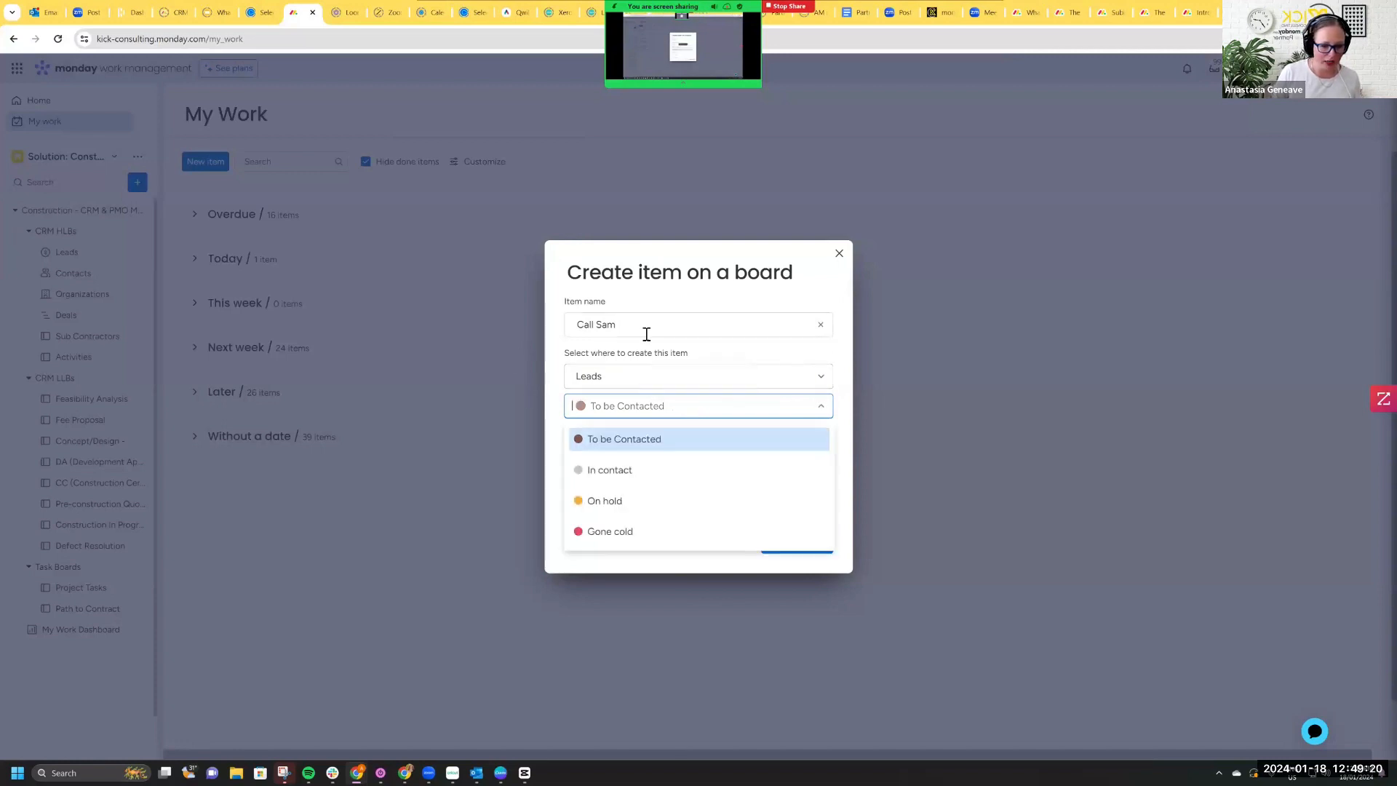
# Step: Add the contact's surname initial to the end of the item name
pyautogui.click(646, 329)
pyautogui.moveTo(645, 329); pyautogui.dragTo(504, 281)
pyautogui.click(646, 332)
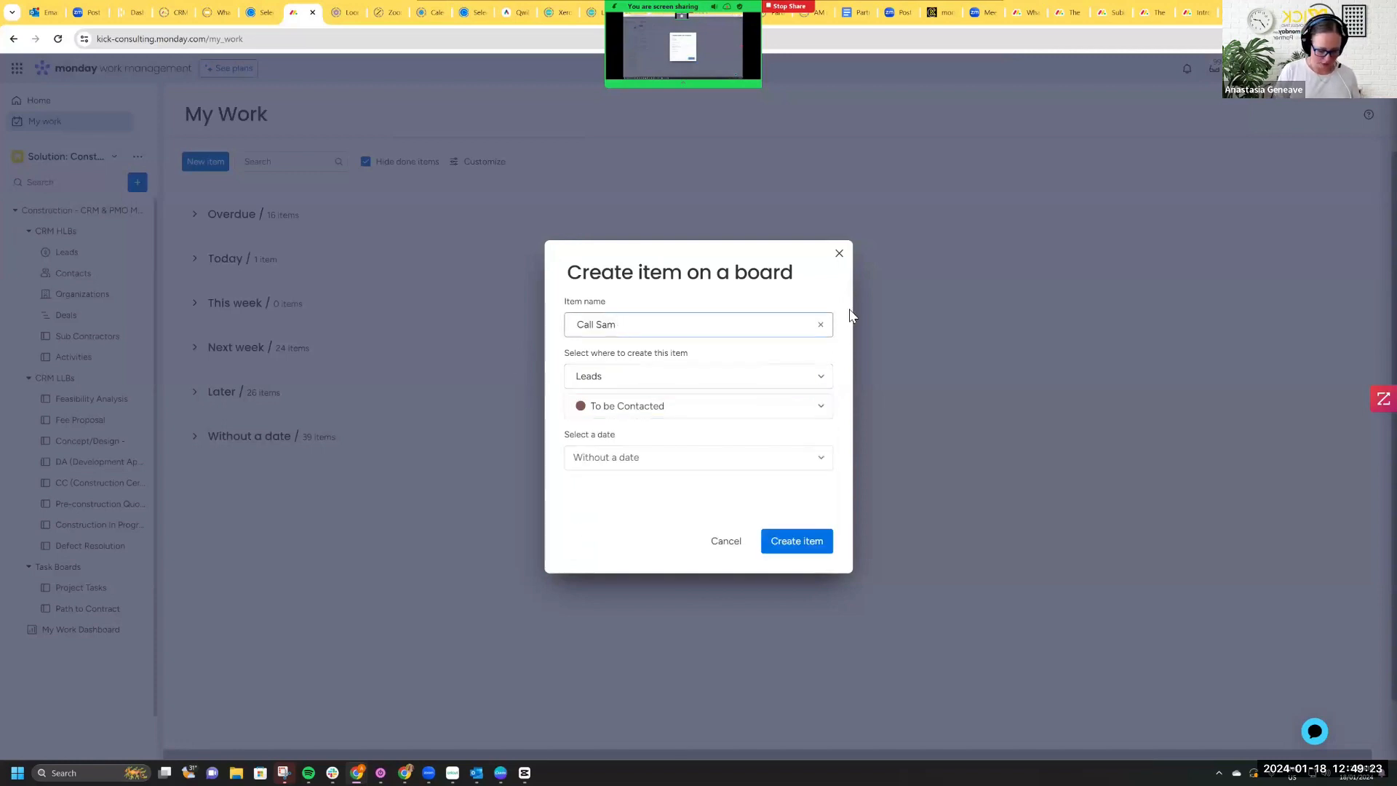
pyautogui.write('G')
# Step: Set the item's date to Next Week and create the item
pyautogui.click(680, 458)
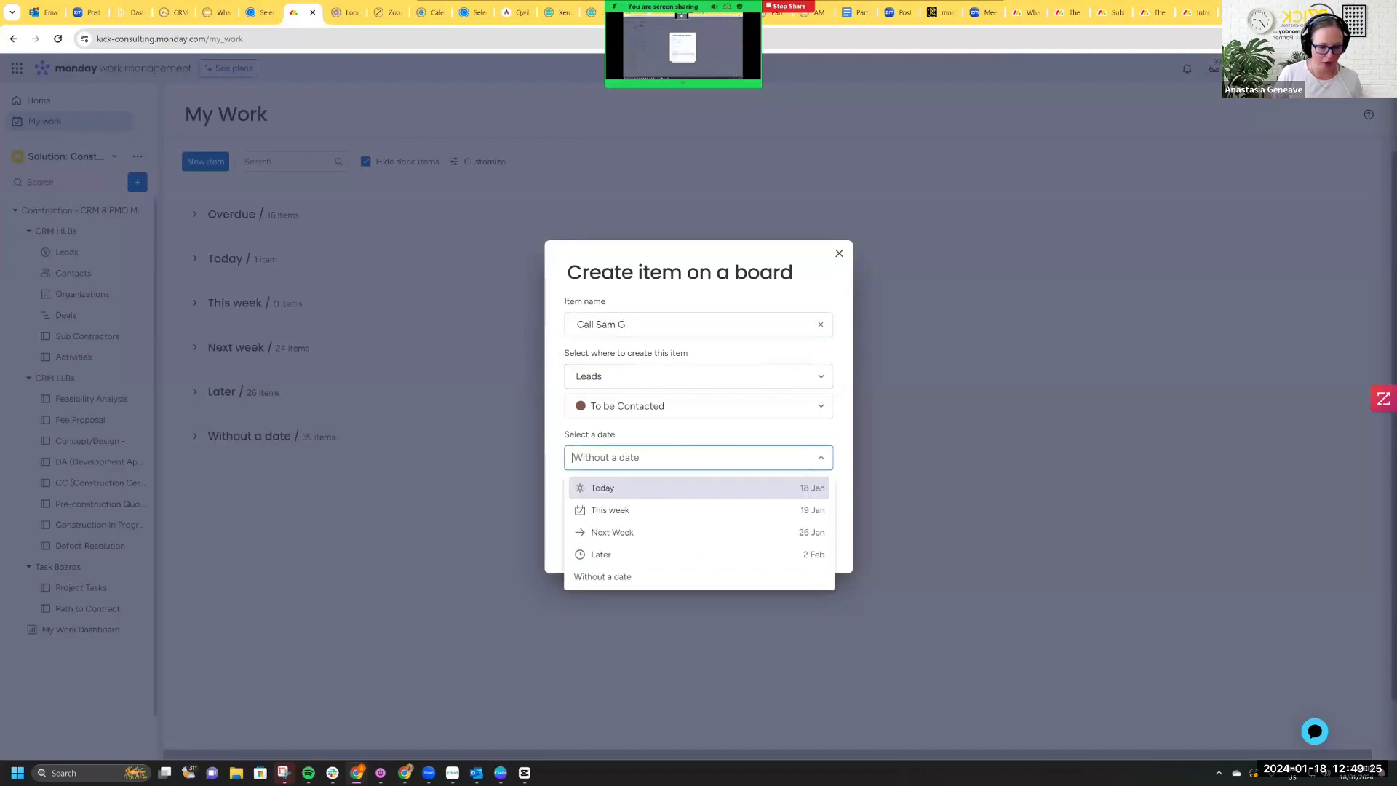
pyautogui.click(612, 531)
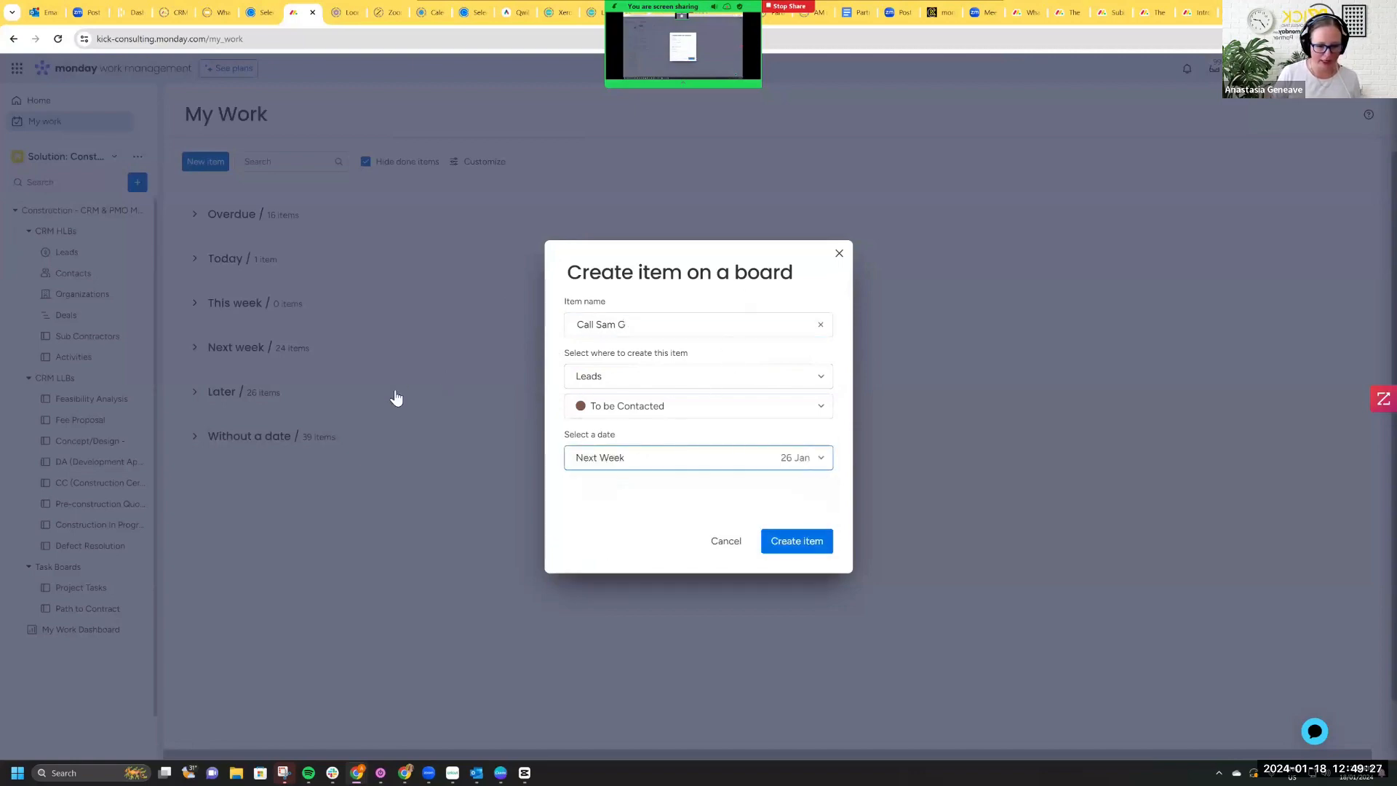
pyautogui.click(796, 541)
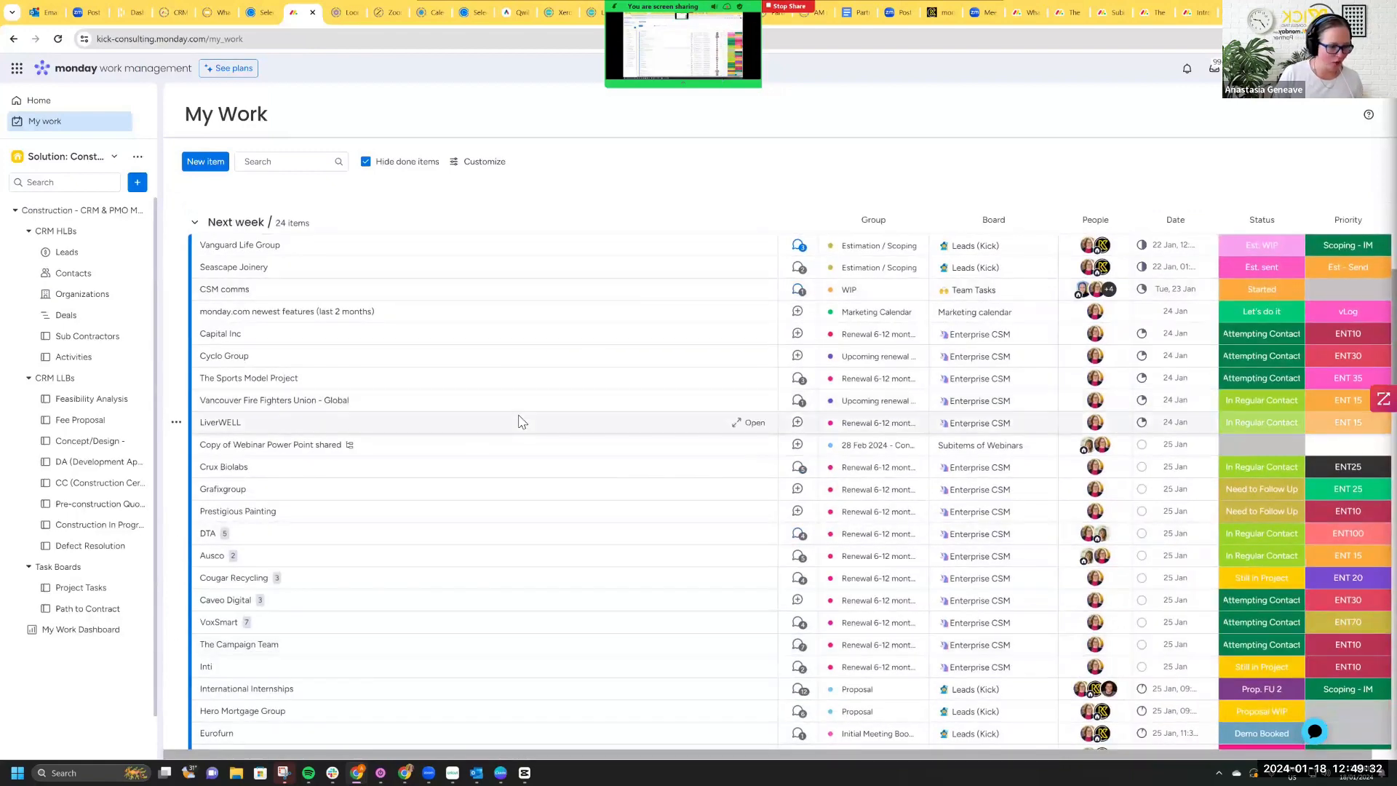
# Step: Look for the new call item in My Work's Next week group and on the Leads board
pyautogui.scroll(-2, 520, 419)
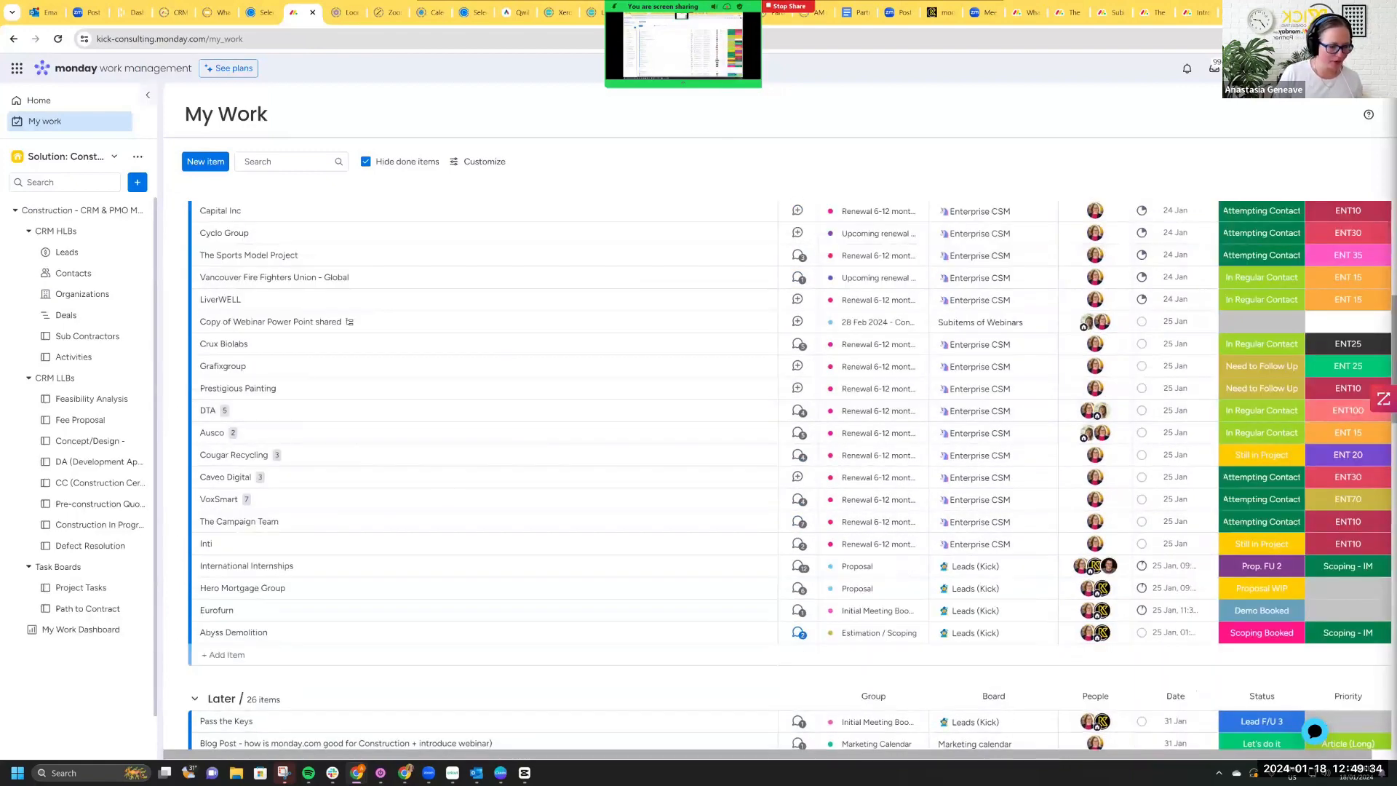
pyautogui.scroll(1, 756, 633)
pyautogui.scroll(1, 789, 473)
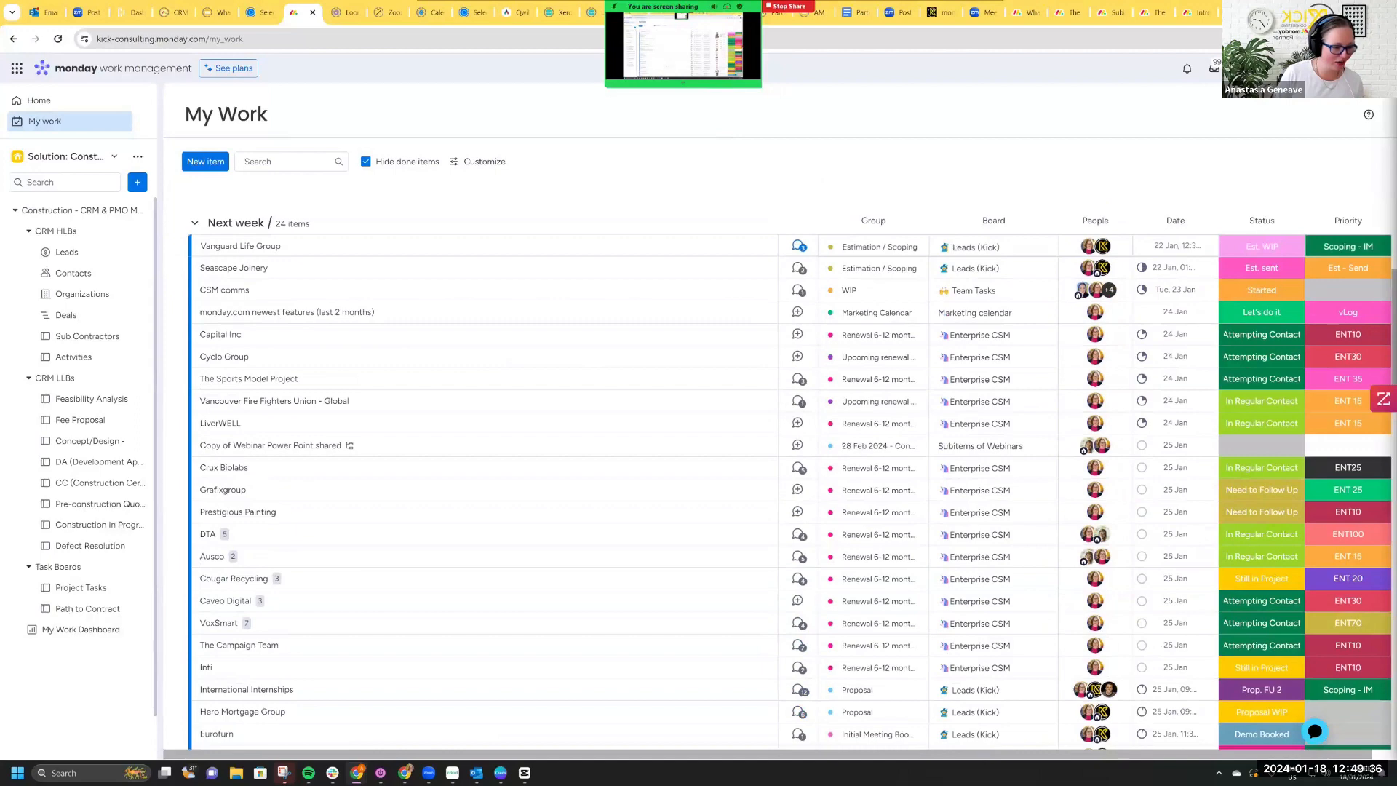
pyautogui.click(63, 253)
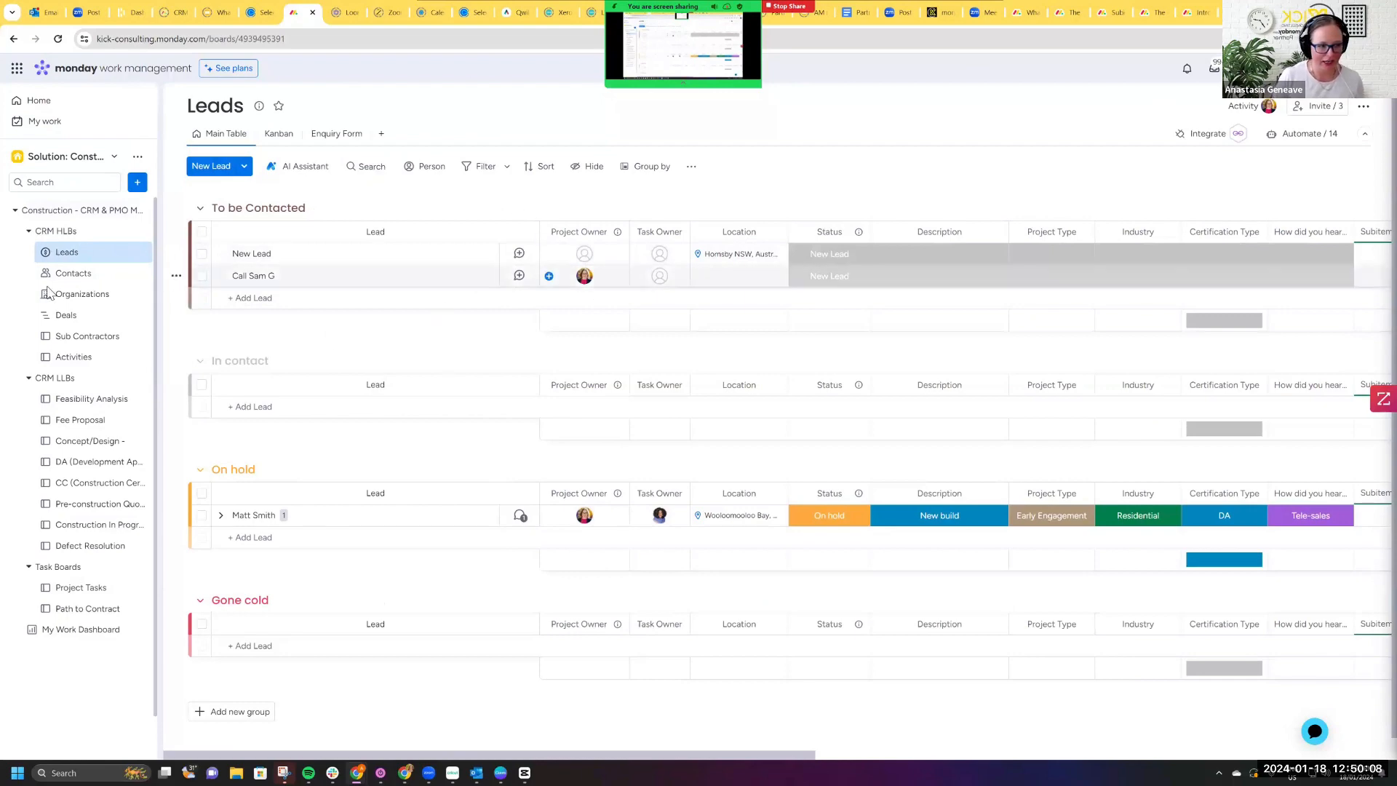
# Step: Return to My Work and look through the items in its date groups
pyautogui.click(73, 121)
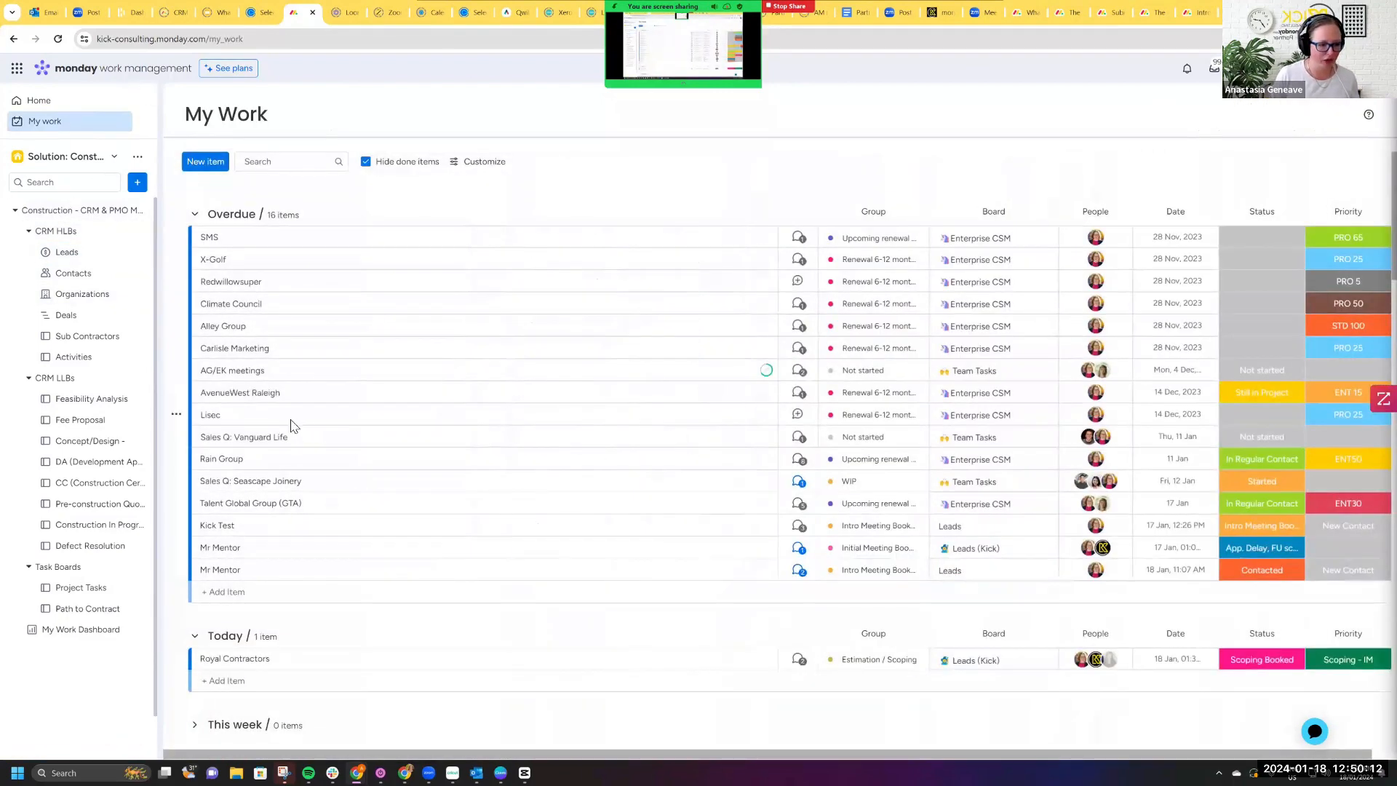
pyautogui.scroll(-15, 365, 437)
pyautogui.scroll(14, 364, 422)
pyautogui.scroll(1, 364, 420)
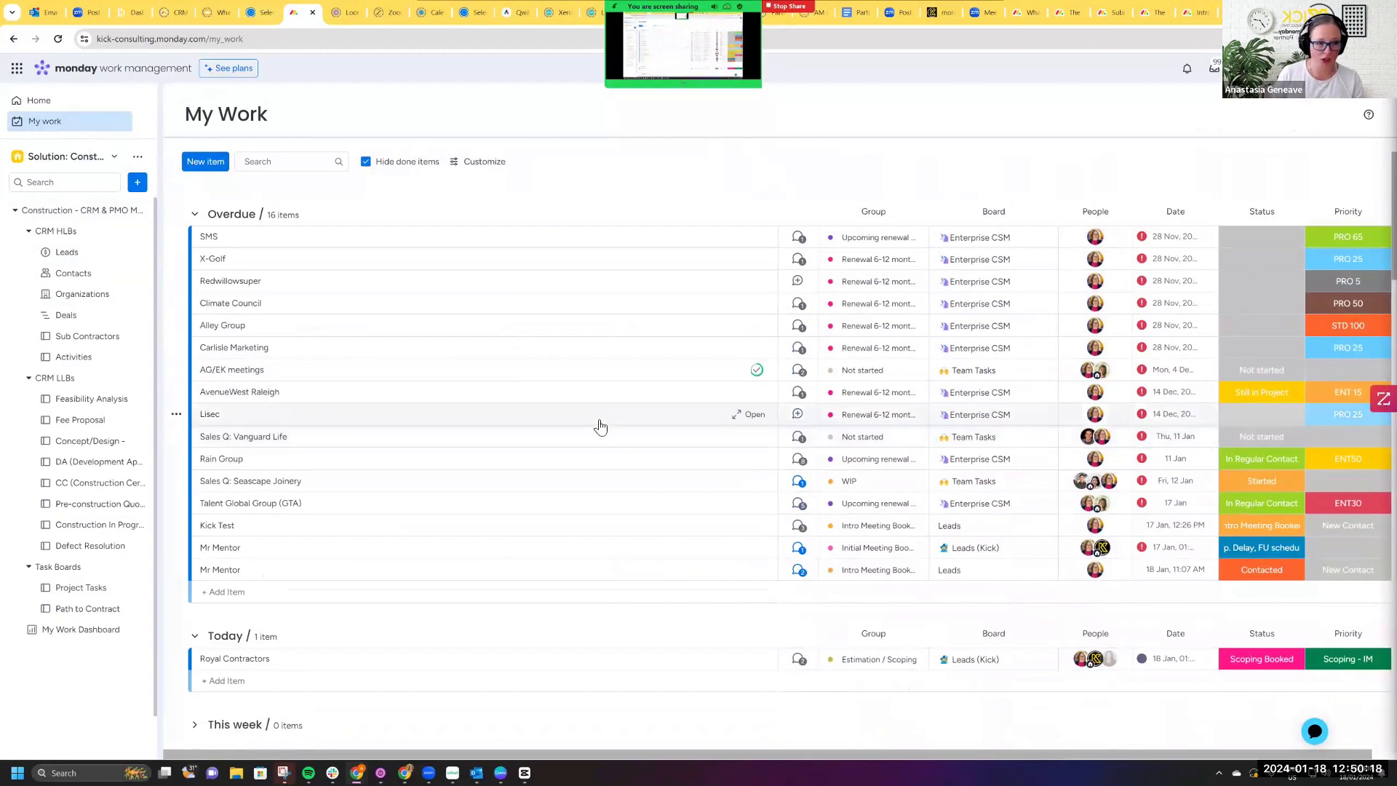
# Step: Open the Deals board's Planning view and expand its Workload widget through the widget filter
pyautogui.click(73, 318)
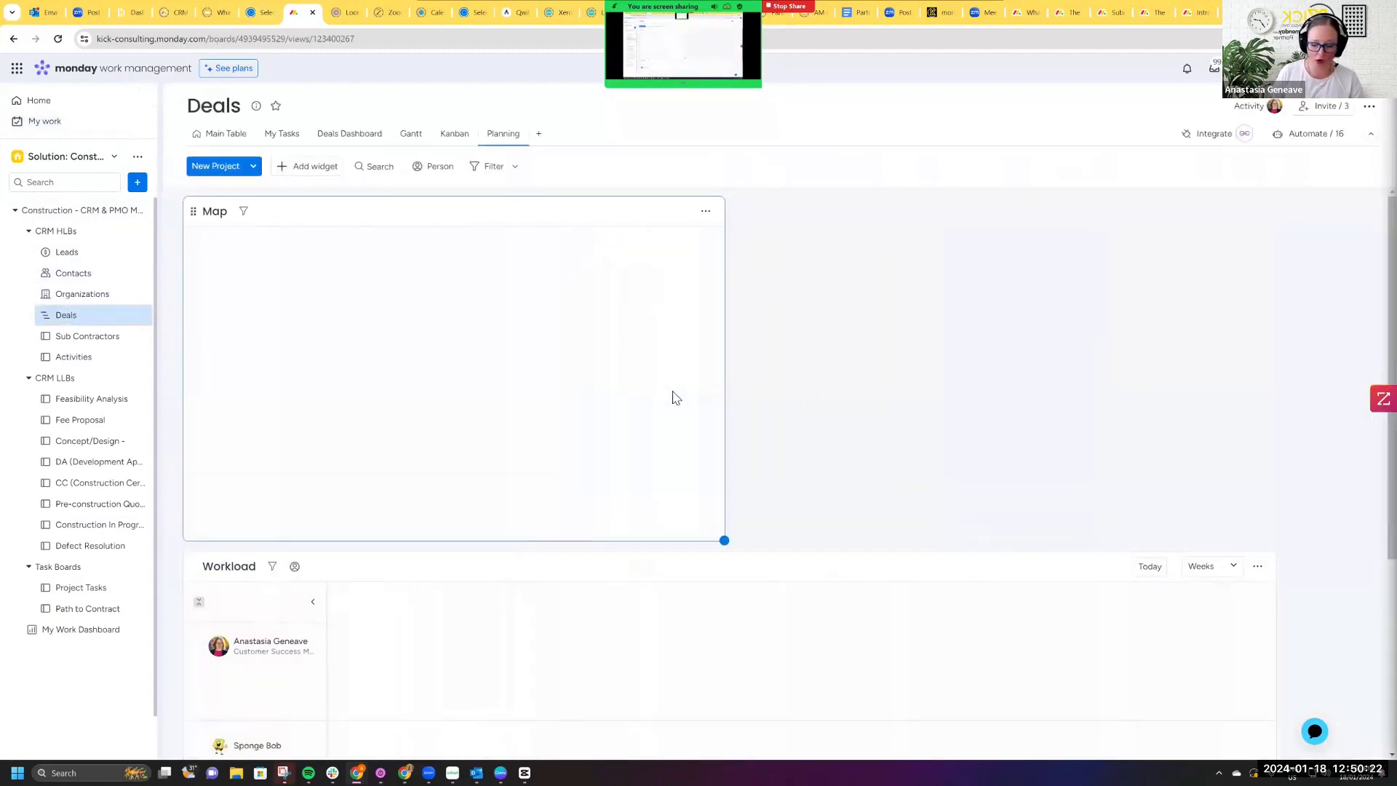
pyautogui.scroll(-3, 728, 509)
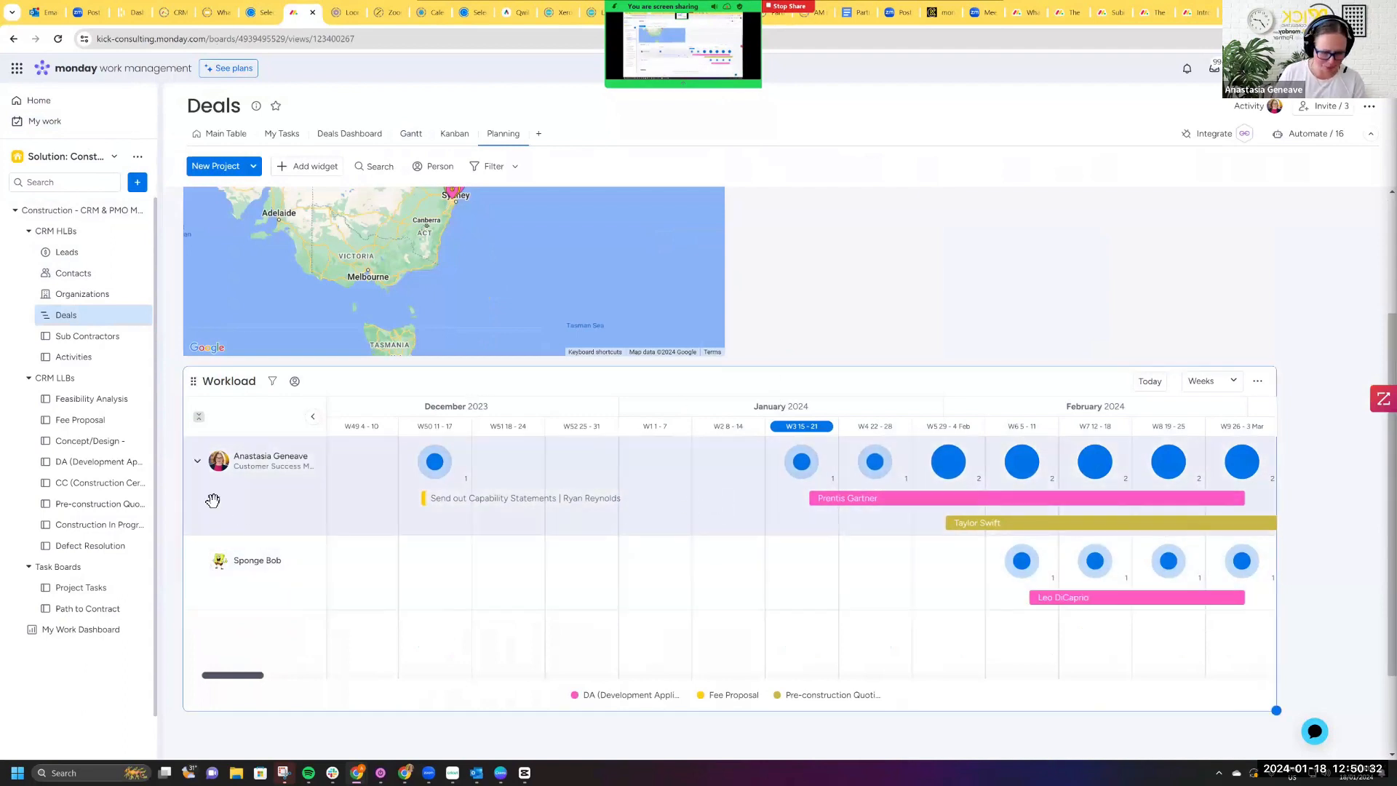
pyautogui.click(272, 384)
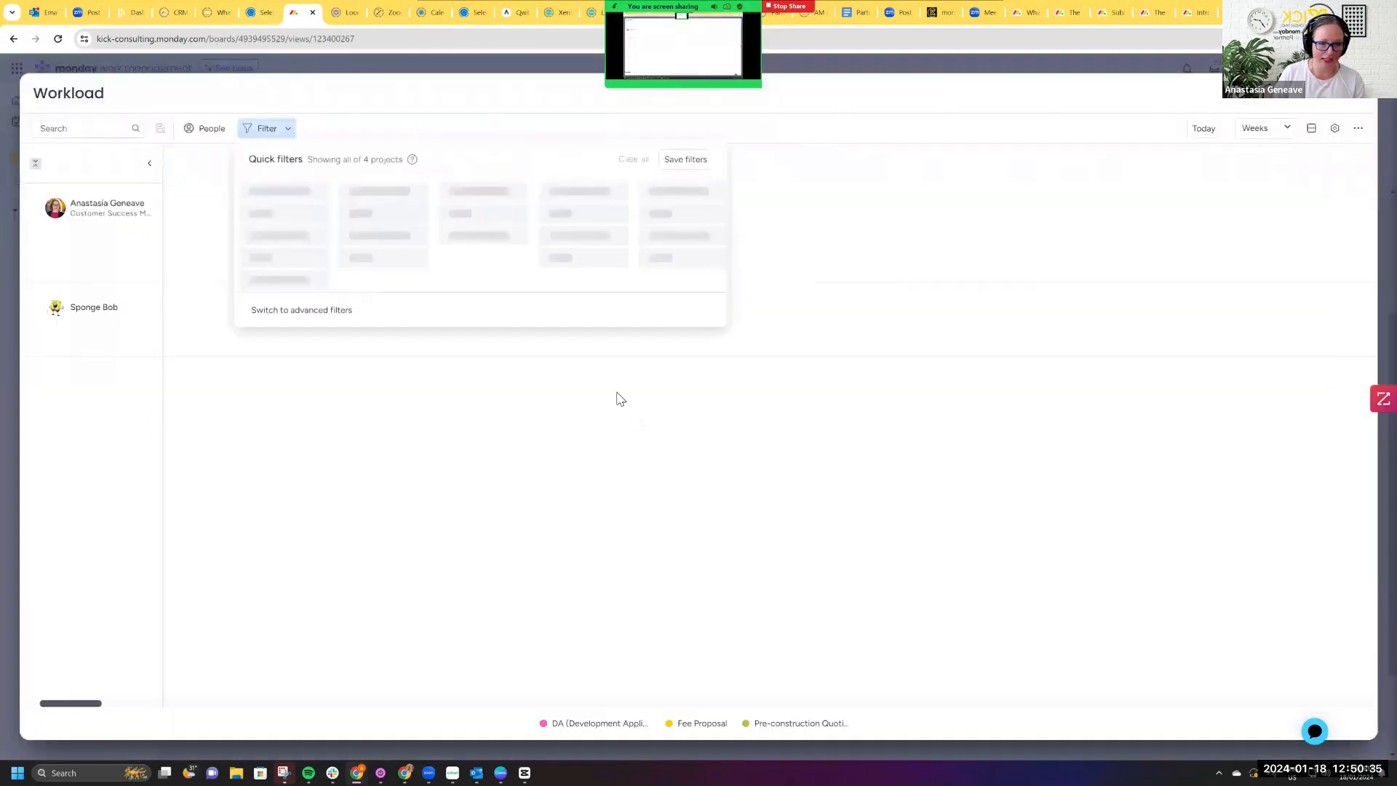
pyautogui.click(288, 131)
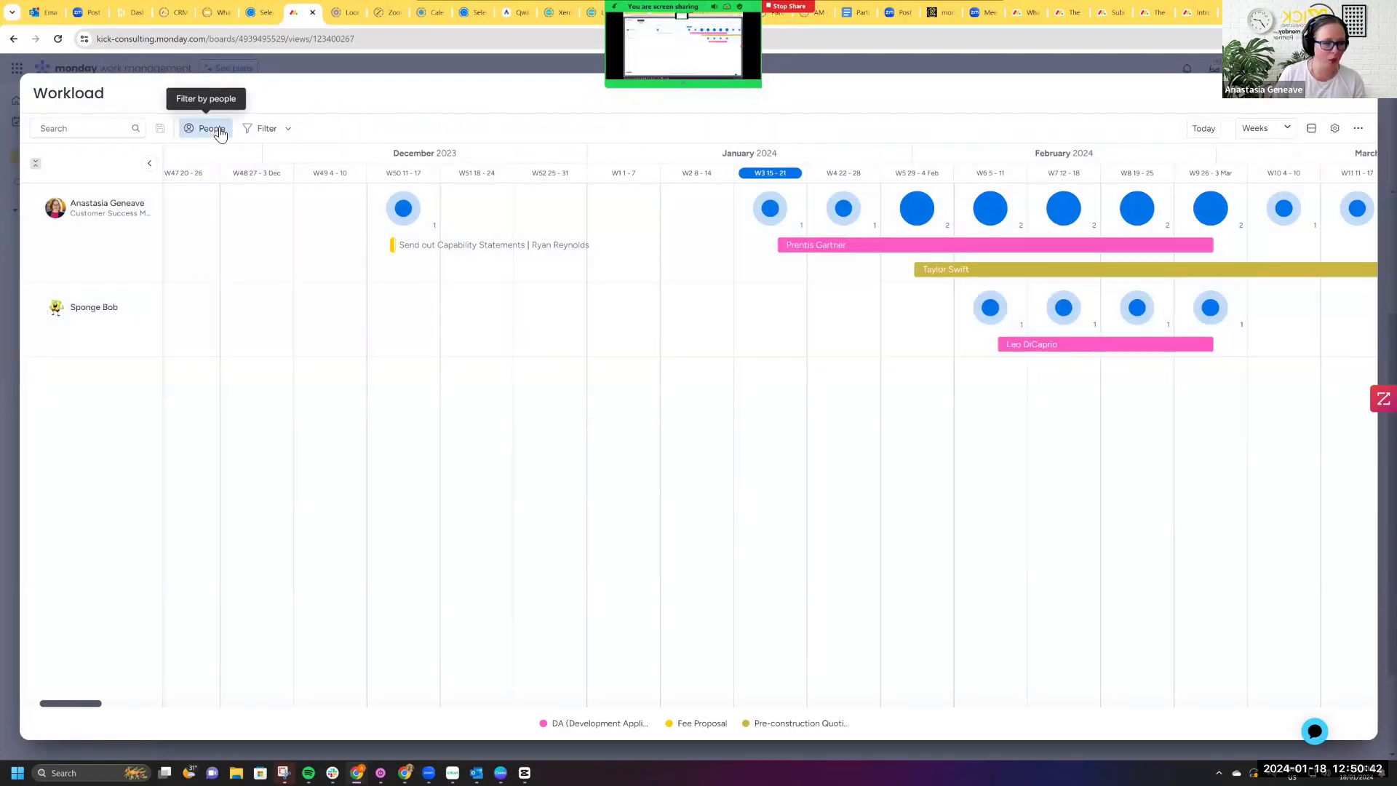
# Step: Examine the Workload widget's people filter and the quick filter columns available for the projects
pyautogui.click(218, 131)
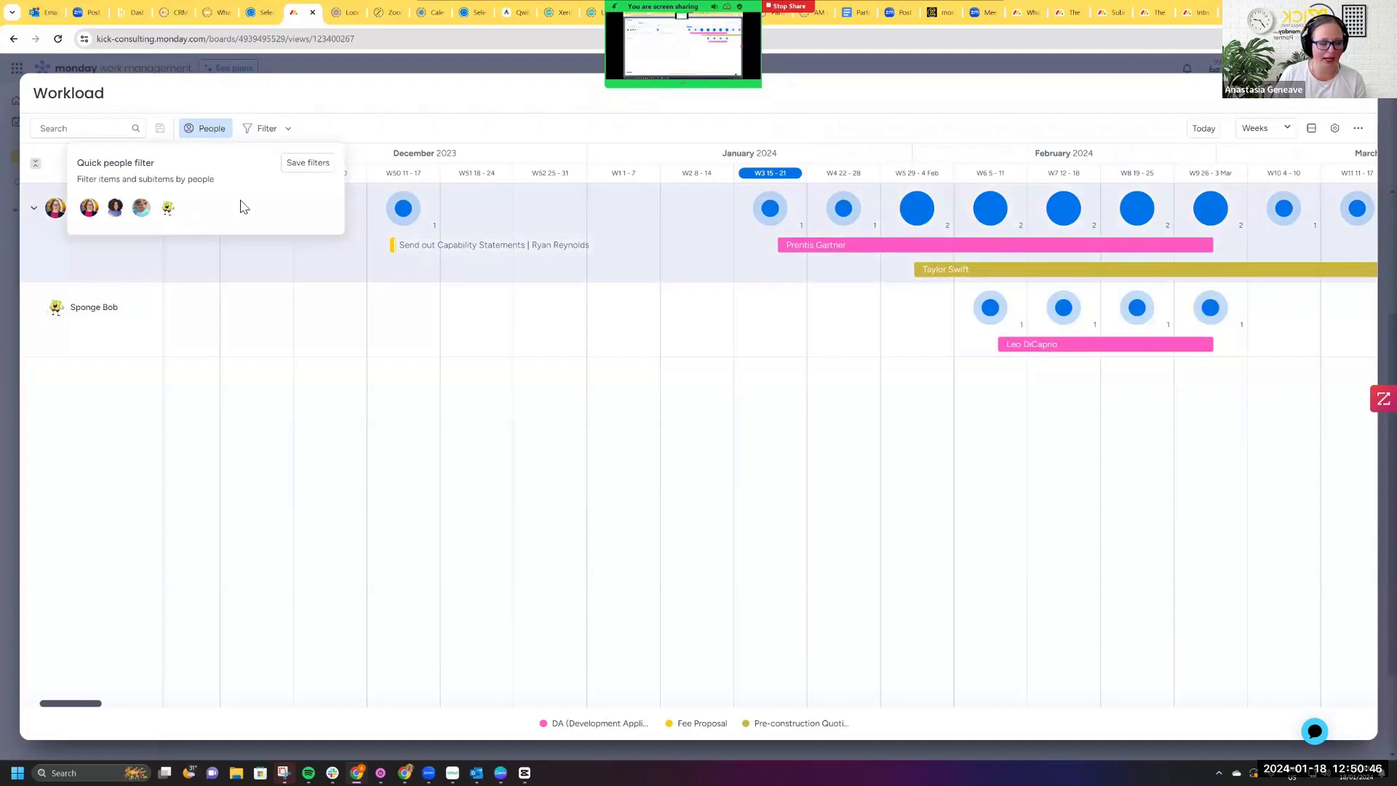
pyautogui.click(266, 129)
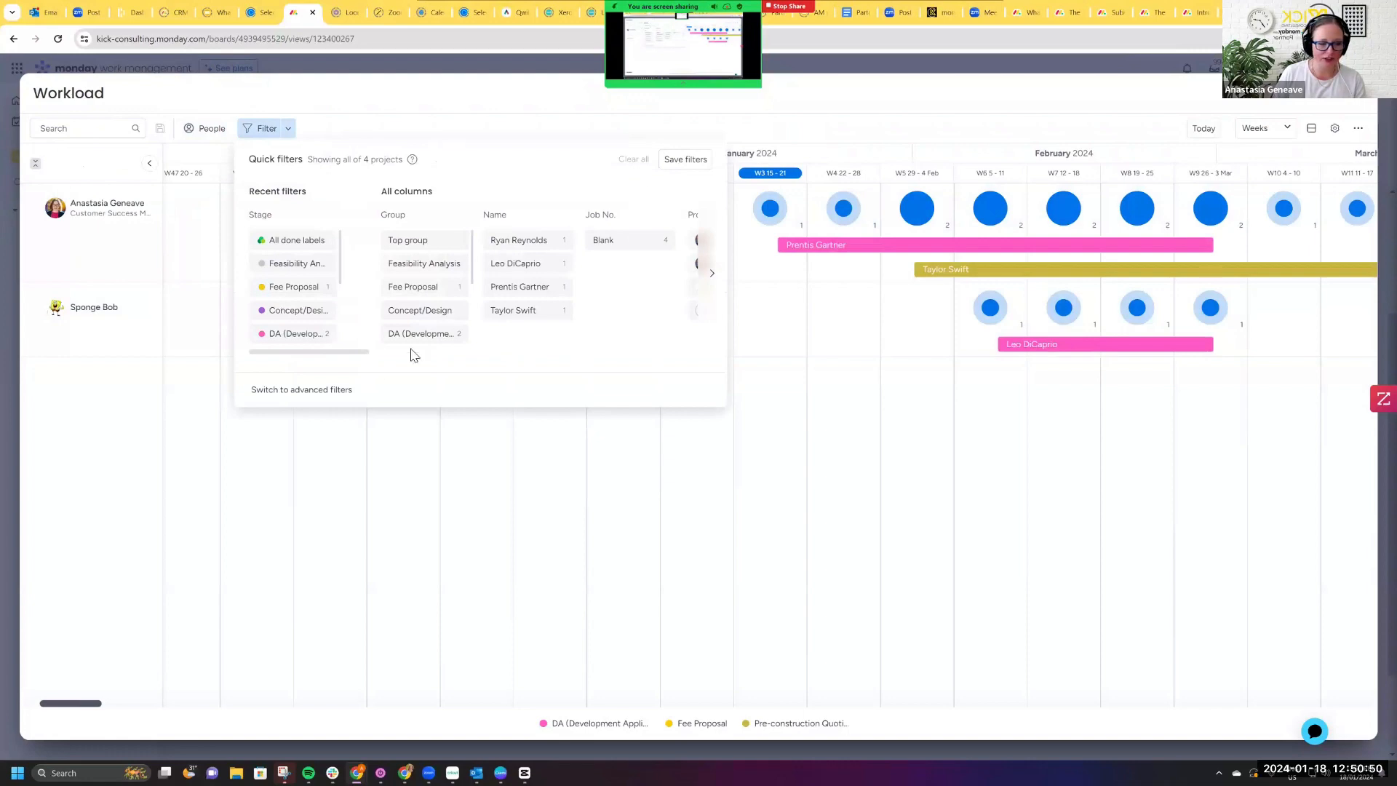
pyautogui.hscroll(5, 382, 363)
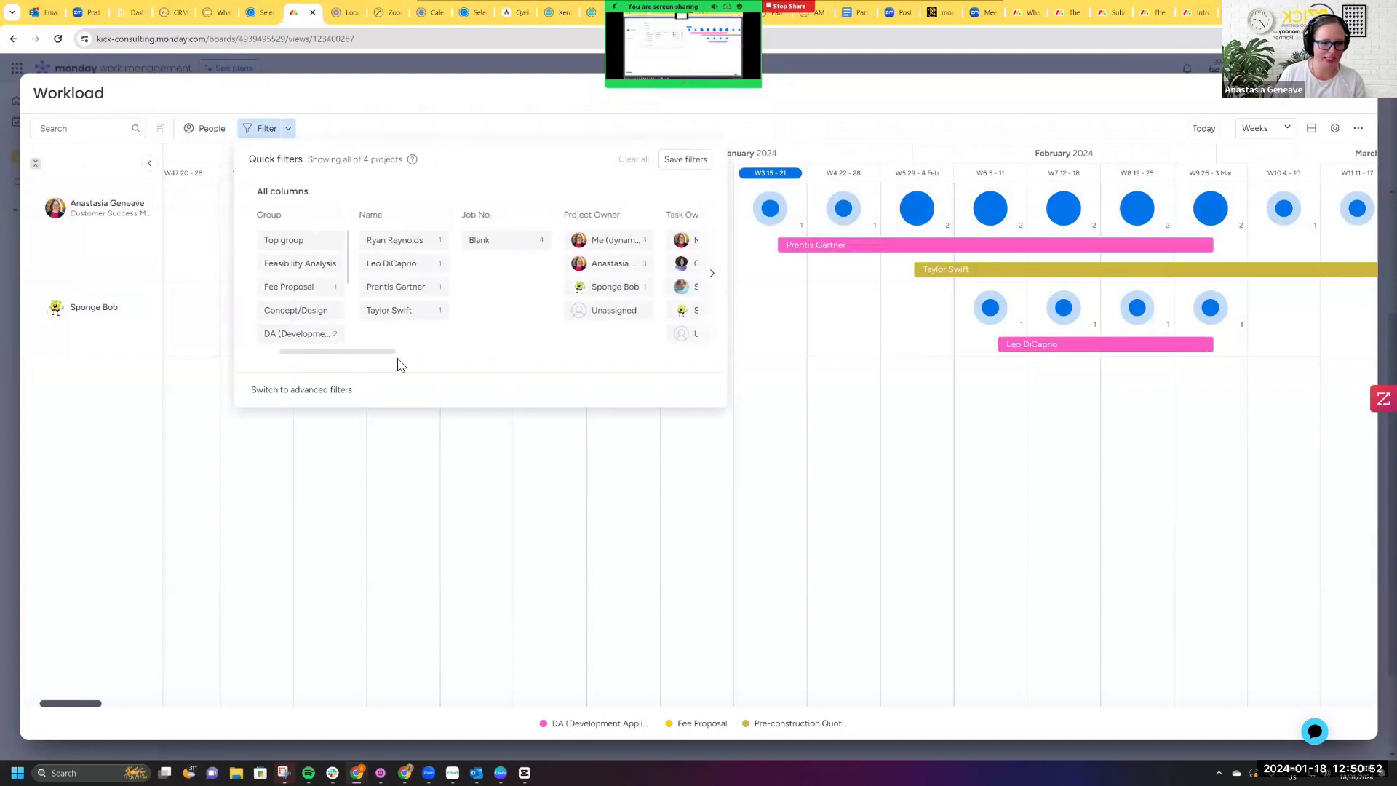
pyautogui.hscroll(-5, 400, 363)
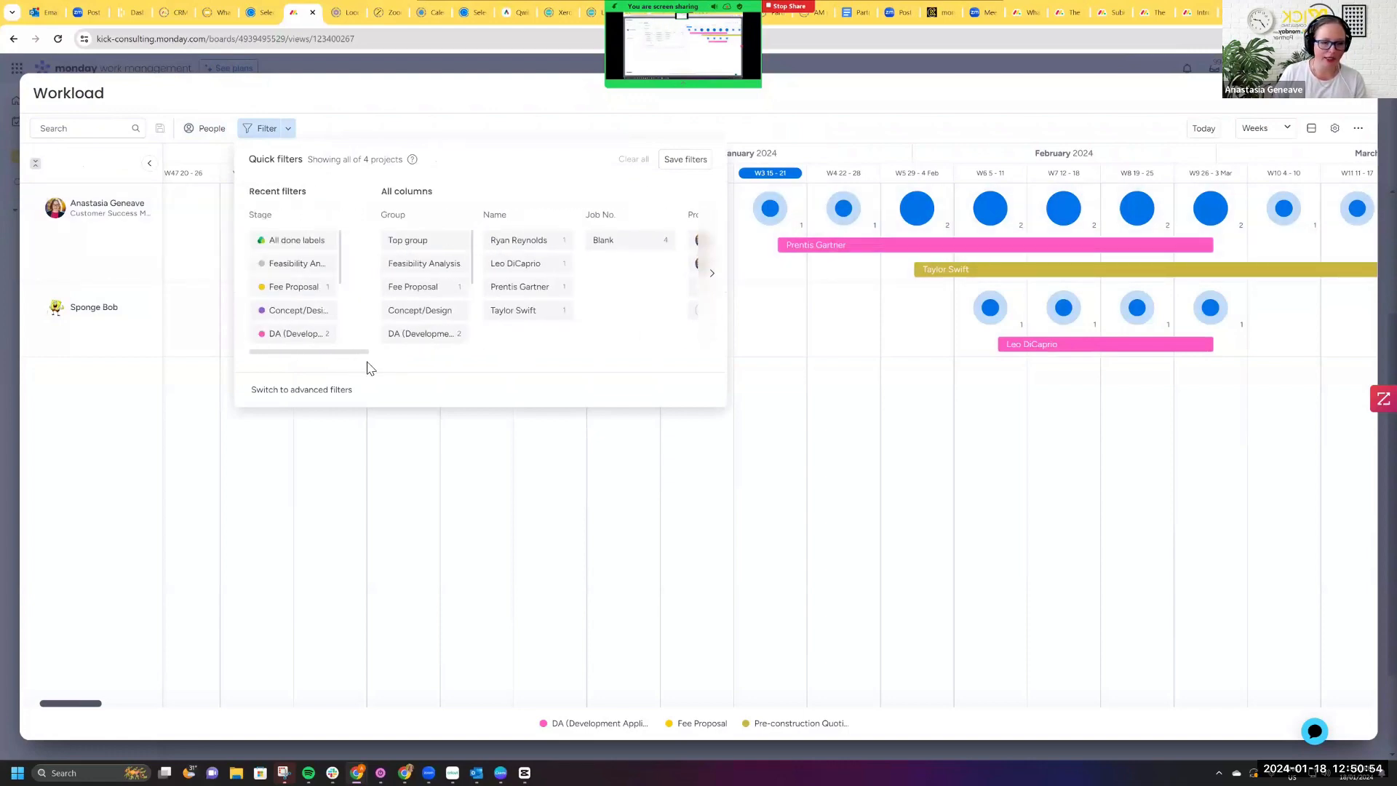
pyautogui.hscroll(5, 369, 367)
pyautogui.hscroll(-5, 297, 365)
pyautogui.hscroll(5, 405, 365)
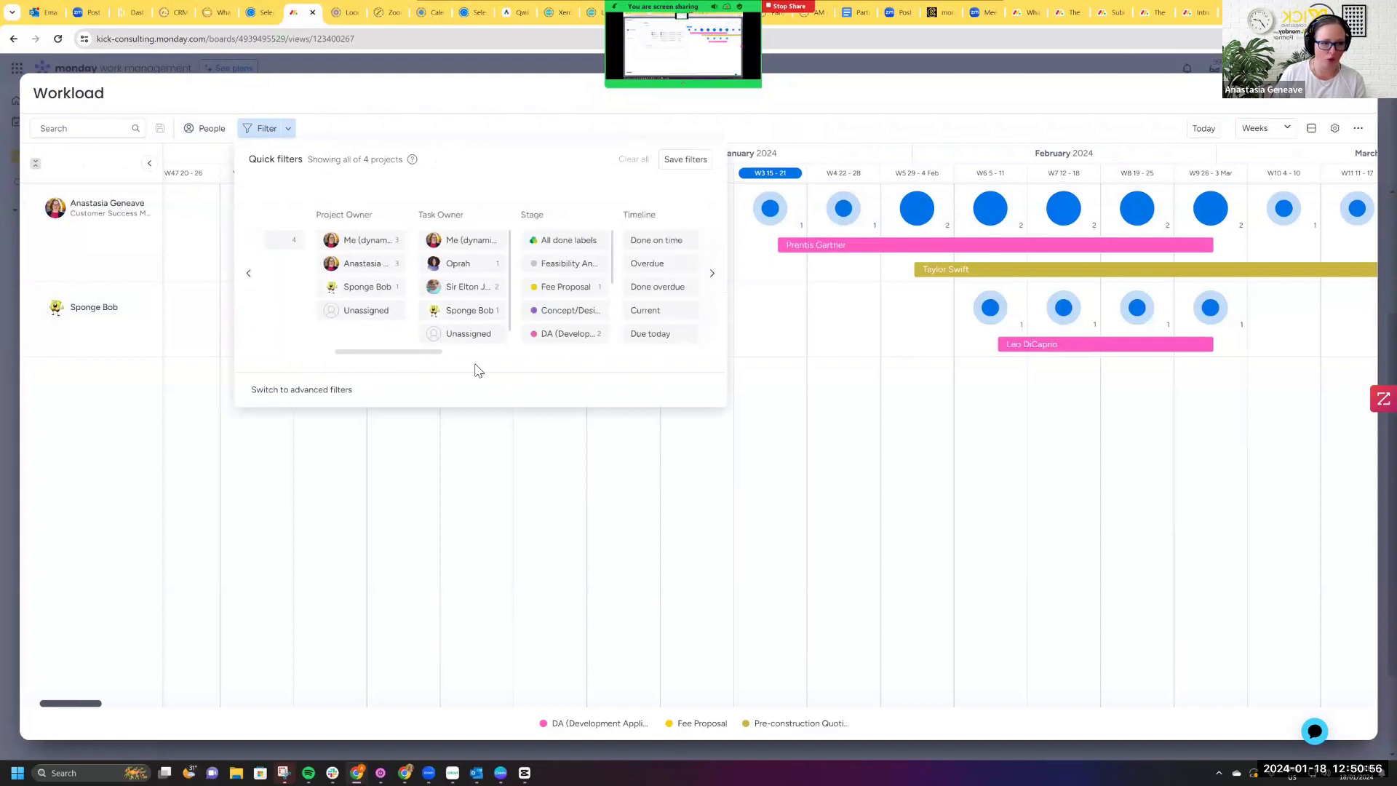
pyautogui.hscroll(3, 478, 370)
pyautogui.hscroll(10, 501, 368)
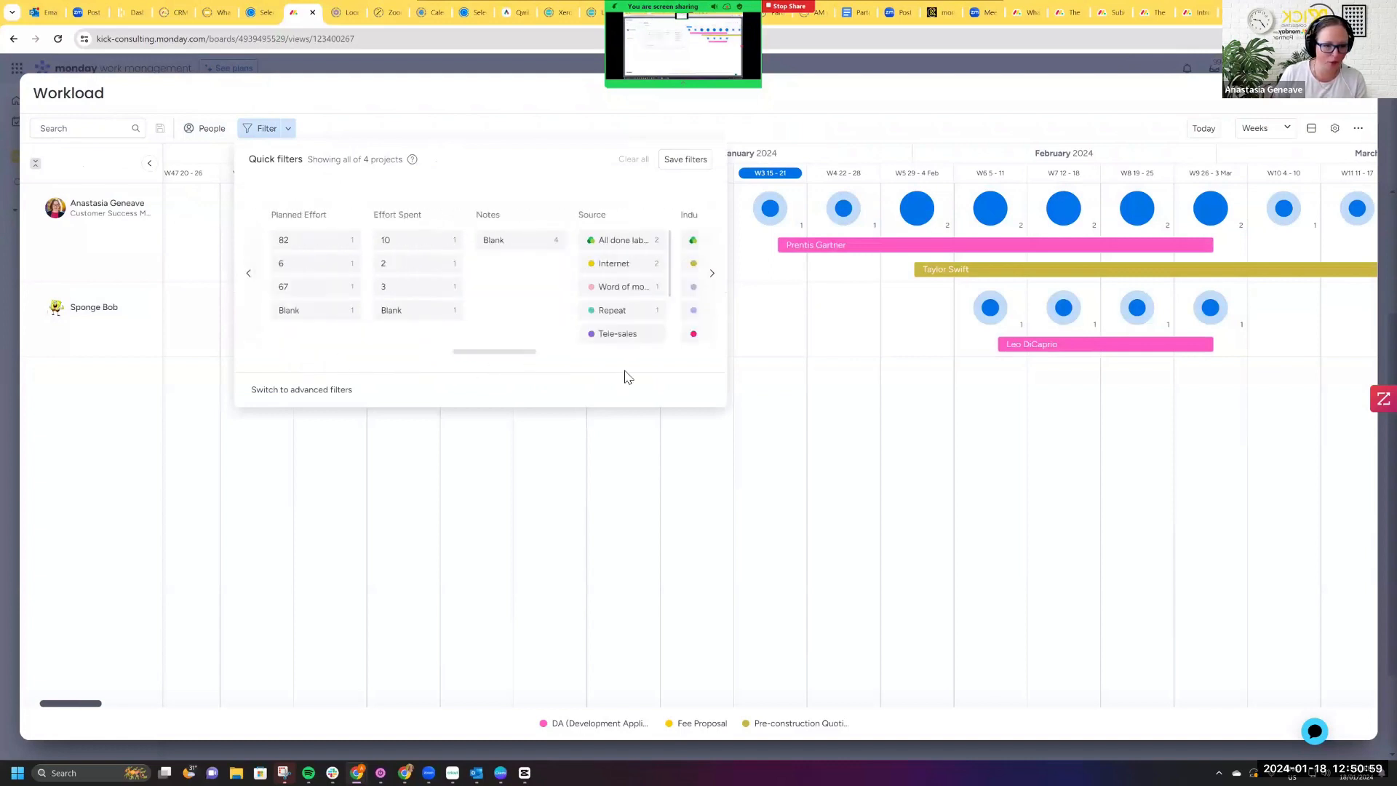
pyautogui.hscroll(3, 668, 366)
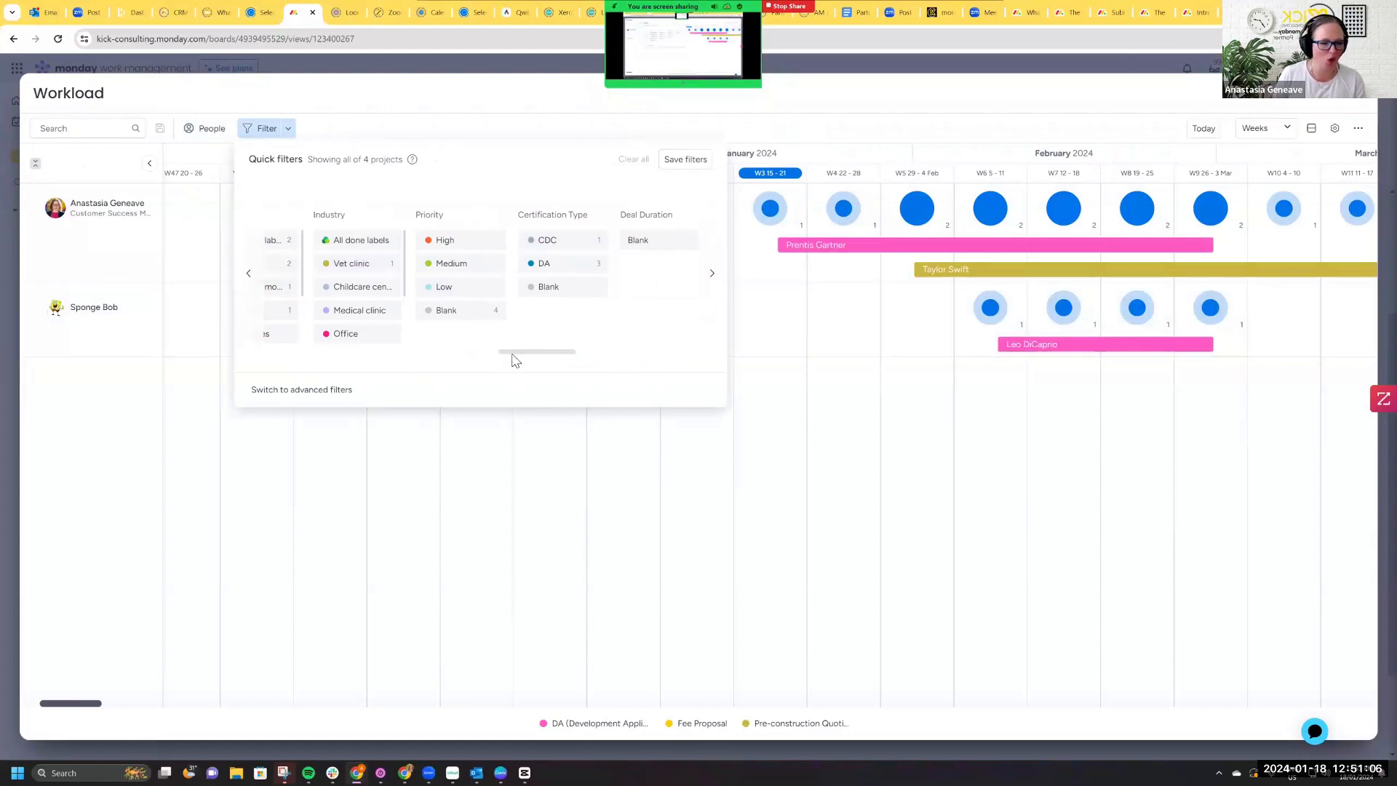
pyautogui.hscroll(5, 555, 358)
pyautogui.hscroll(10, 590, 357)
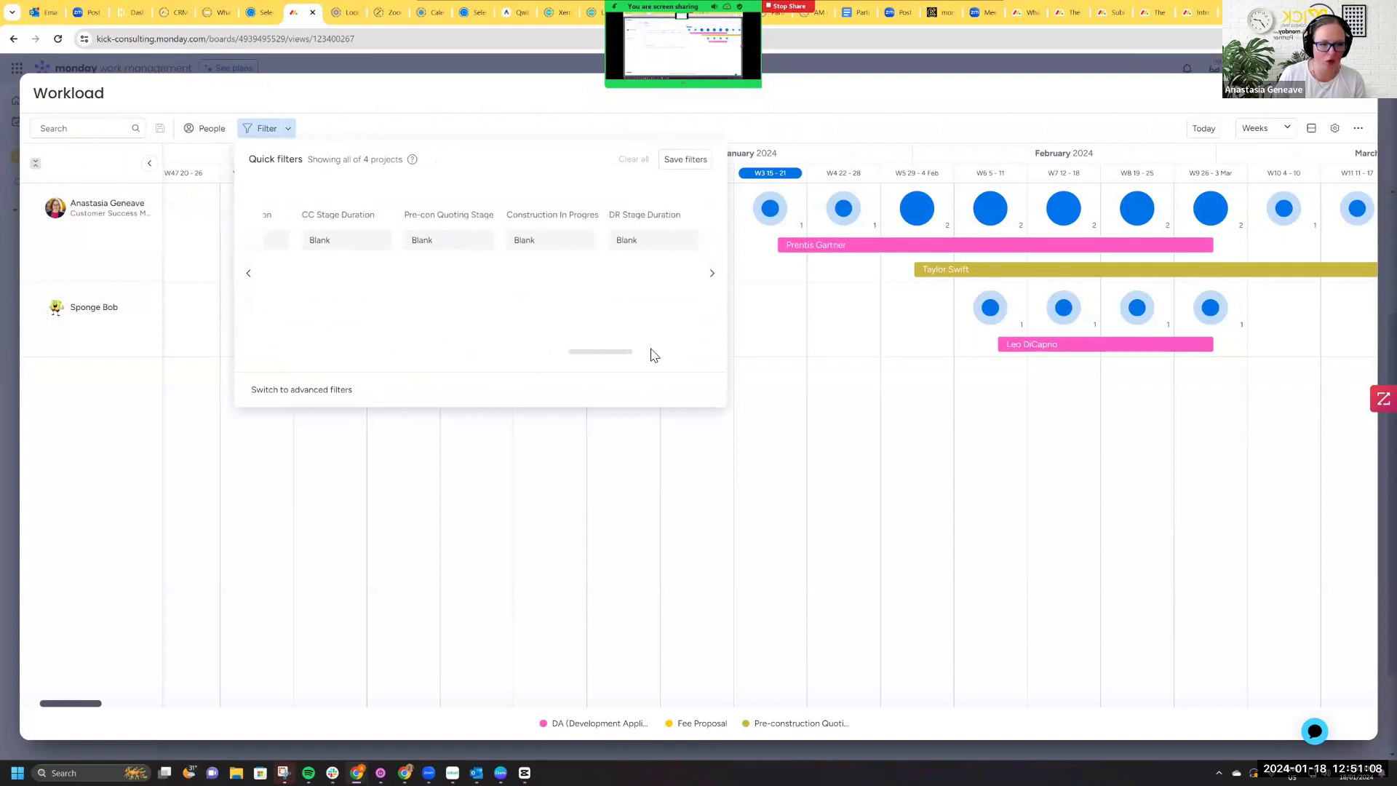
pyautogui.hscroll(3, 655, 357)
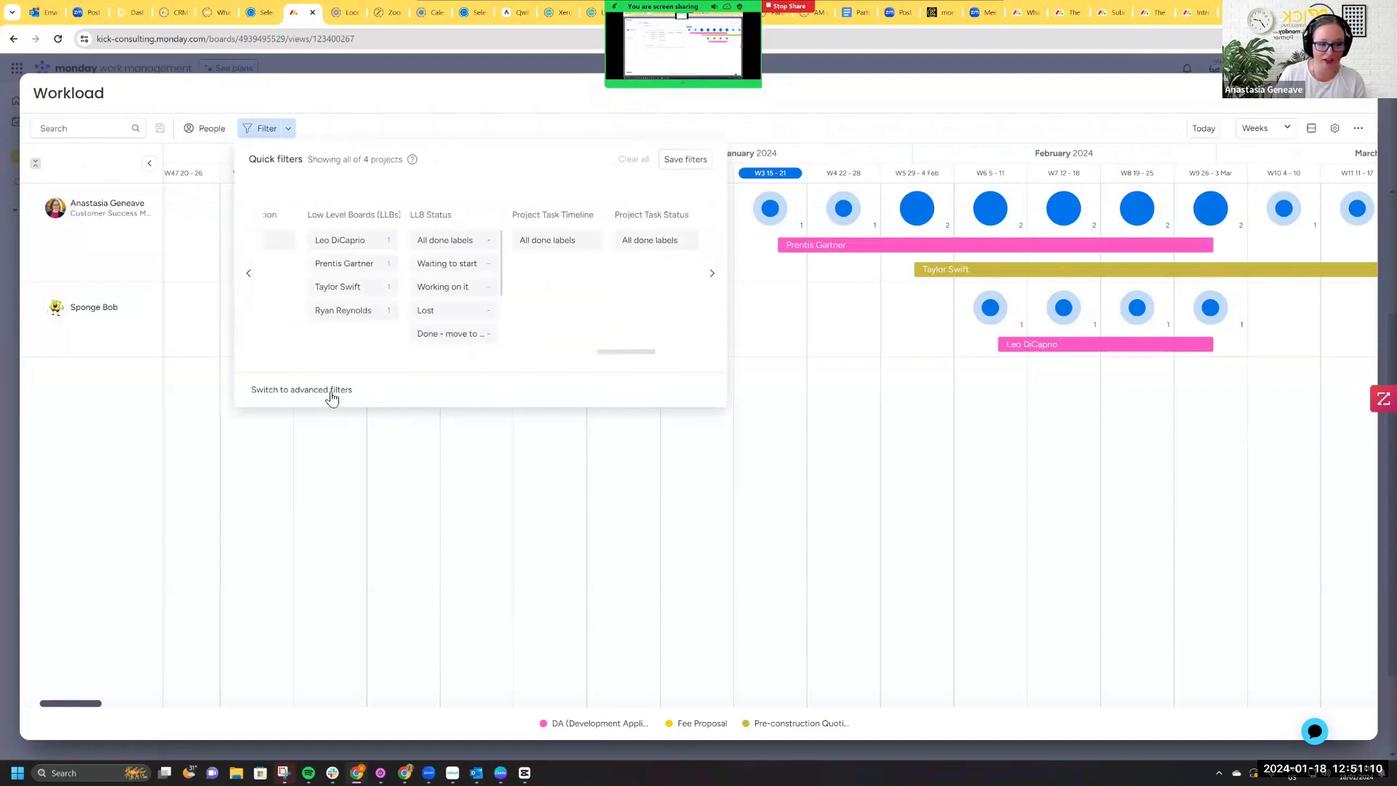
# Step: Check the Workload widget's advanced filters, return to its quick filters and close the filter options
pyautogui.click(329, 393)
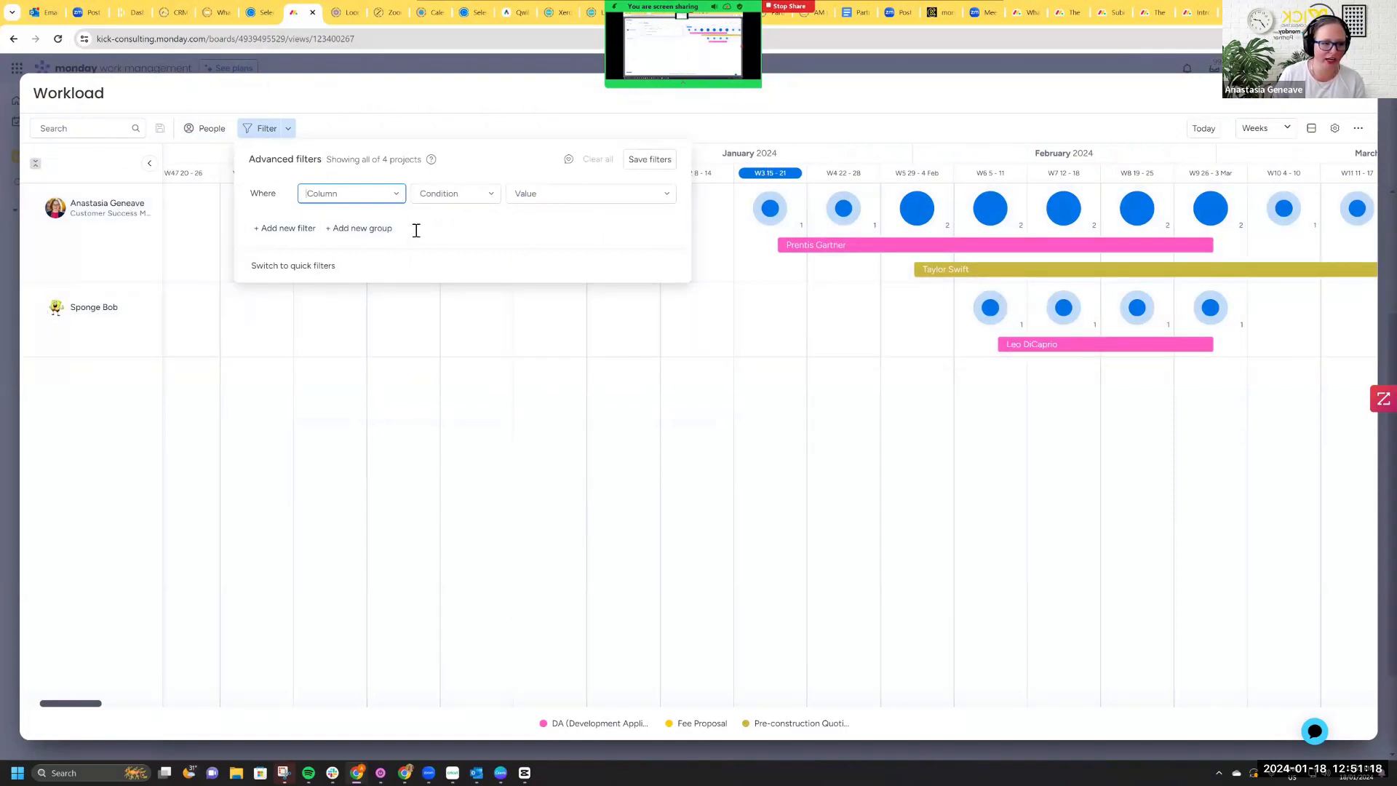
pyautogui.click(293, 268)
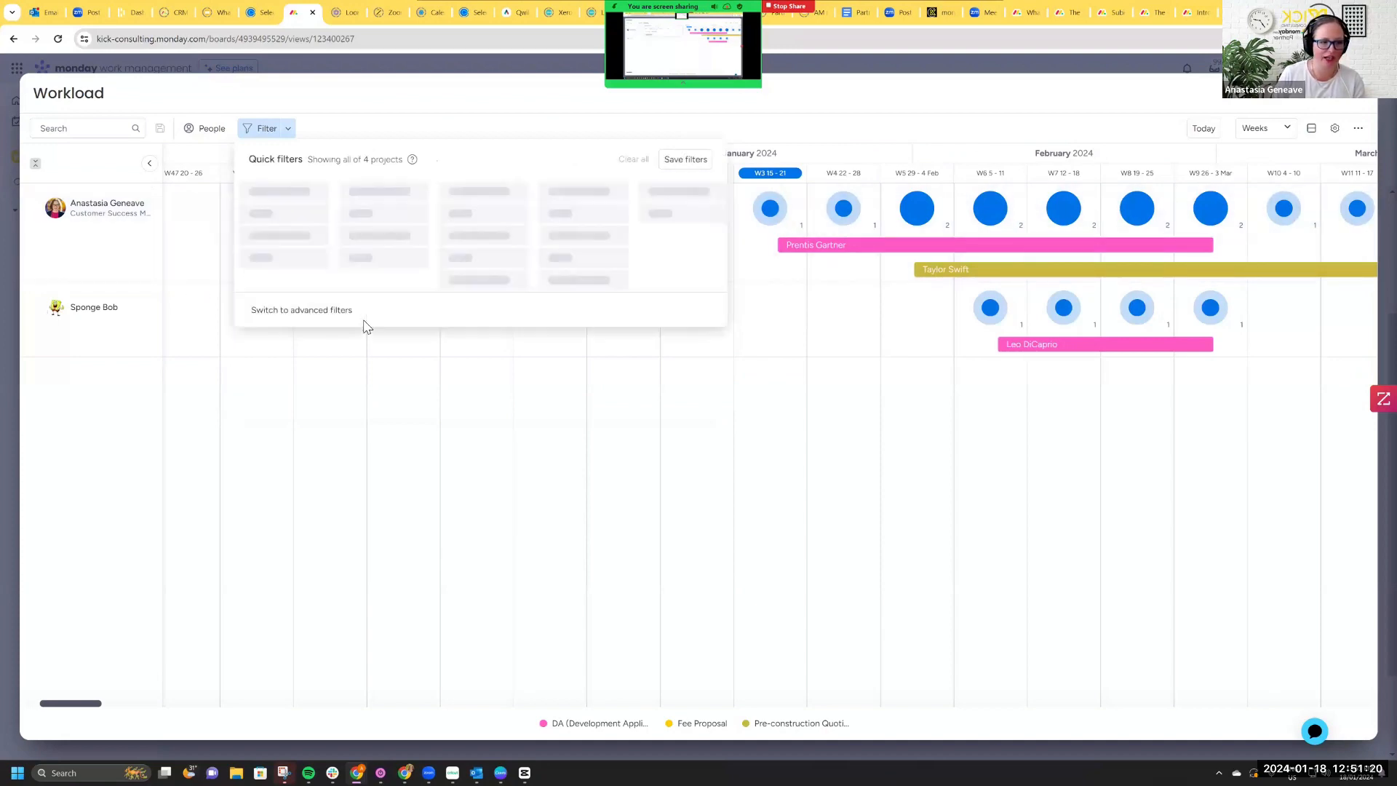
pyautogui.moveTo(316, 352)
pyautogui.mouseDown()
pyautogui.moveTo(717, 353)
pyautogui.moveTo(334, 346)
pyautogui.mouseUp()
pyautogui.click(798, 124)
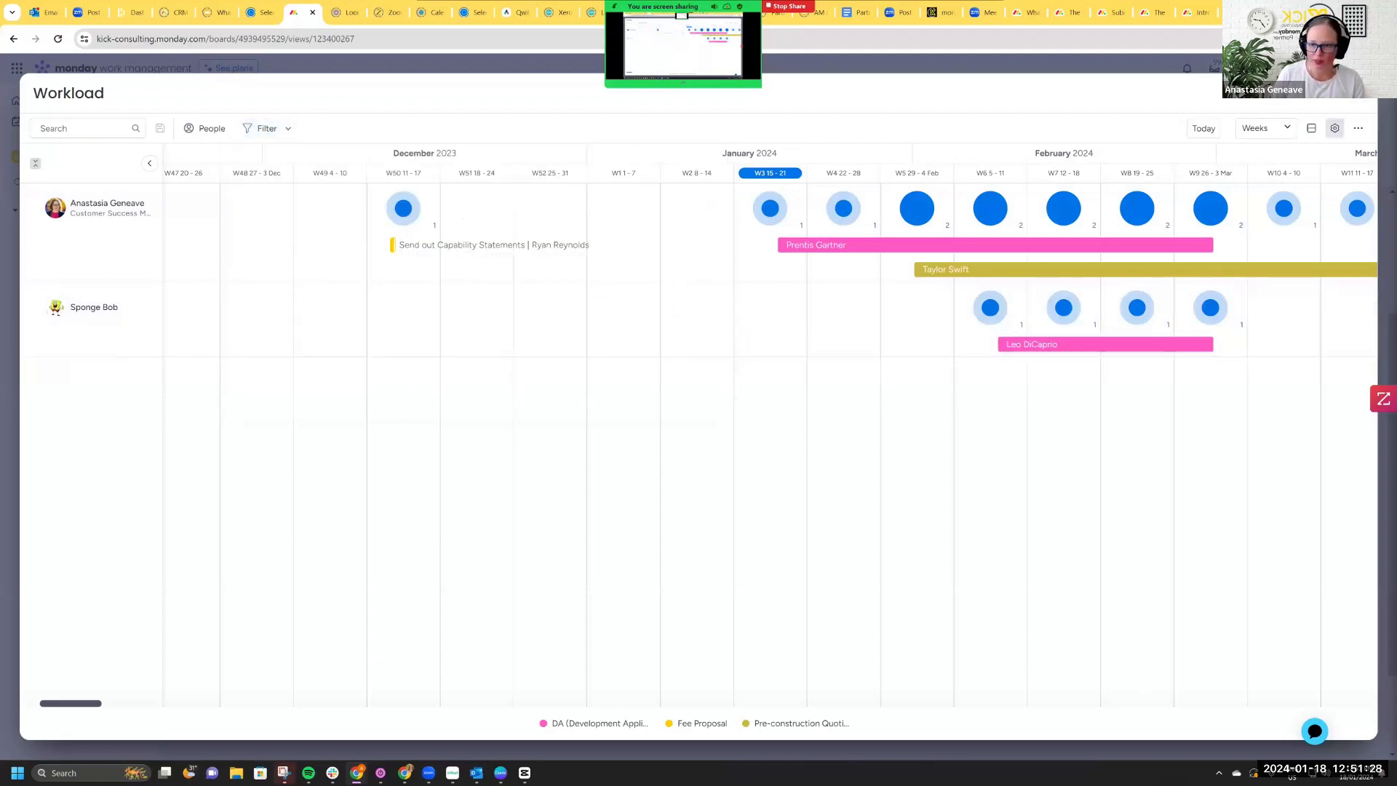
# Step: Set the Workload widget's Effort and Capacity settings to measure by Effort instead of Count items
pyautogui.click(1334, 128)
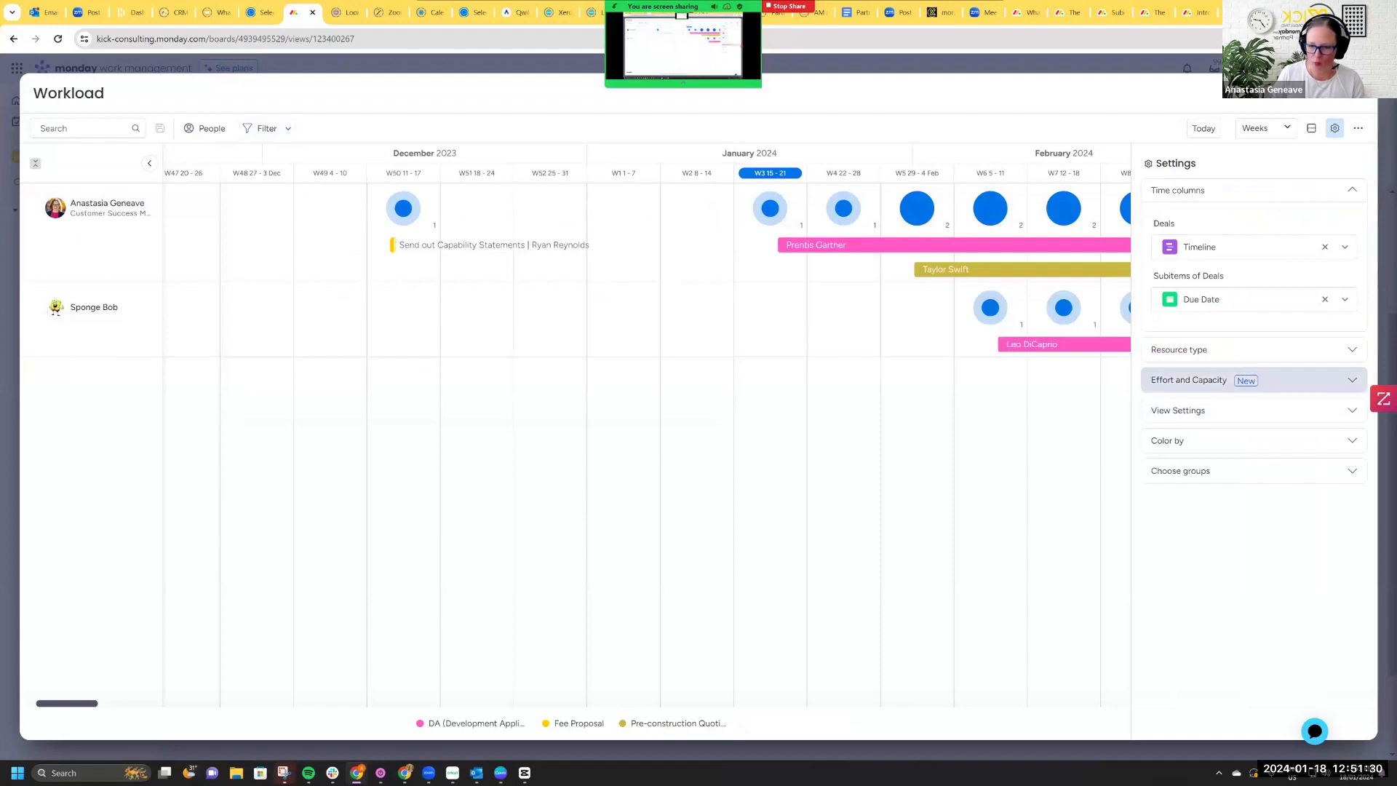
pyautogui.click(1200, 380)
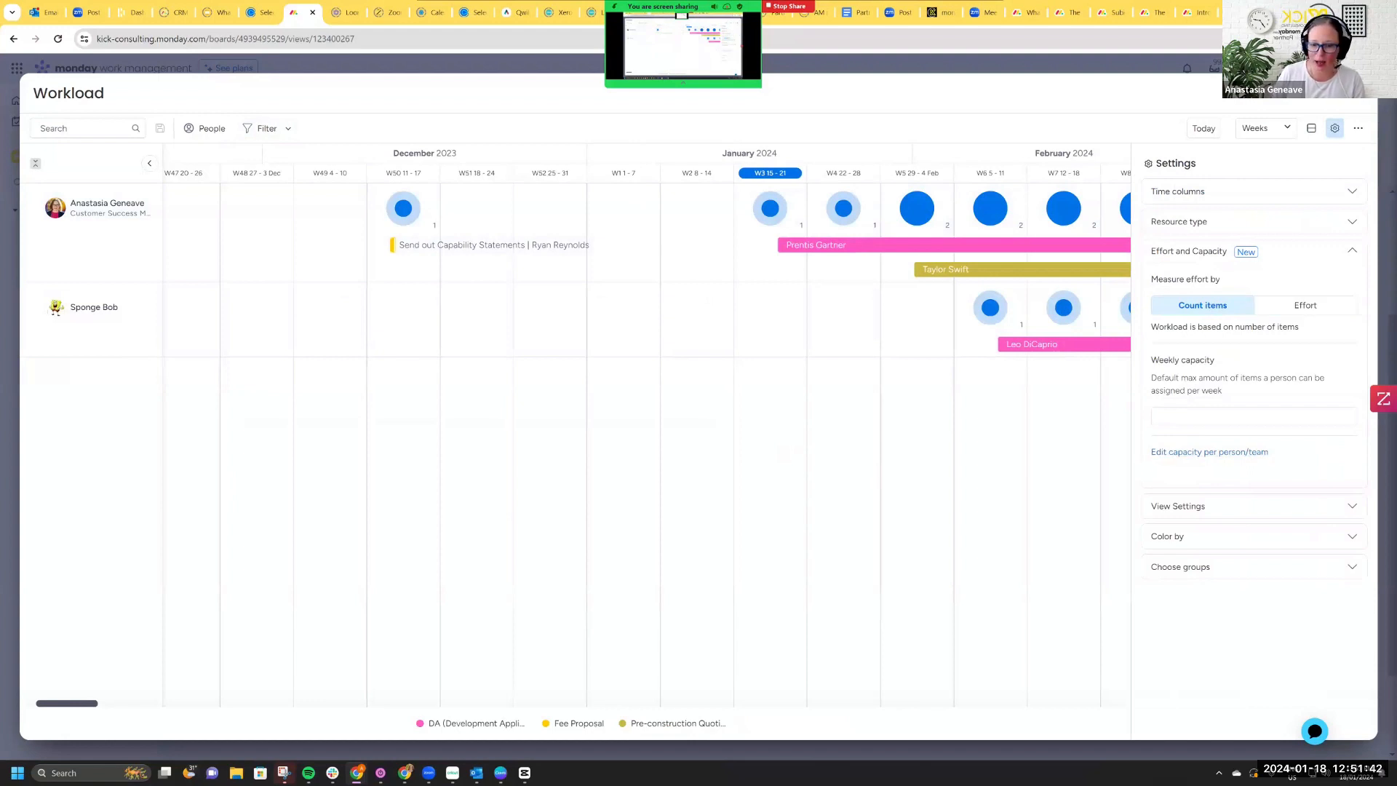
pyautogui.click(1305, 305)
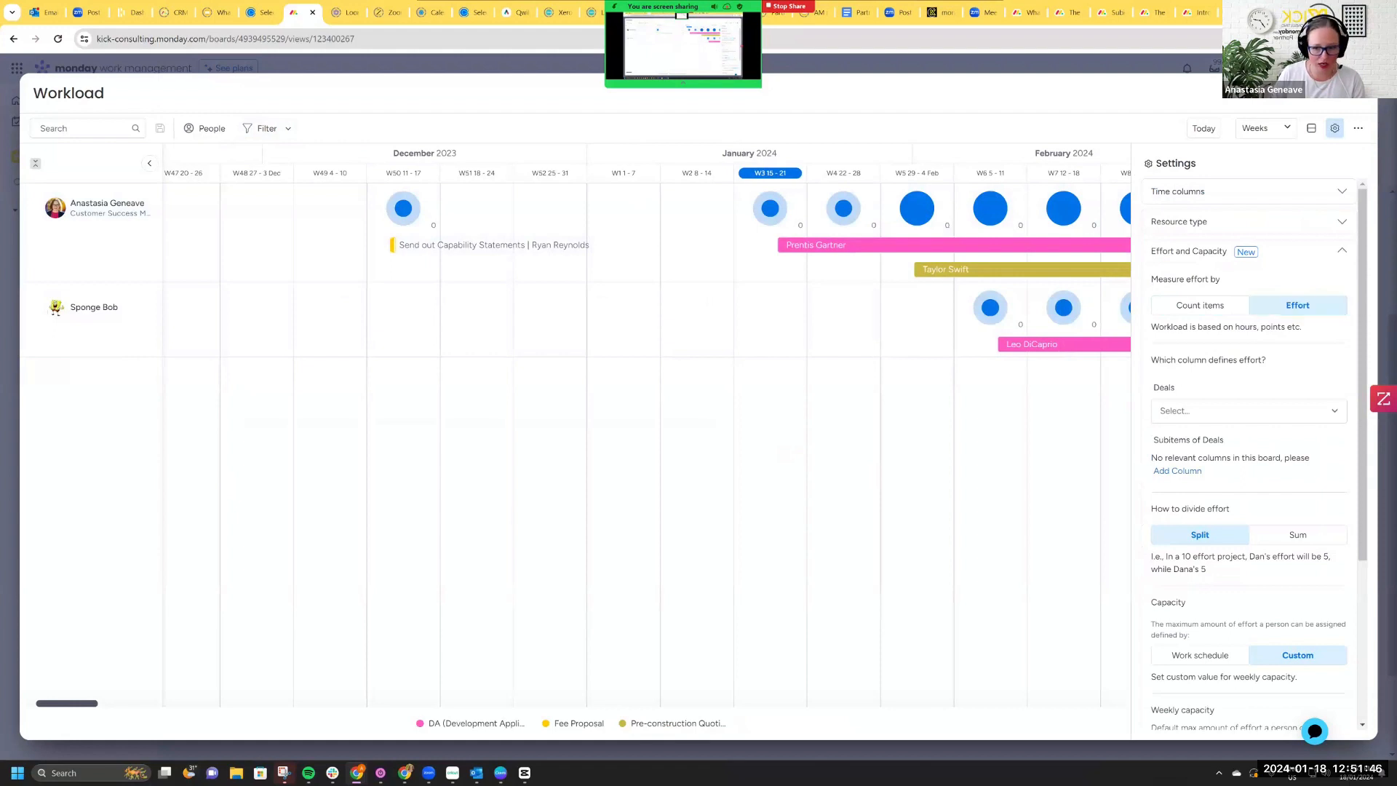
# Step: Examine which Deals columns can define effort in the Workload widget, without selecting one
pyautogui.click(1249, 411)
pyautogui.click(1249, 411)
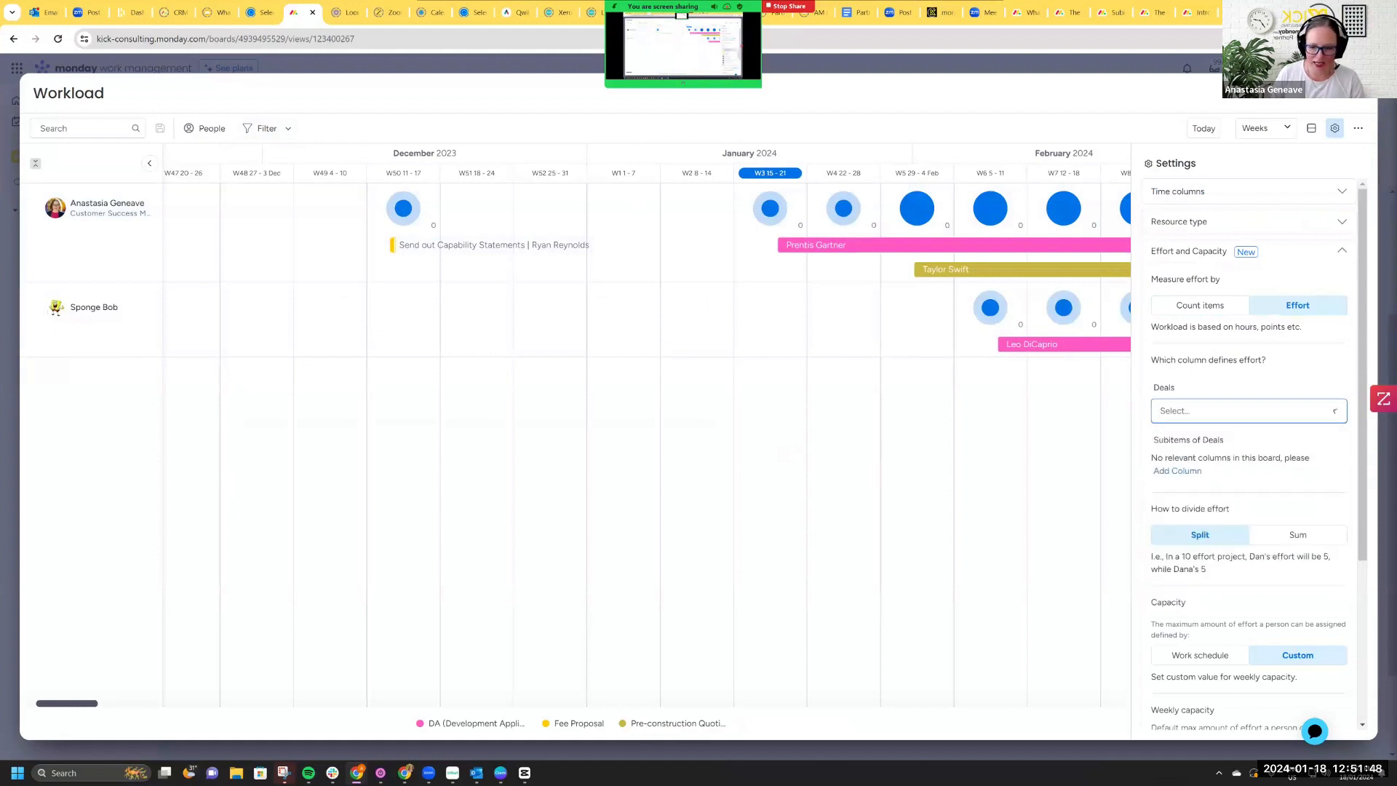
pyautogui.click(1248, 411)
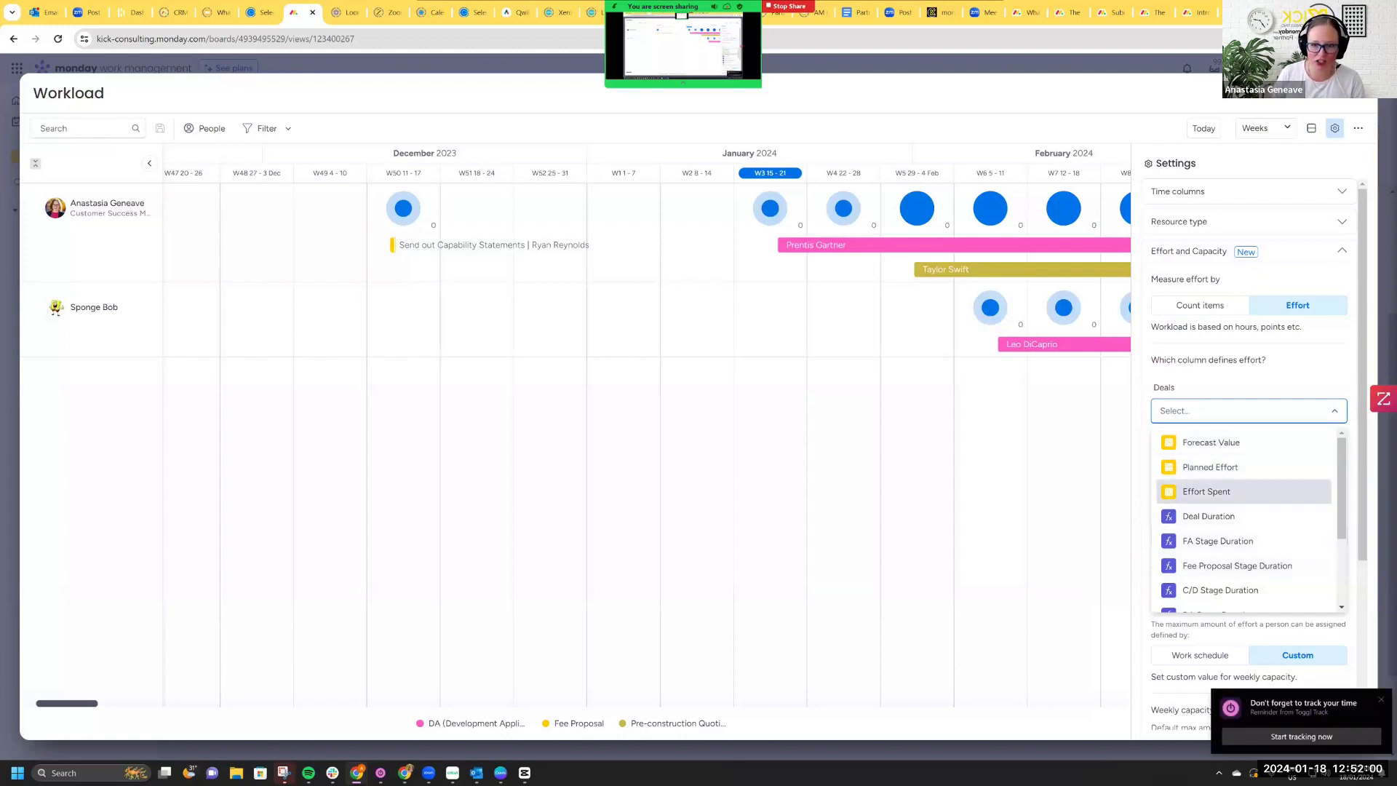
pyautogui.scroll(-2, 1244, 525)
pyautogui.scroll(1, 1244, 510)
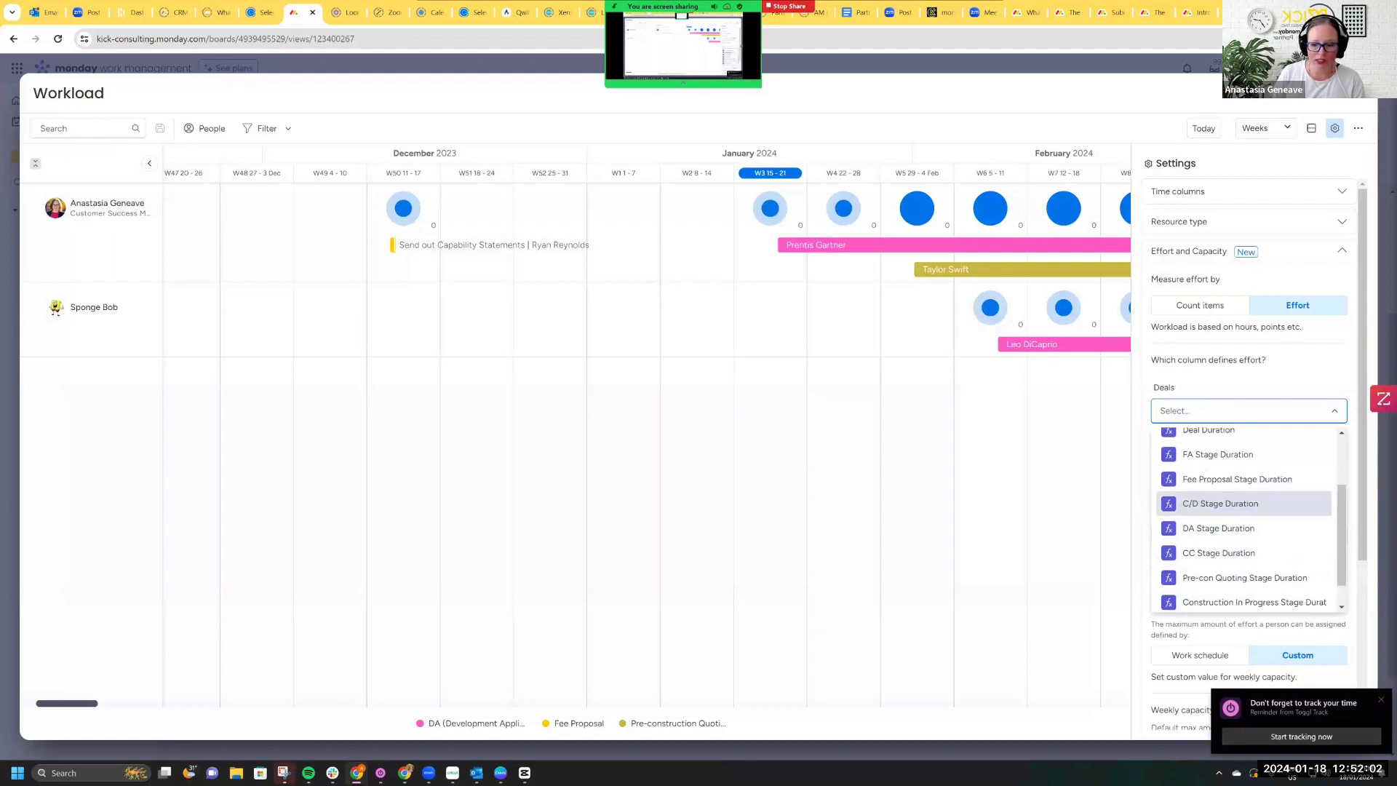
pyautogui.scroll(2, 1244, 480)
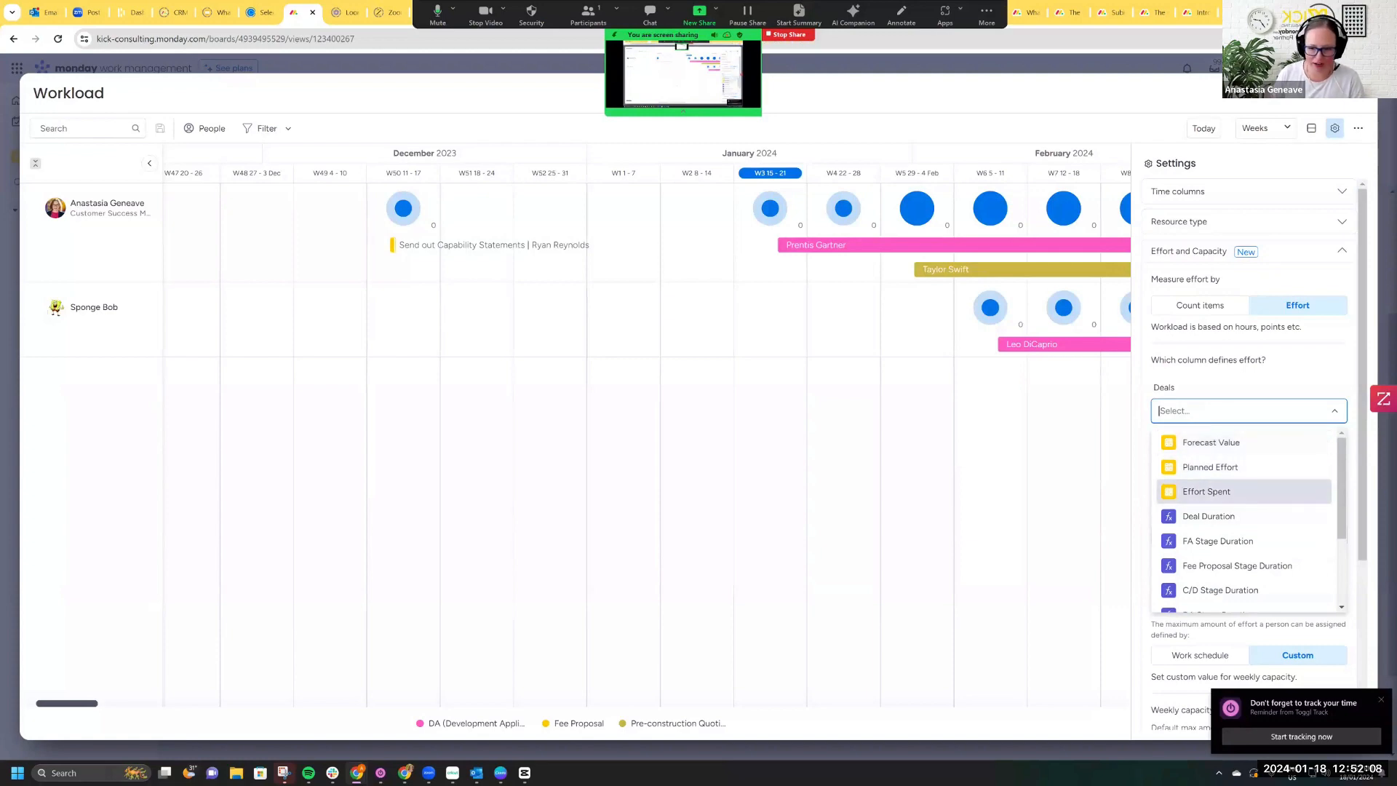
pyautogui.scroll(-1, 1244, 487)
pyautogui.scroll(-1, 1244, 481)
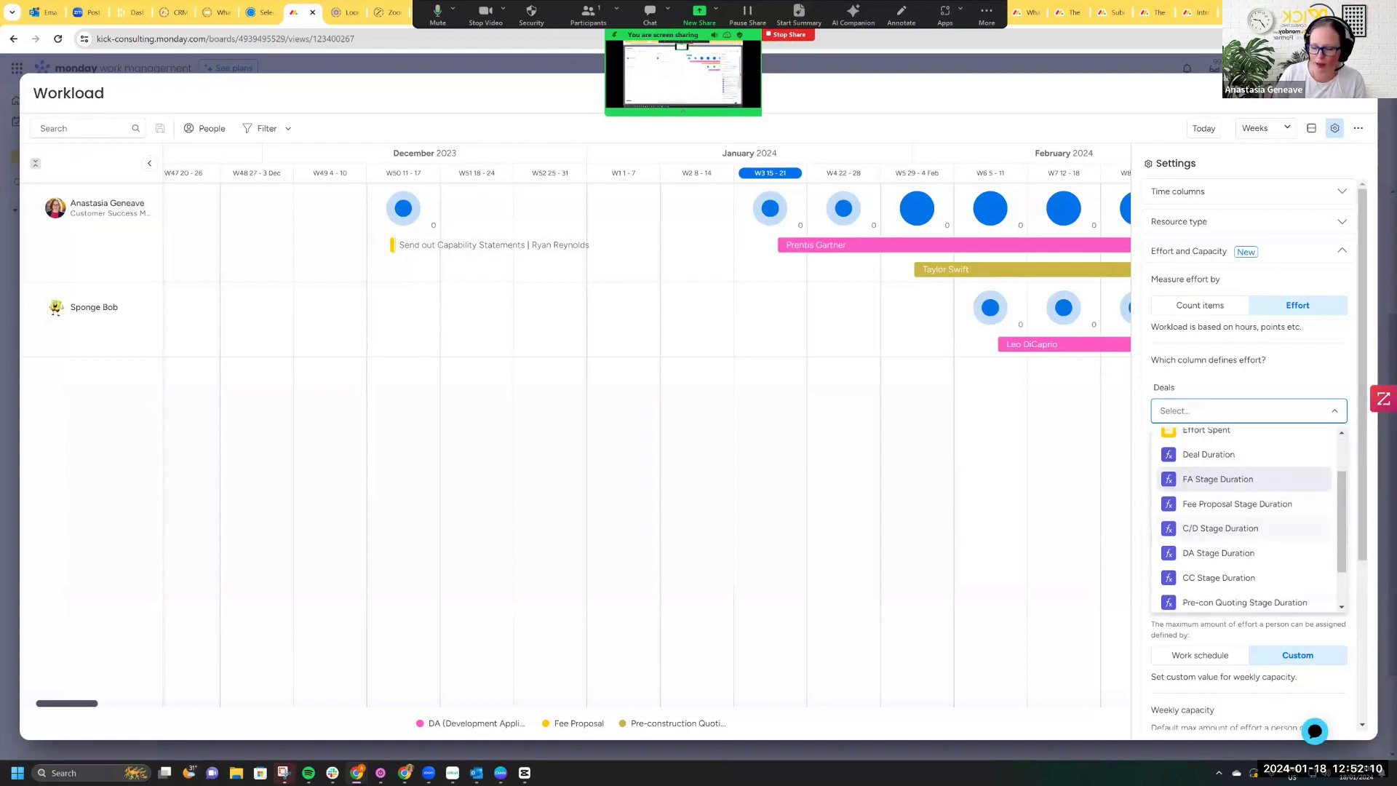
pyautogui.scroll(-1, 1244, 499)
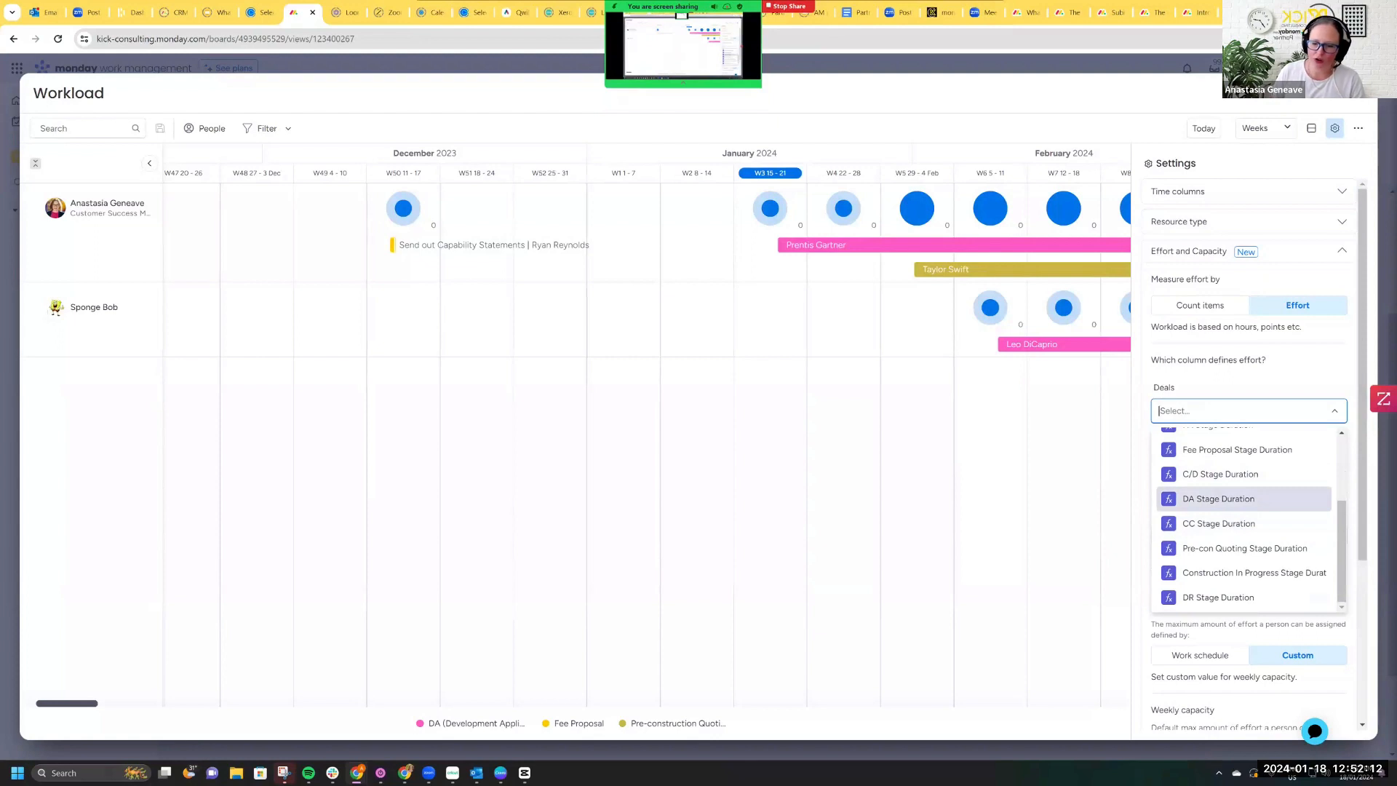
pyautogui.scroll(2, 1244, 509)
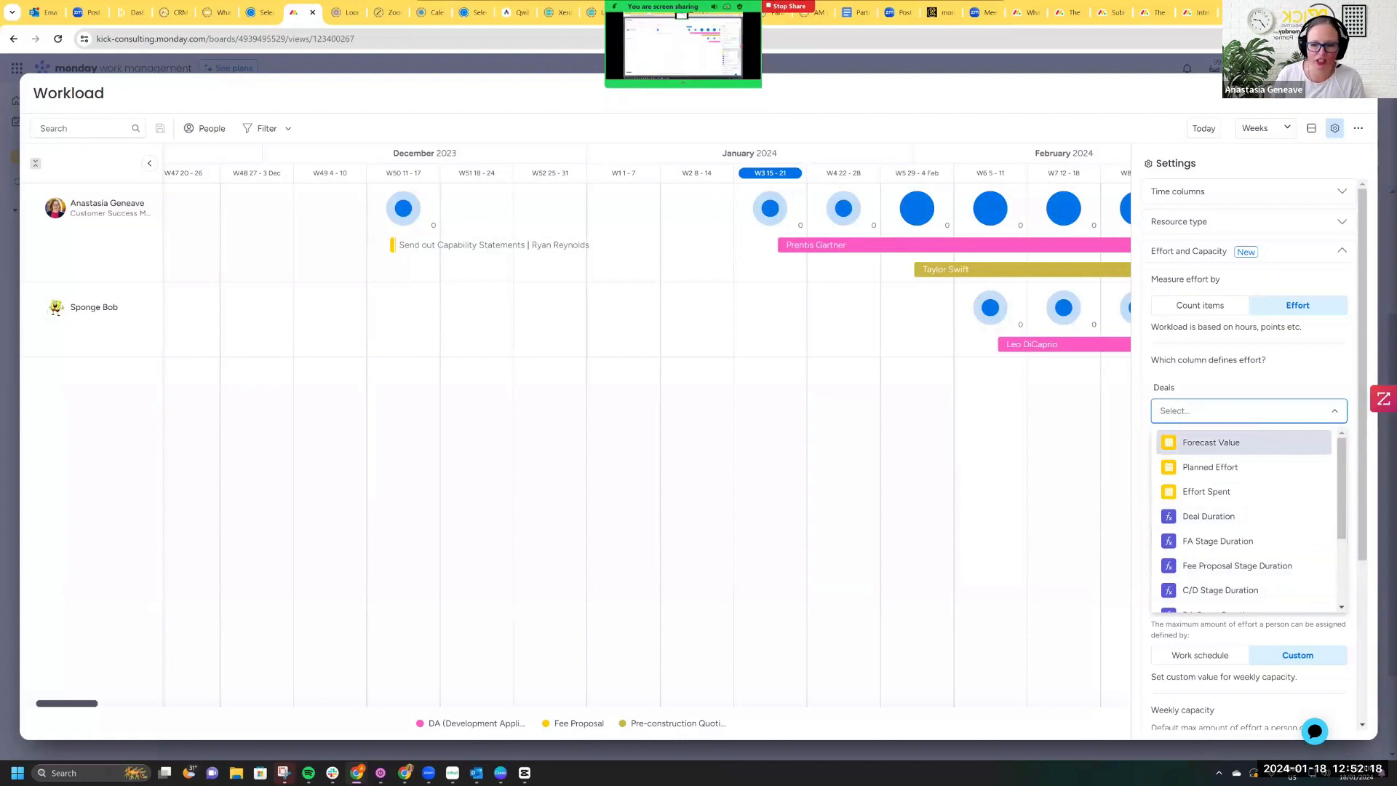
pyautogui.click(1237, 362)
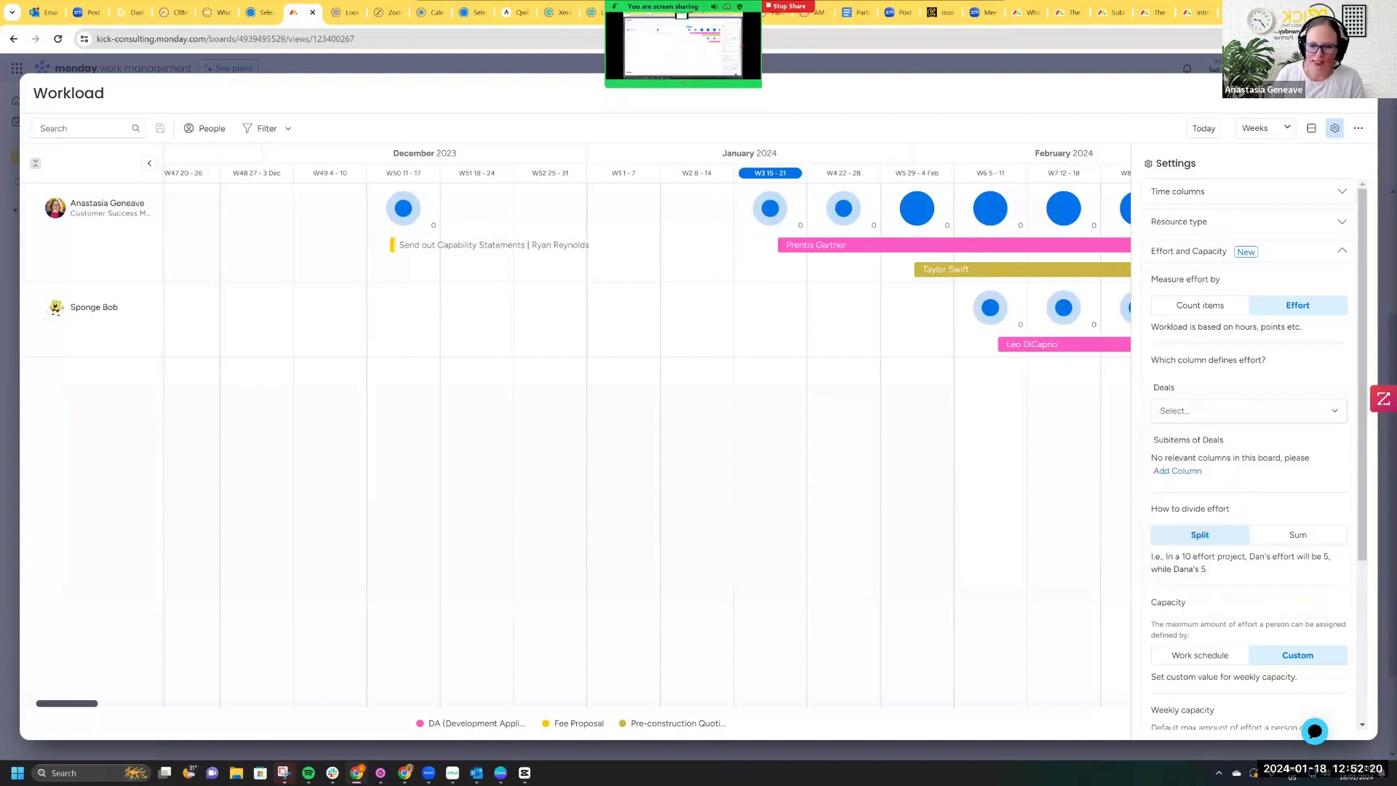
# Step: Compare the Sum and Split explanations for dividing effort, leaving Split selected
pyautogui.scroll(-2, 1237, 364)
pyautogui.click(1297, 412)
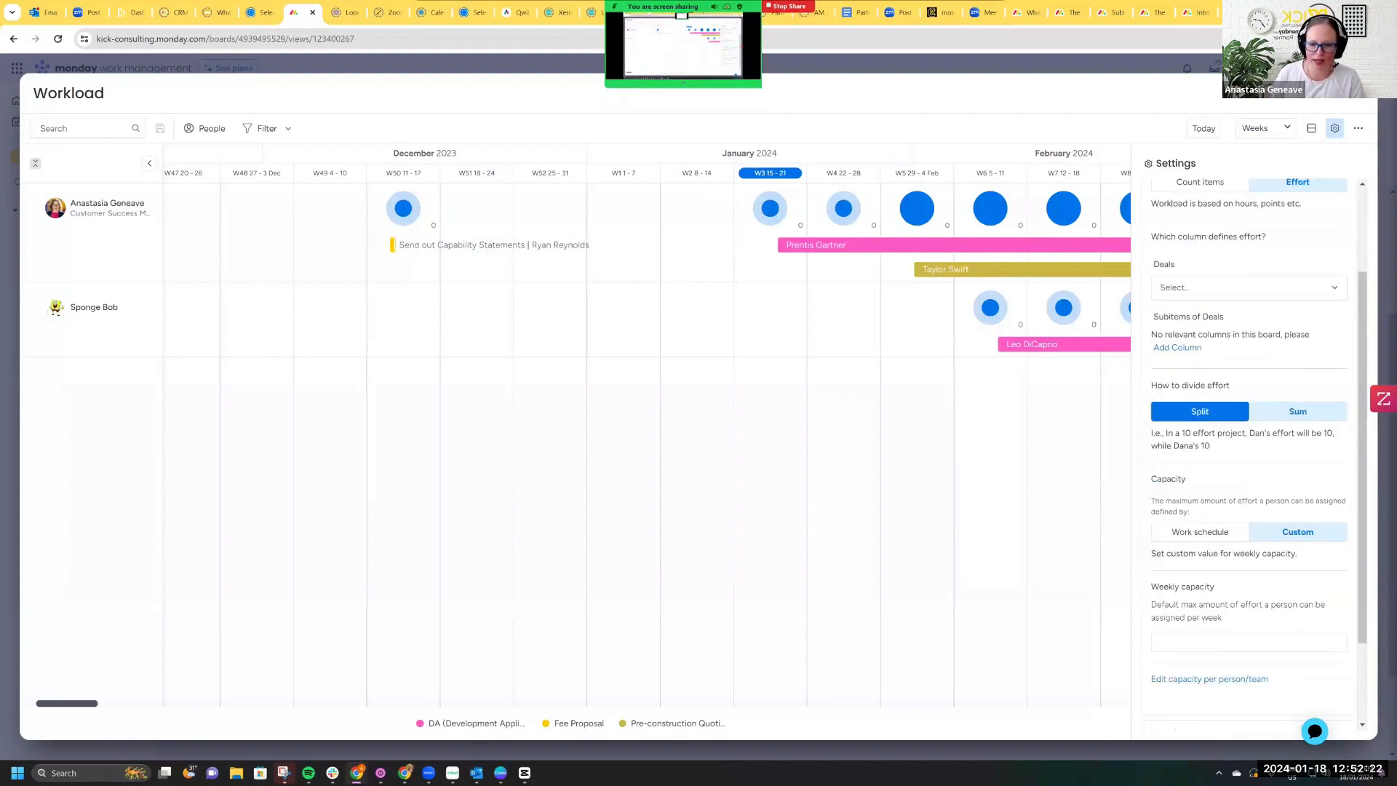
pyautogui.click(1200, 412)
pyautogui.click(1297, 412)
pyautogui.tripleClick(1200, 435)
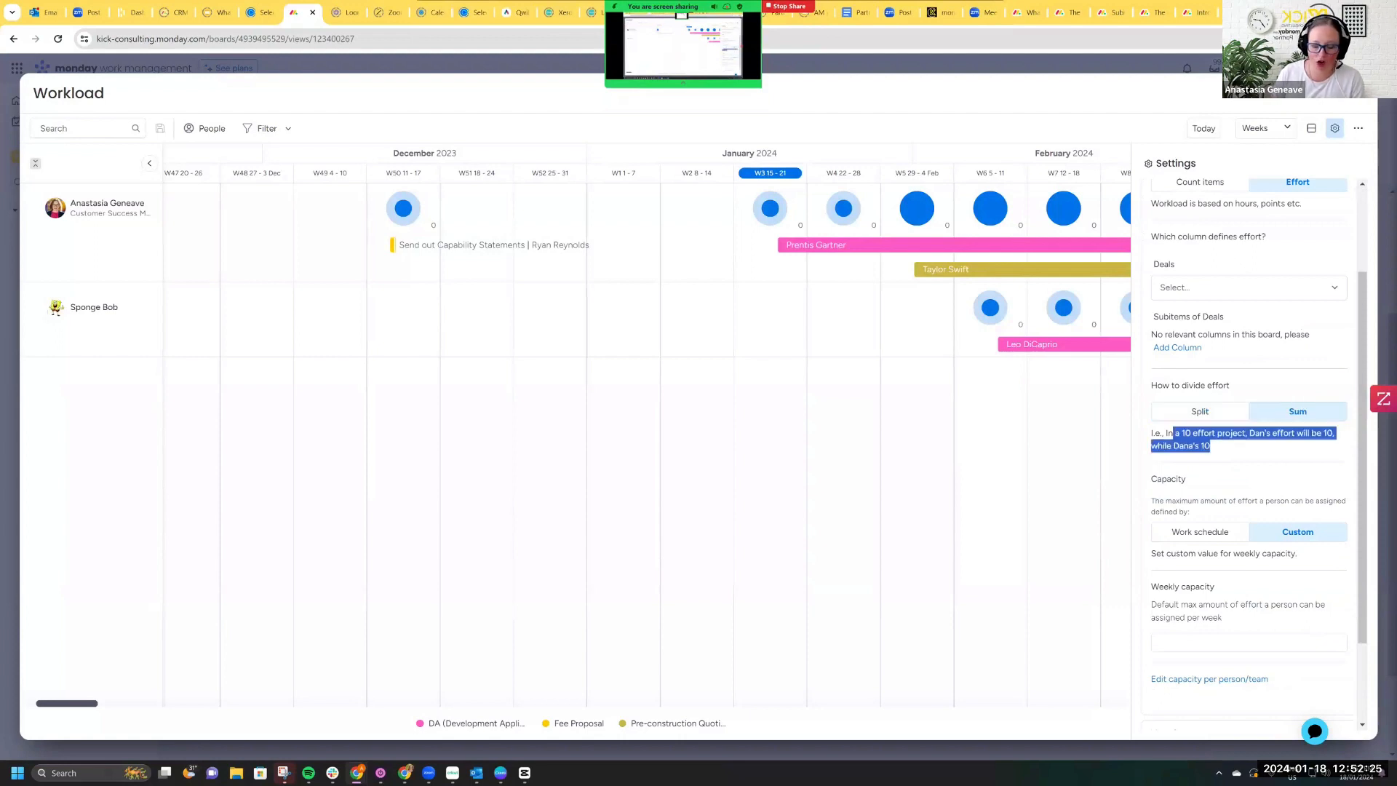
pyautogui.click(1200, 412)
pyautogui.scroll(-2, 1248, 437)
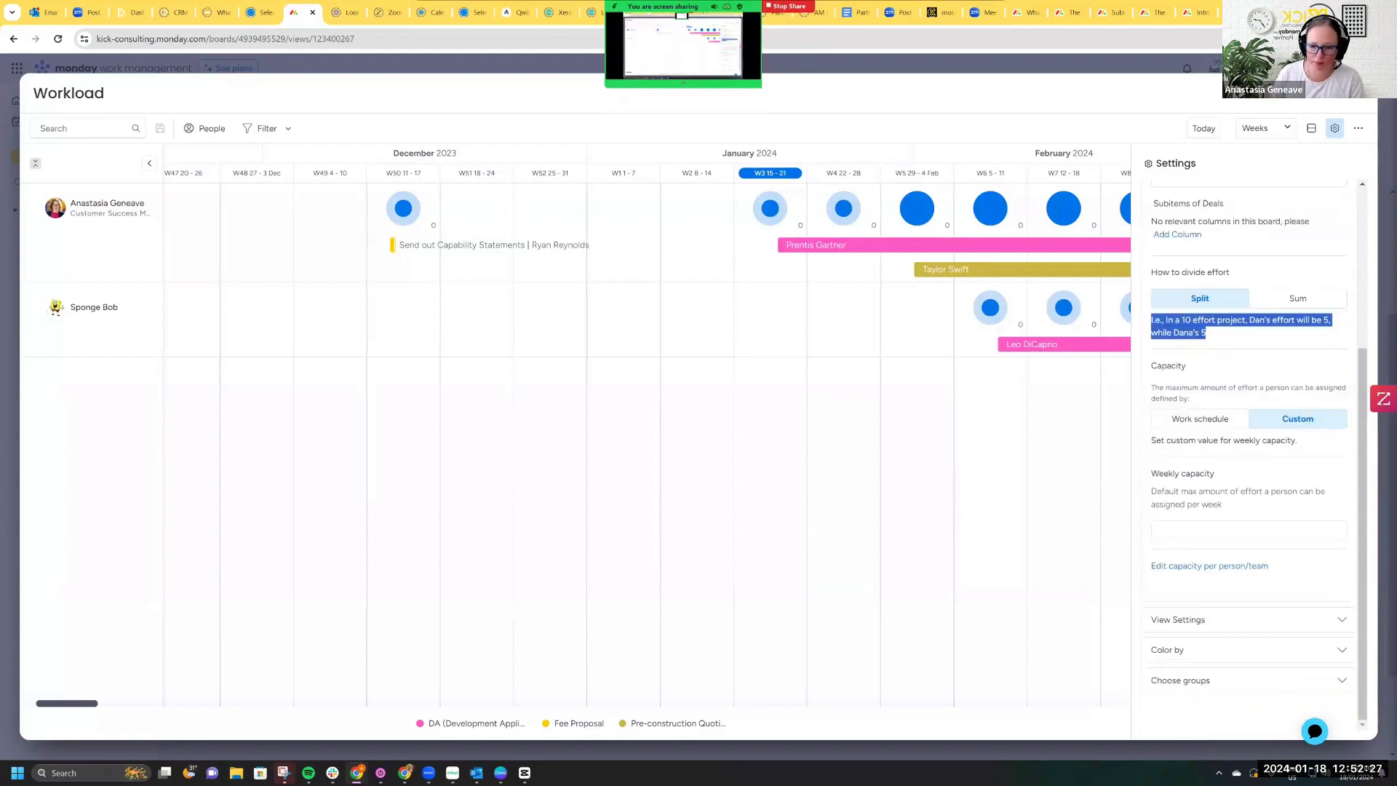
# Step: Try the Work schedule option for the workload capacity and set it back to Custom
pyautogui.click(1199, 417)
pyautogui.click(1297, 545)
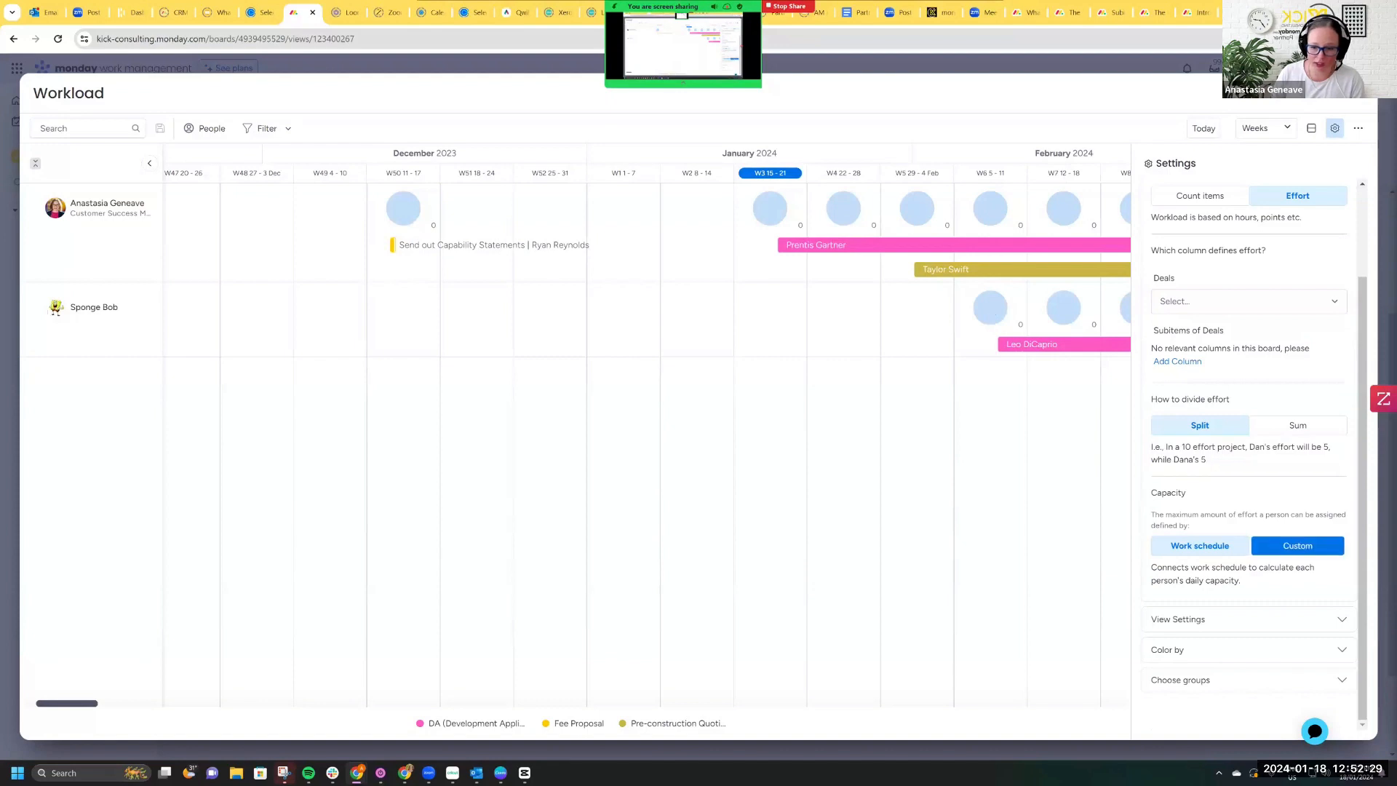
pyautogui.scroll(-2, 1297, 546)
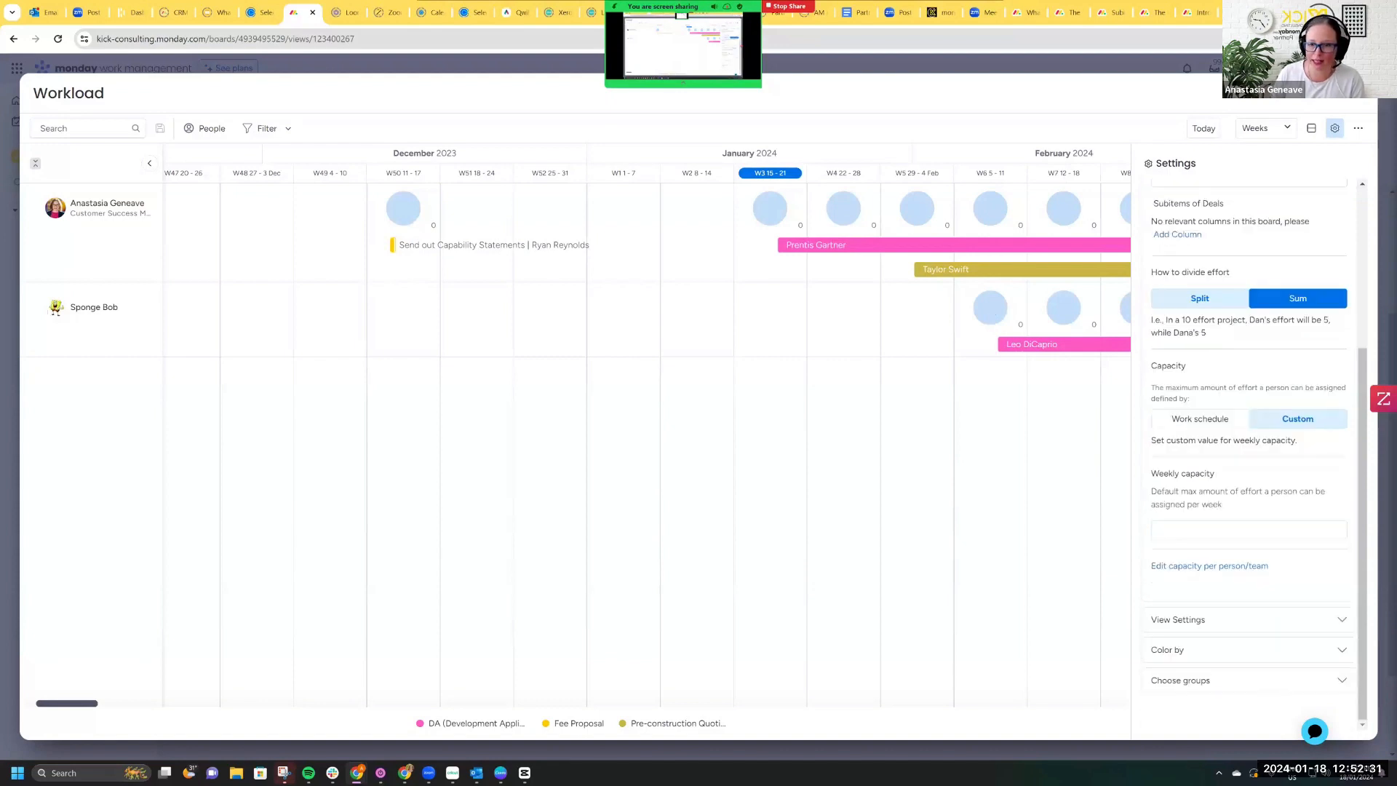
pyautogui.scroll(3, 1249, 436)
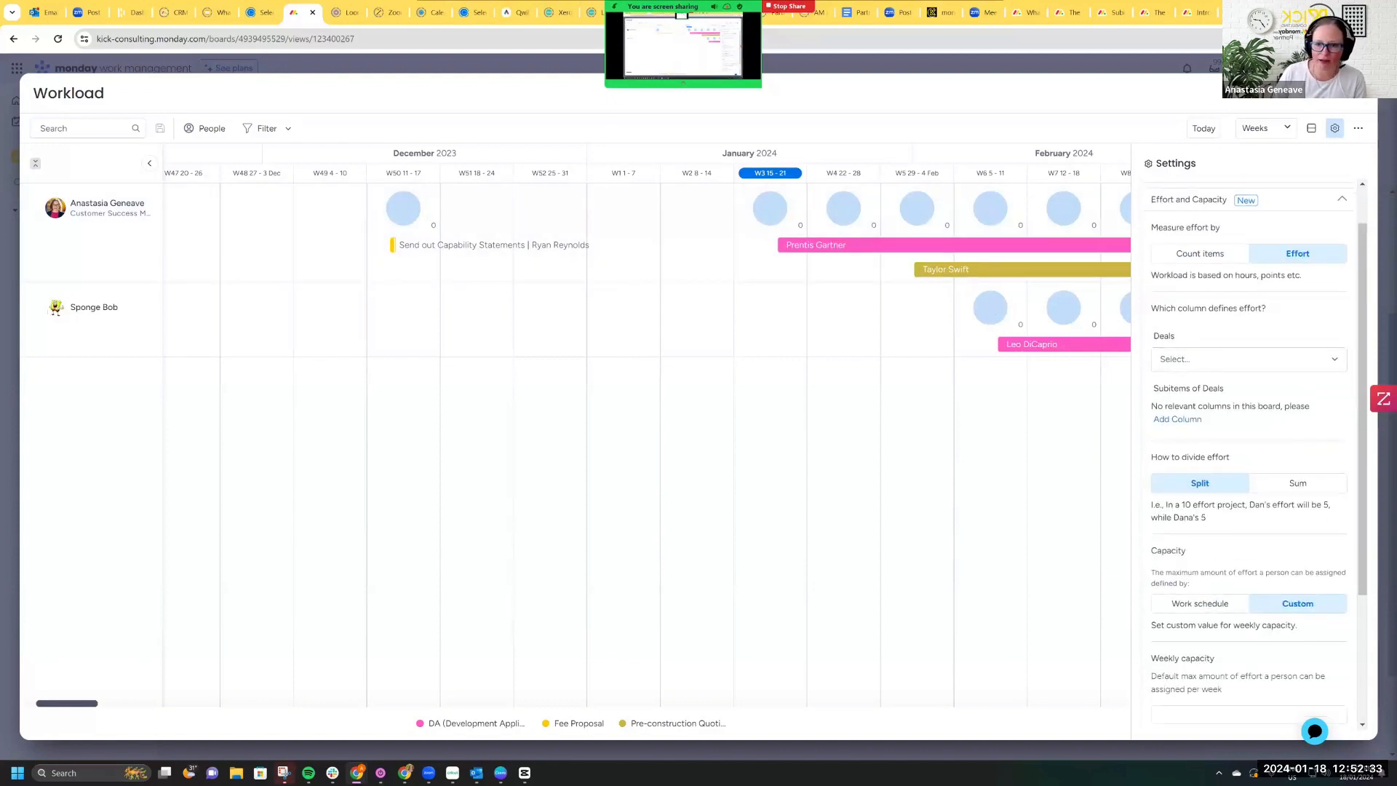
pyautogui.scroll(1, 1201, 253)
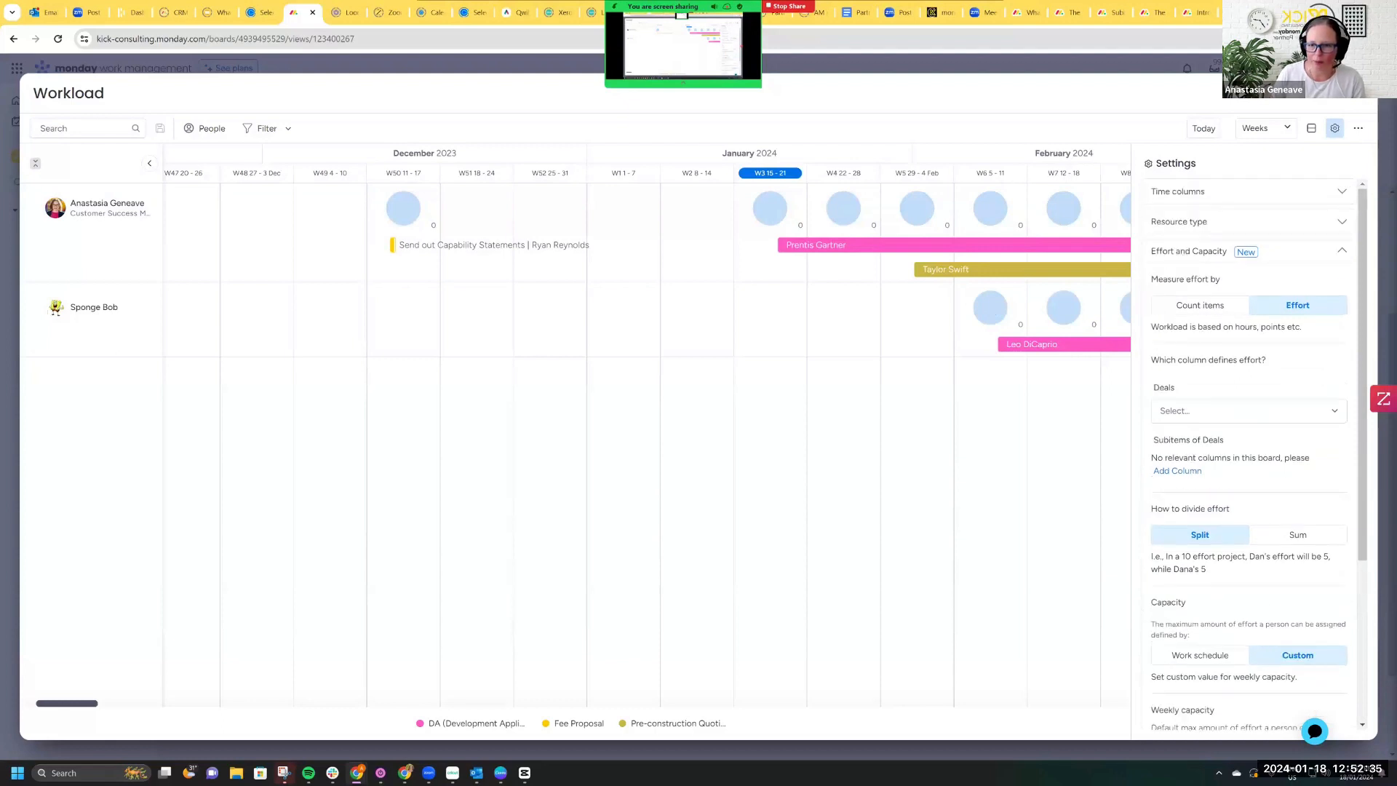
# Step: Collapse the Effort and Capacity settings, close the expanded Workload widget and open the Deals board's Main Table
pyautogui.click(1201, 252)
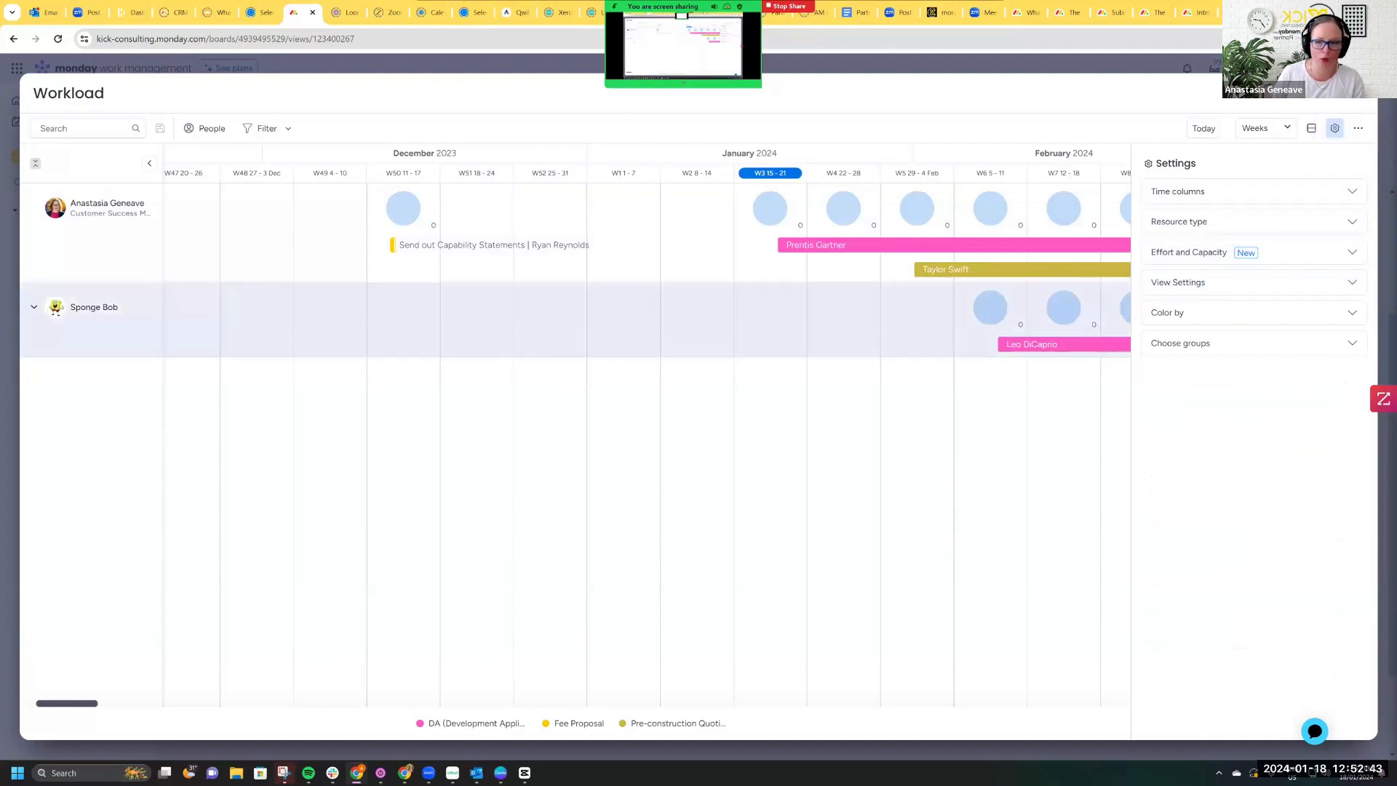
pyautogui.click(1358, 94)
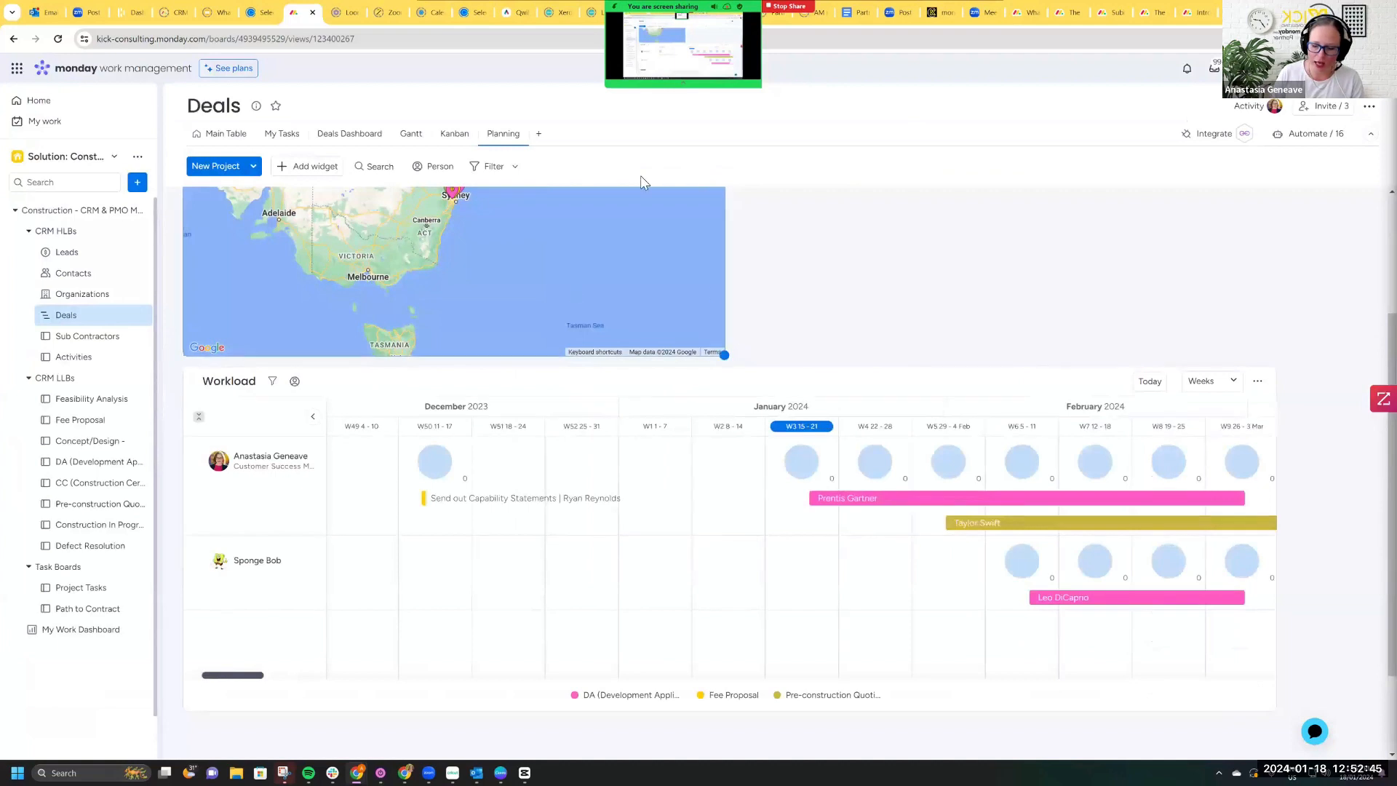
pyautogui.click(224, 134)
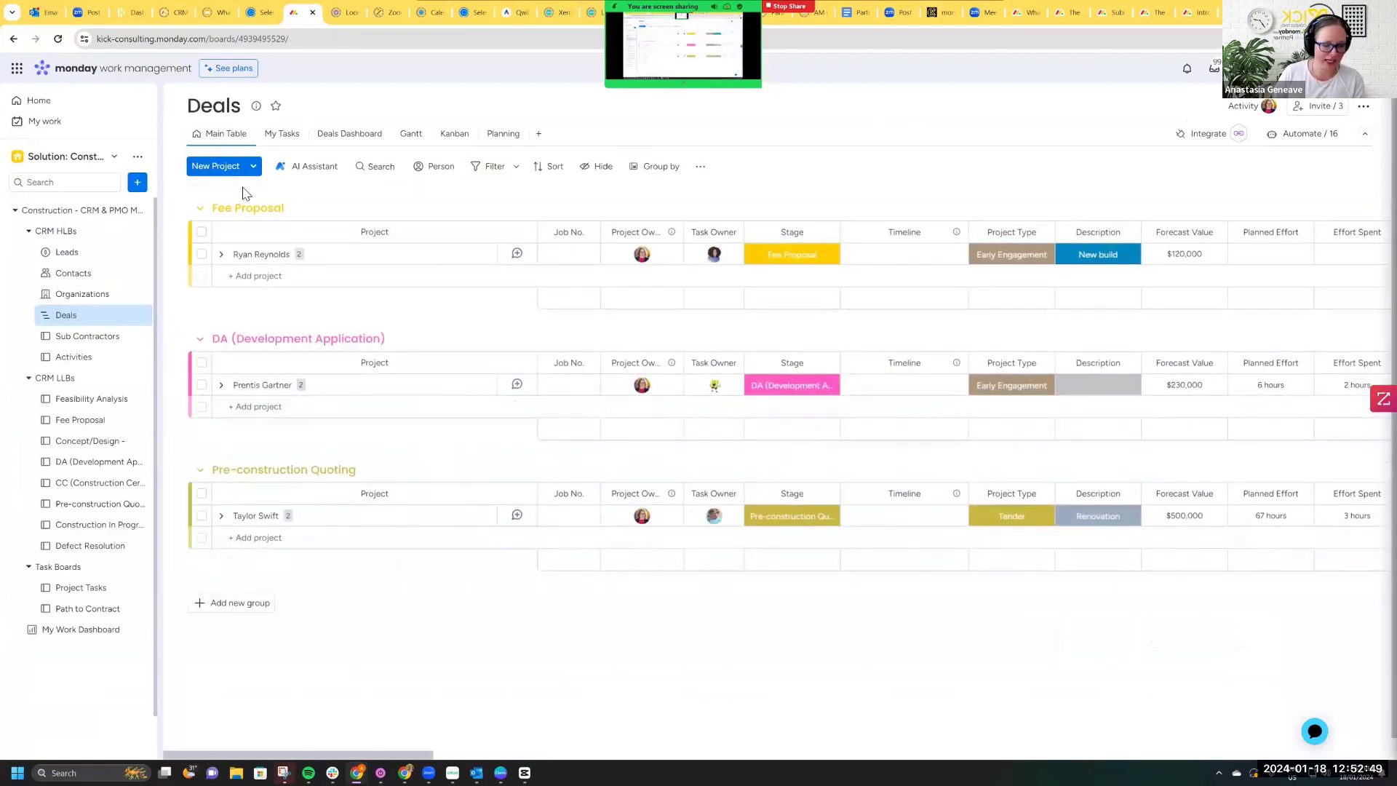
# Step: Examine the Deals table's advanced filter options and its available filter columns, applying no filter
pyautogui.click(516, 171)
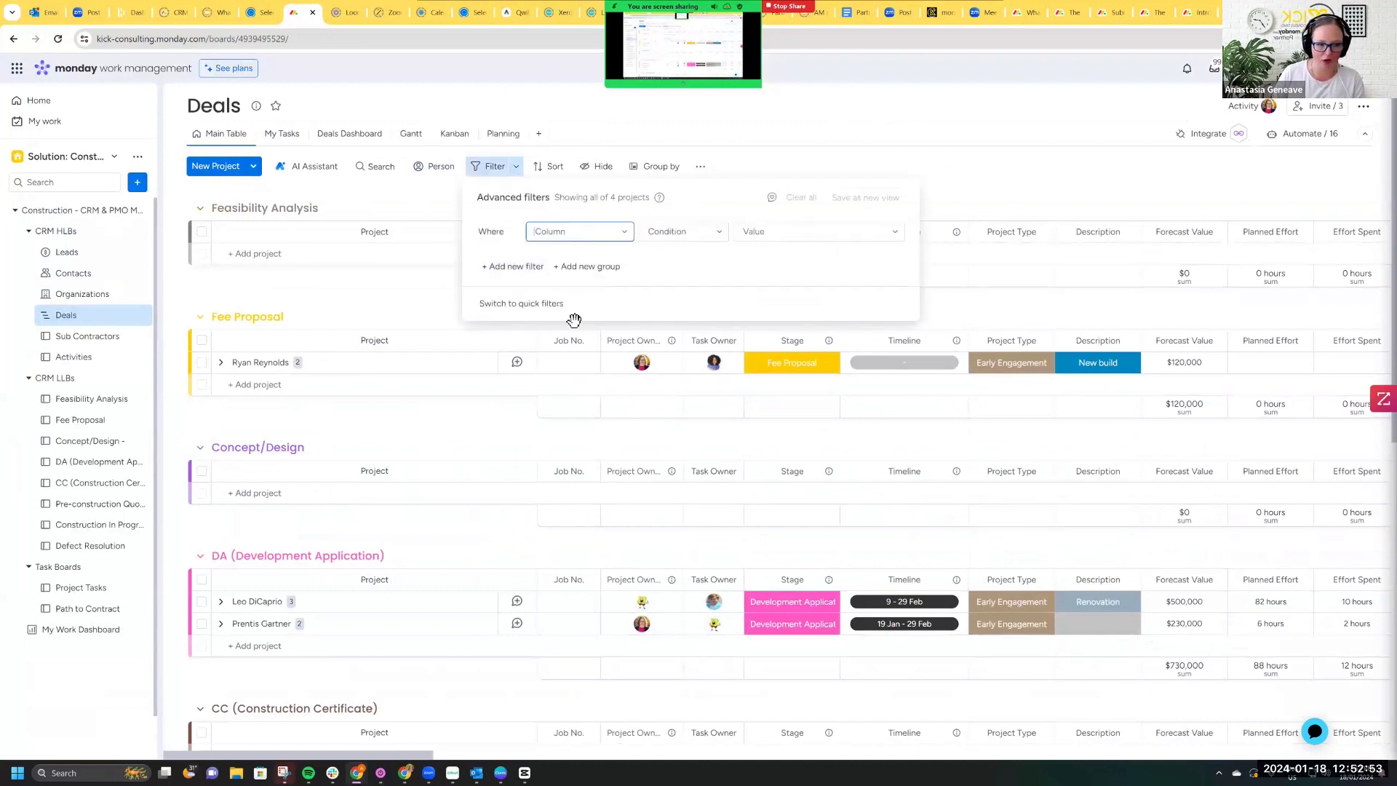
pyautogui.click(609, 233)
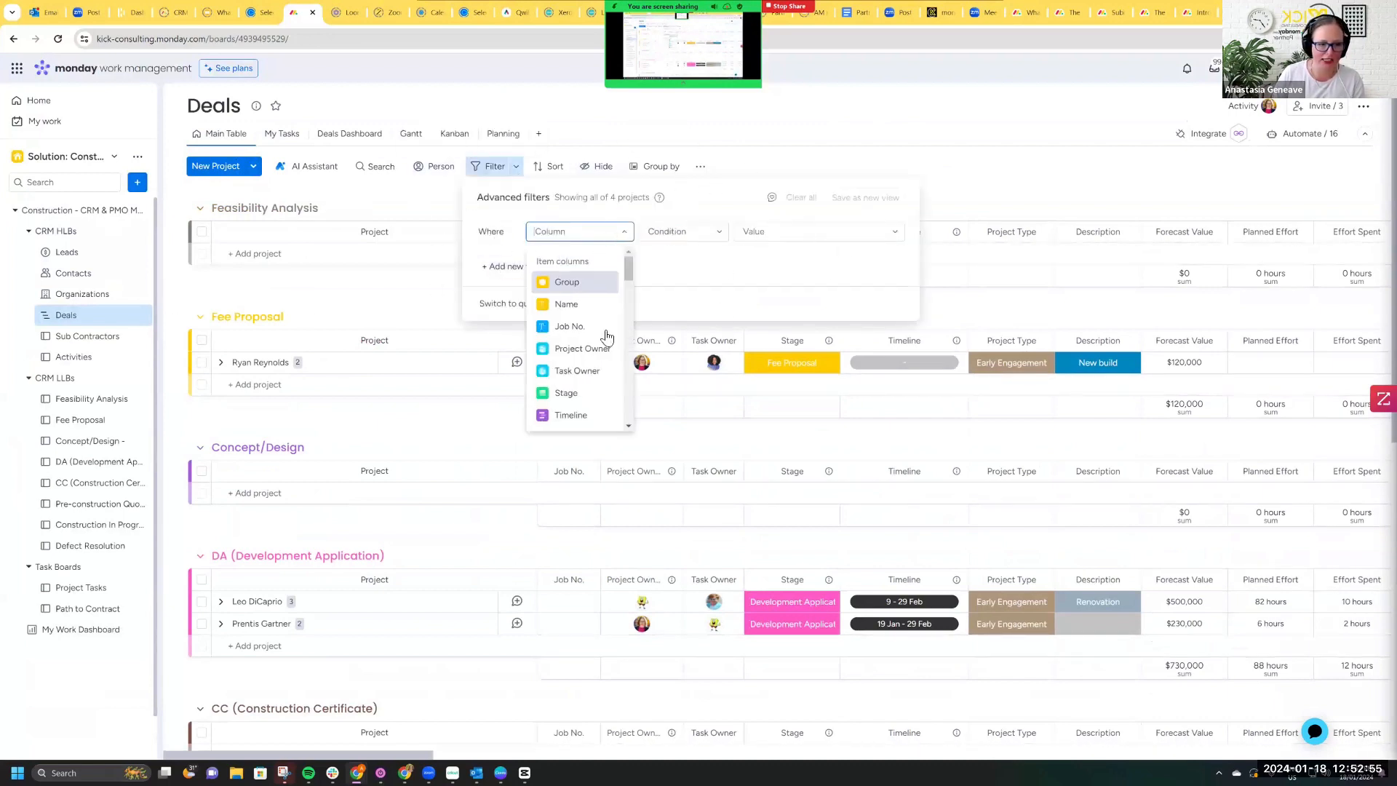
pyautogui.scroll(-14, 605, 348)
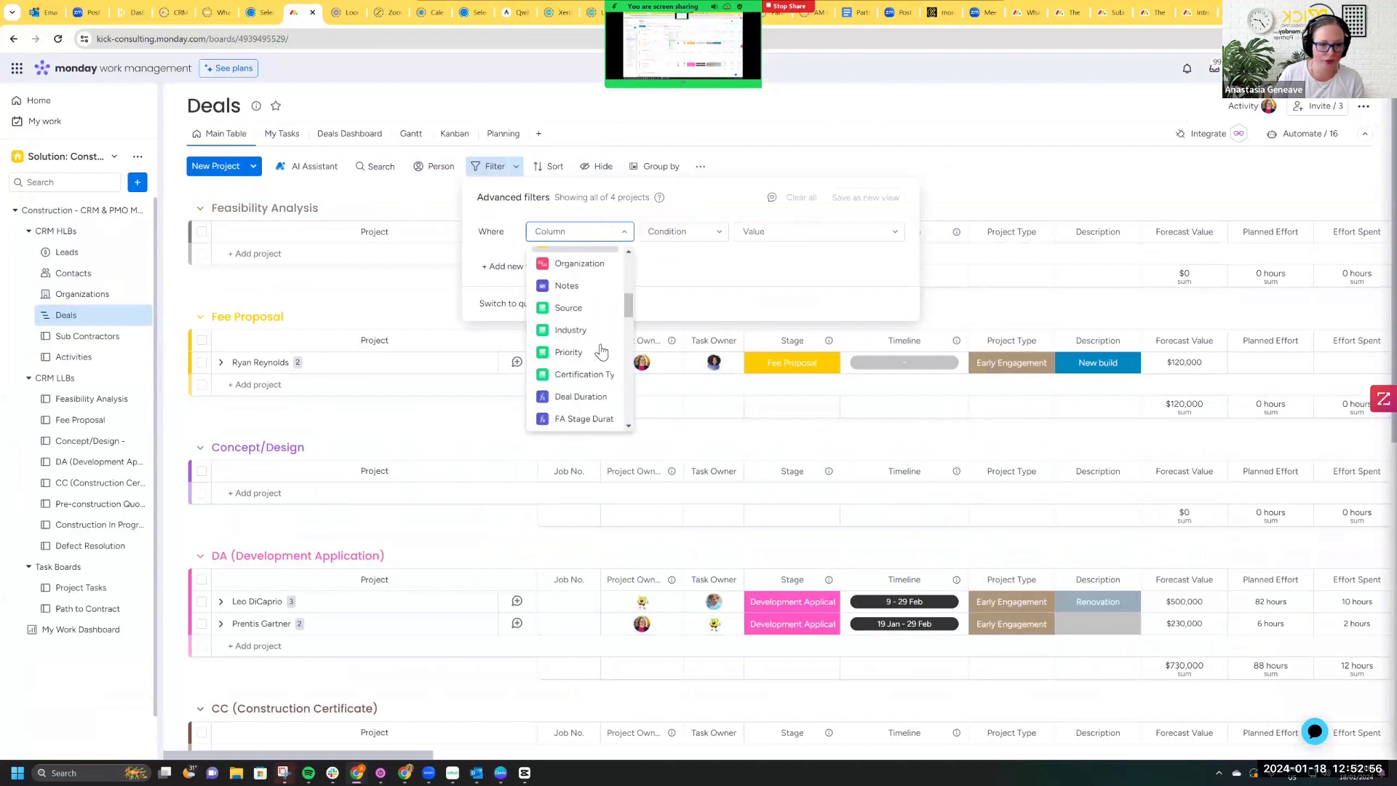
pyautogui.click(494, 226)
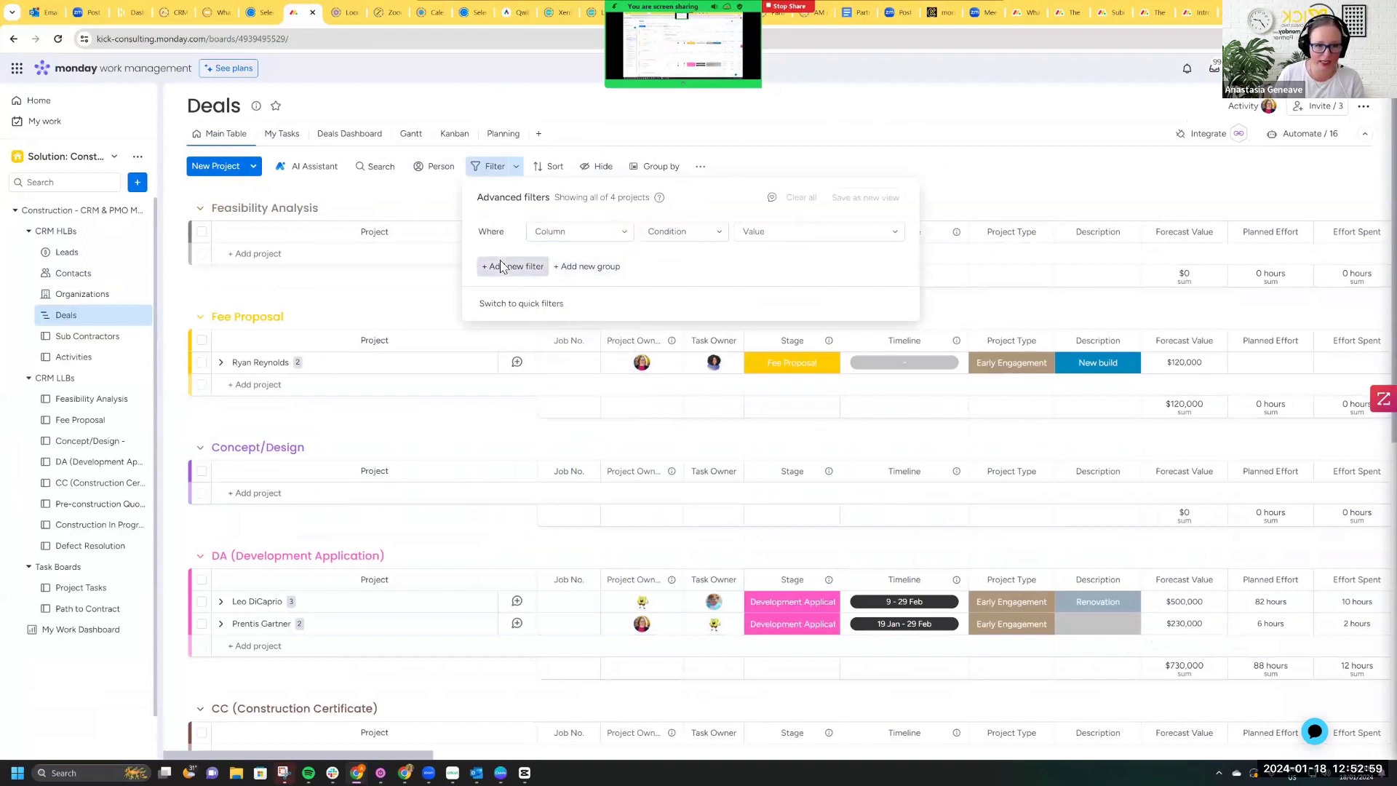
pyautogui.click(512, 266)
pyautogui.click(899, 256)
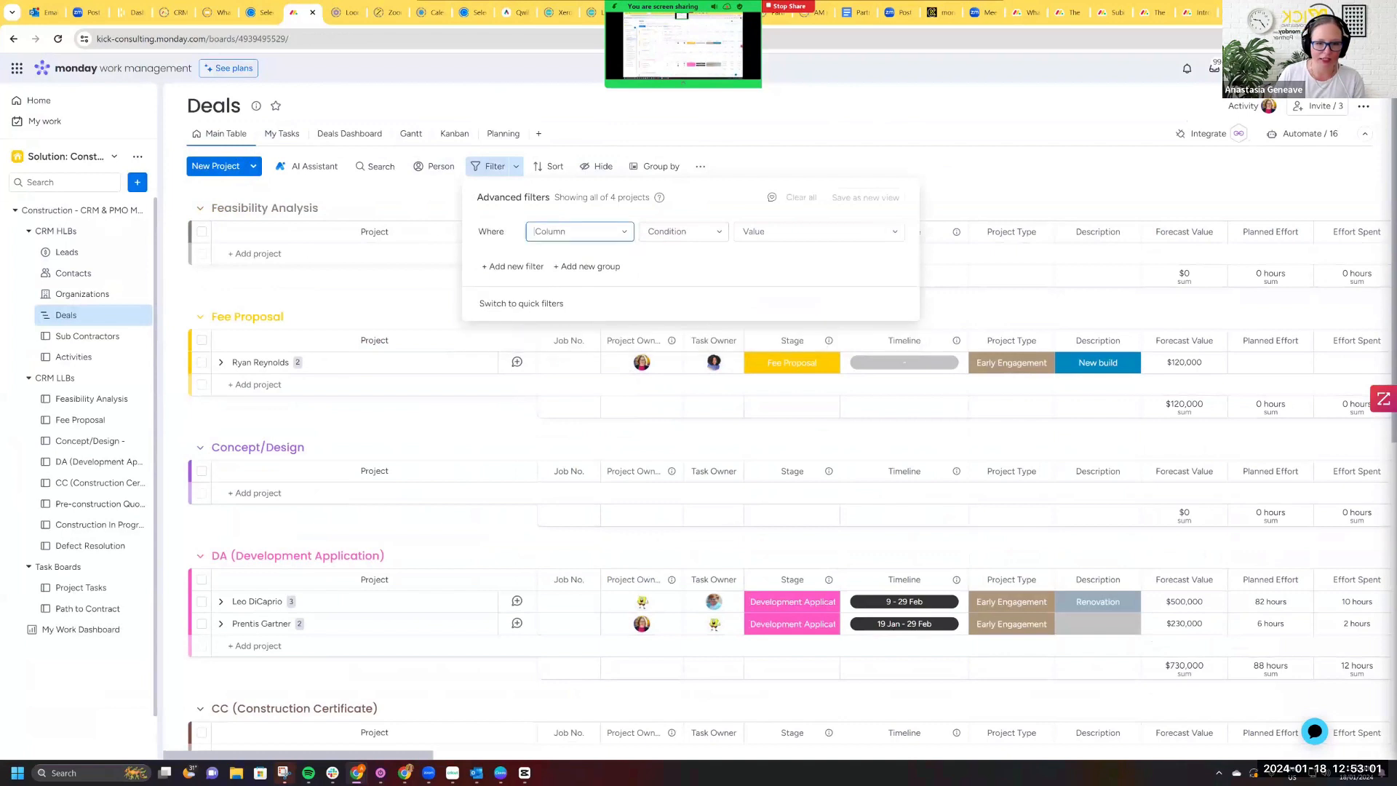
pyautogui.click(655, 150)
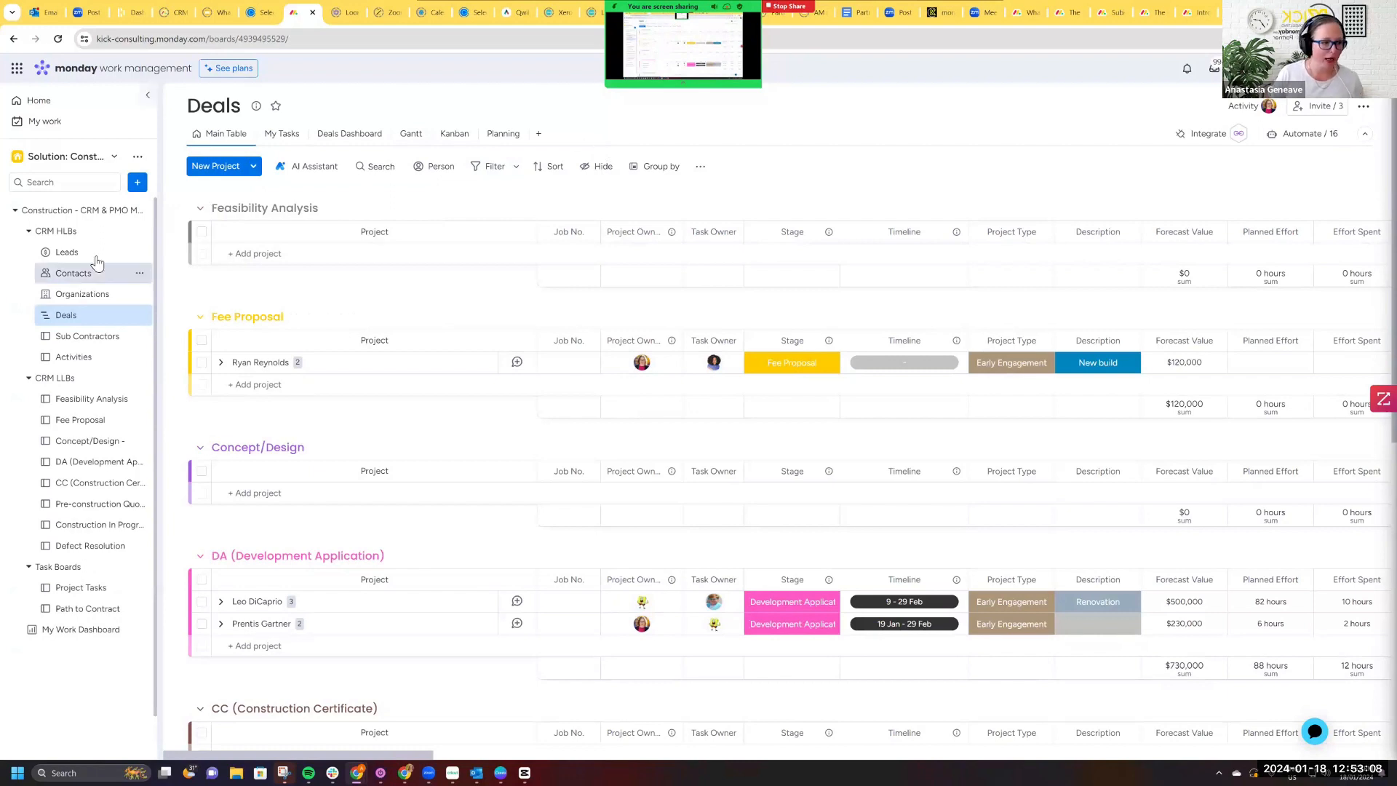
# Step: Open the Leads board's Enquiry Form for editing
pyautogui.click(73, 252)
pyautogui.click(336, 133)
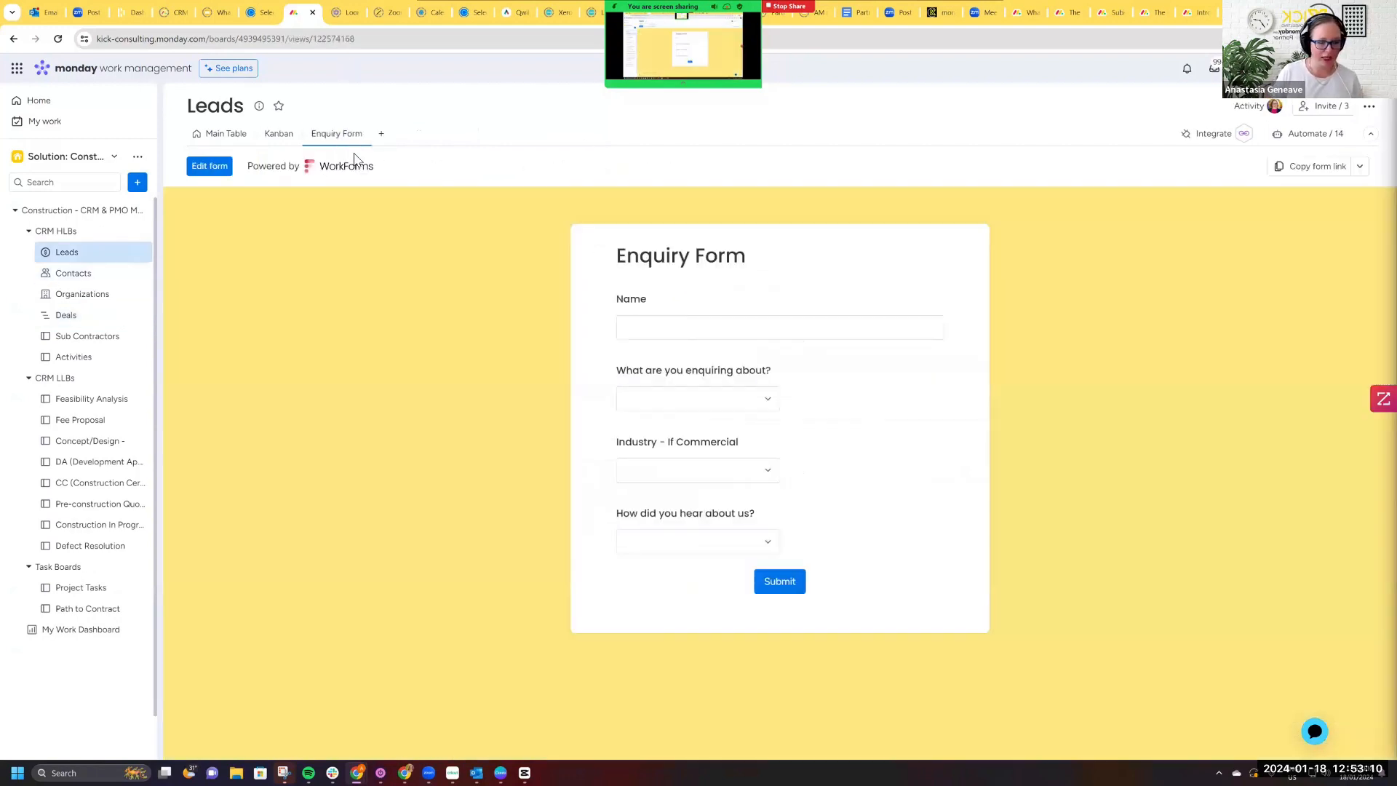
pyautogui.click(211, 167)
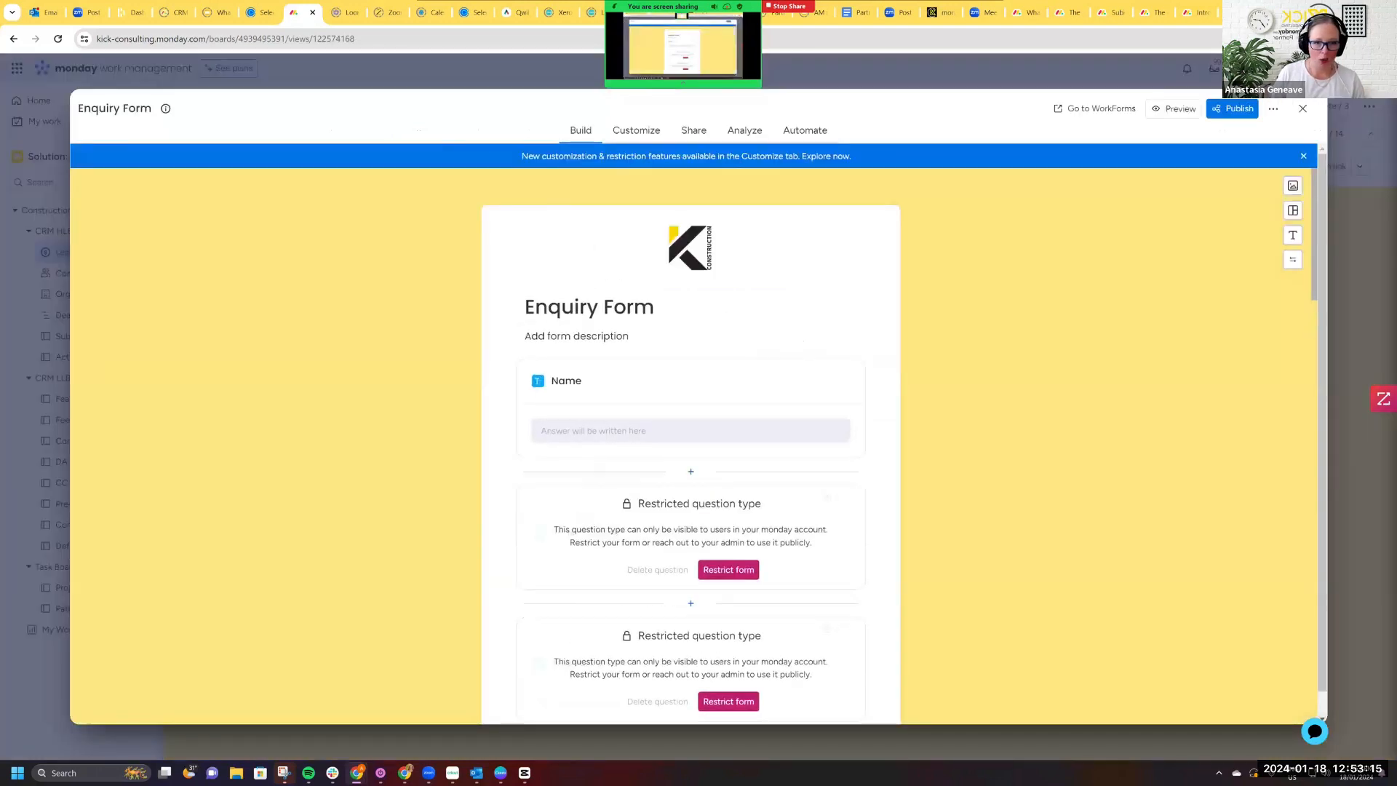
# Step: Open the Enquiry Form's customization settings and try the Use welcome screen option, leaving it off
pyautogui.click(633, 133)
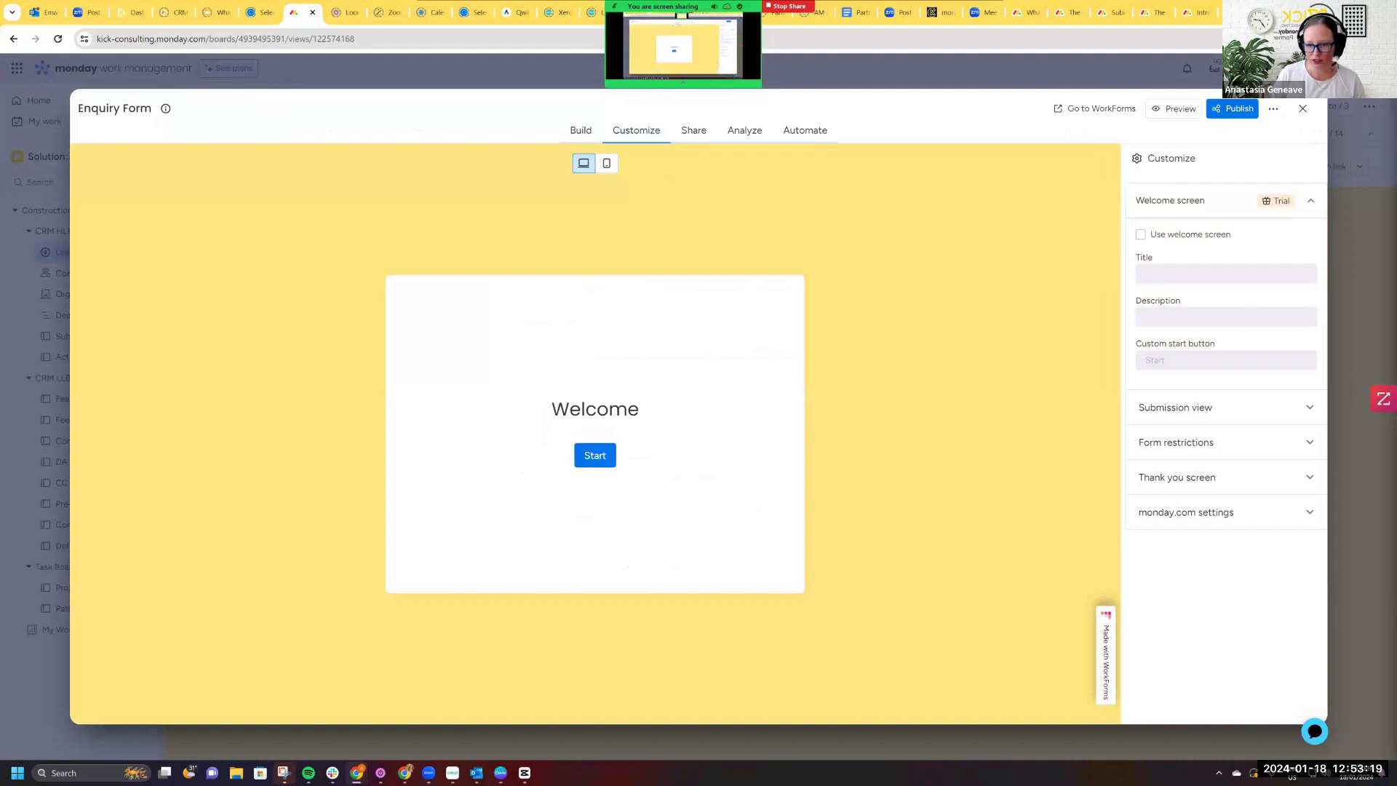
pyautogui.click(1140, 234)
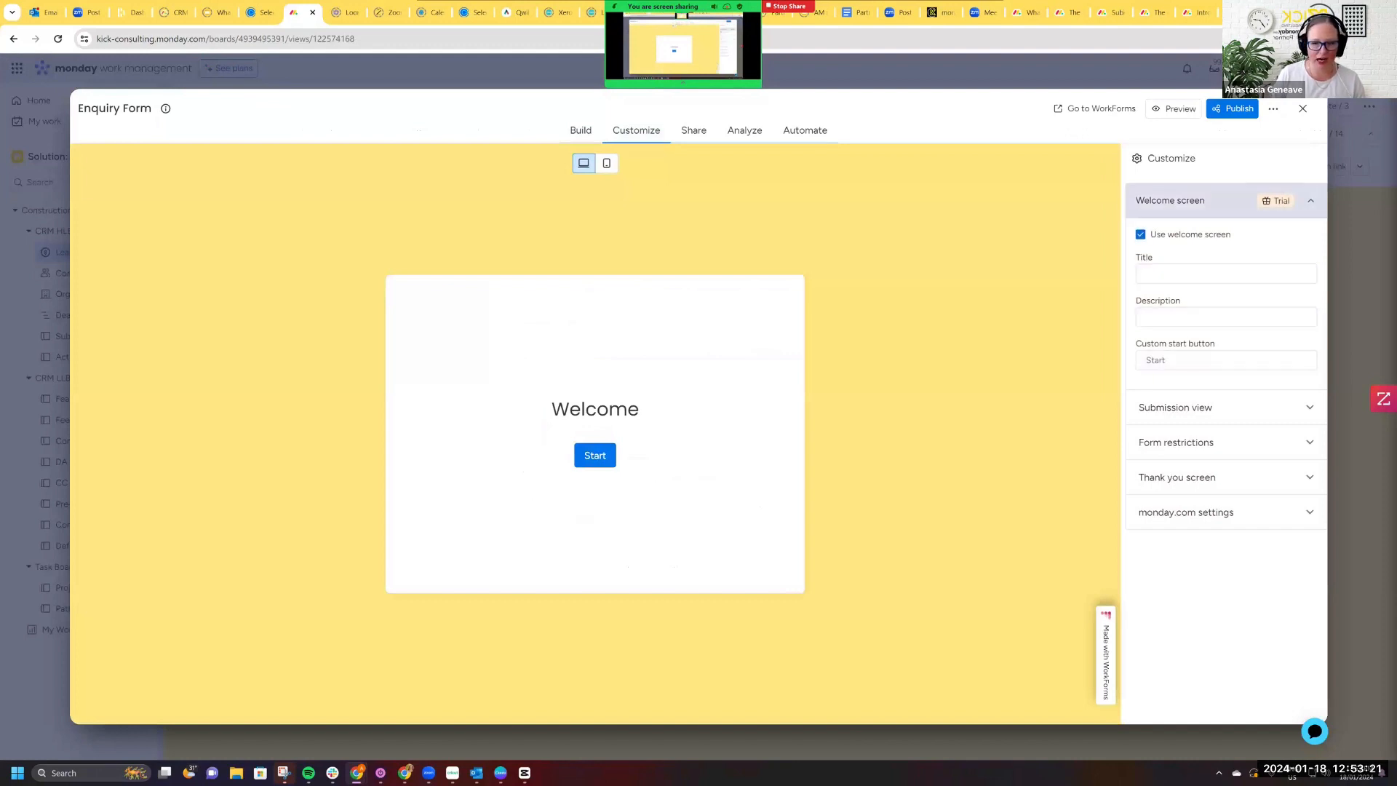
pyautogui.click(1140, 234)
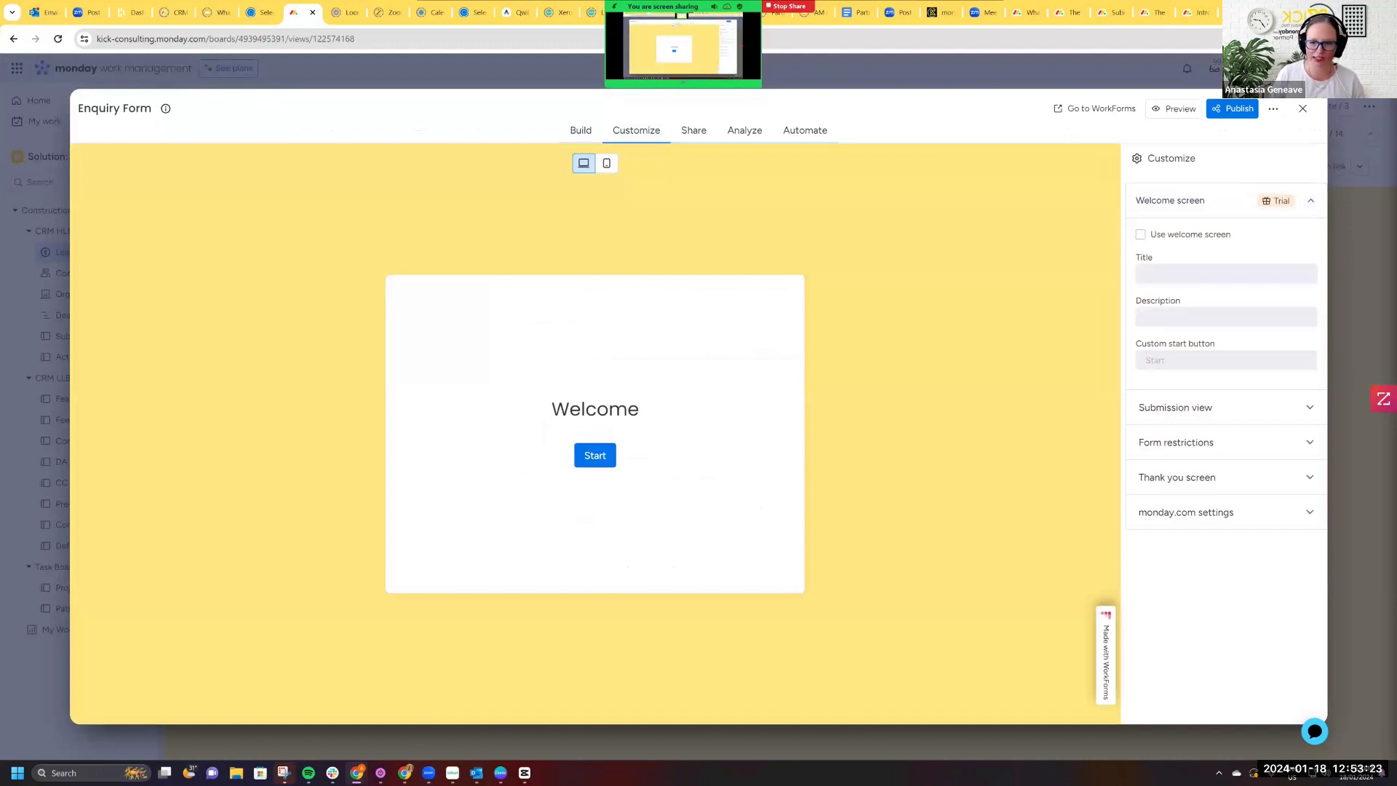
# Step: Retry the Use welcome screen option, leave it off, and close the Enquiry Form editor
pyautogui.click(1140, 234)
pyautogui.click(1140, 234)
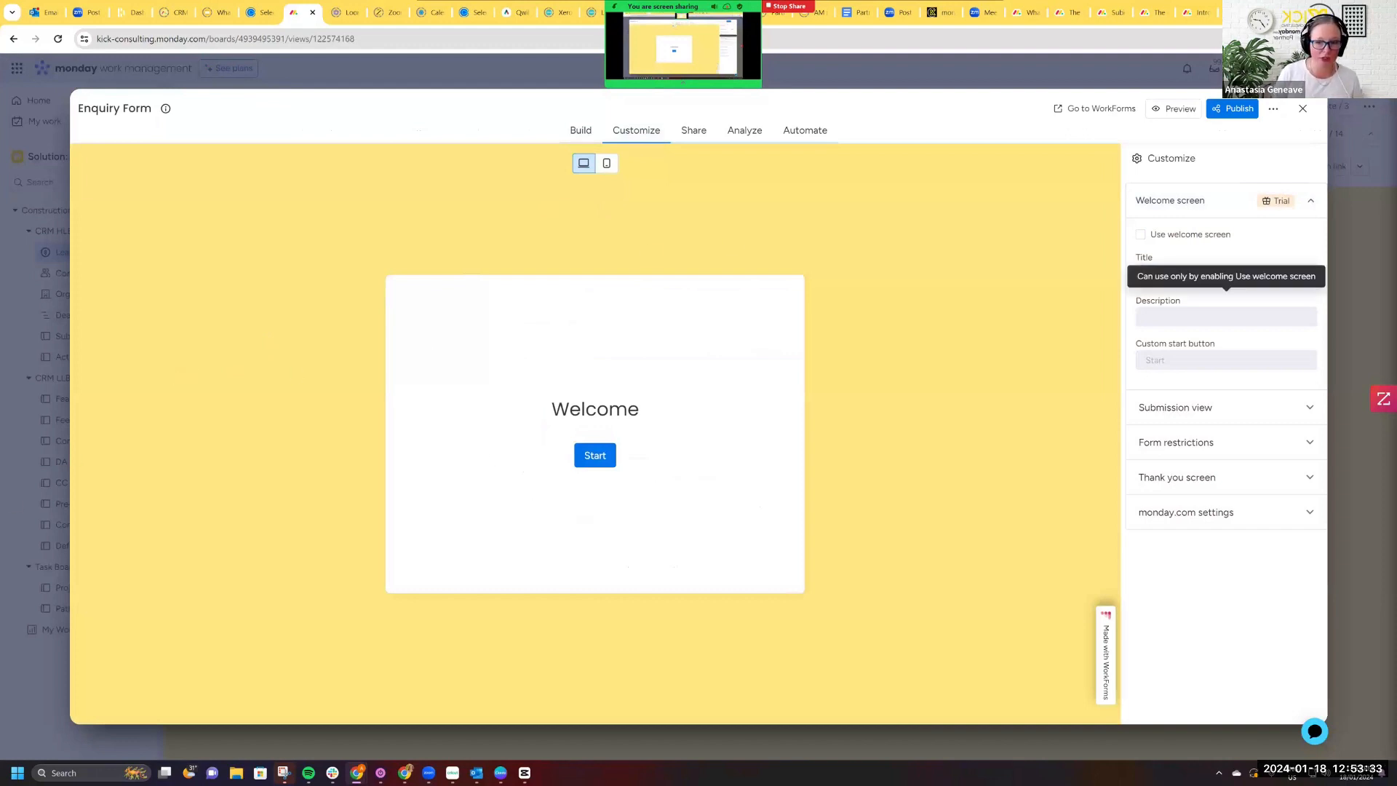
pyautogui.click(1140, 234)
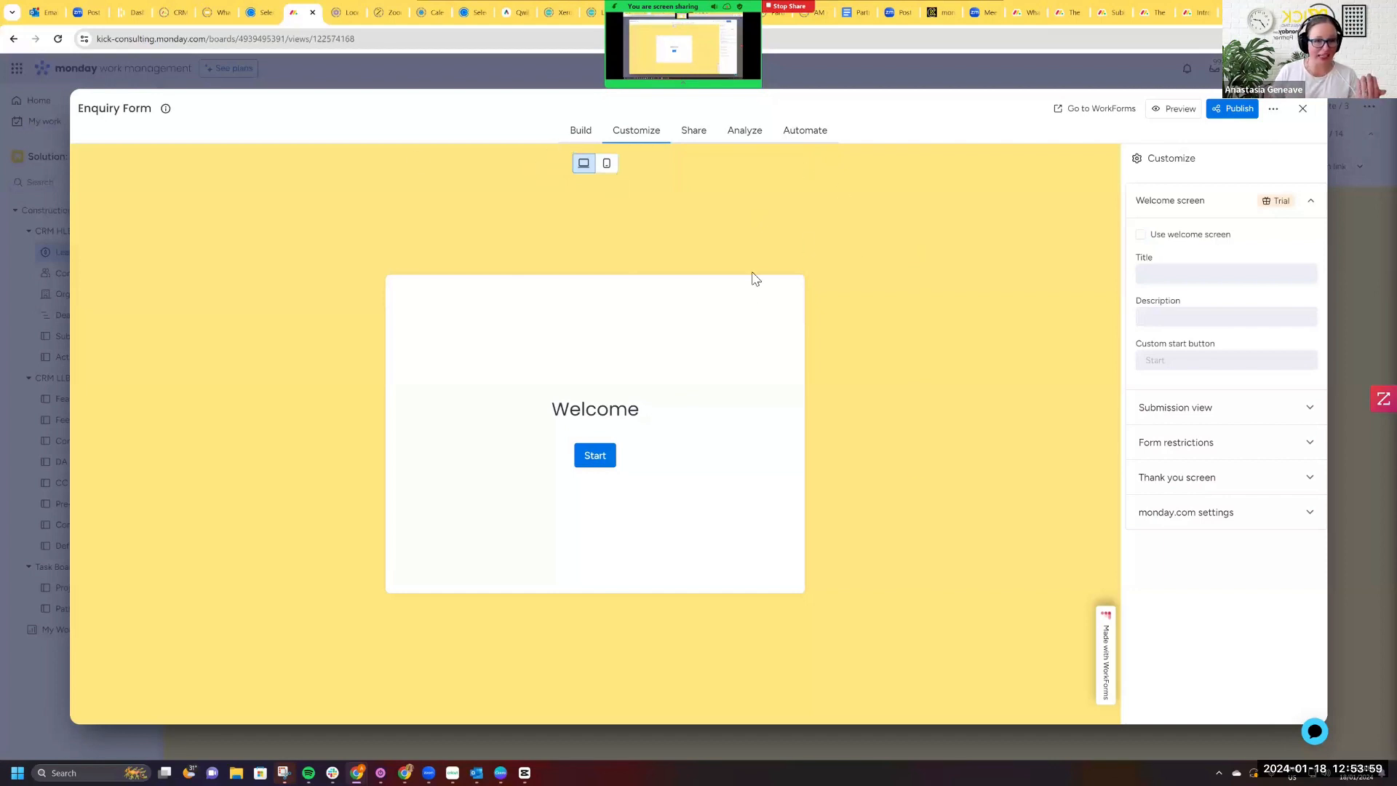
pyautogui.click(580, 132)
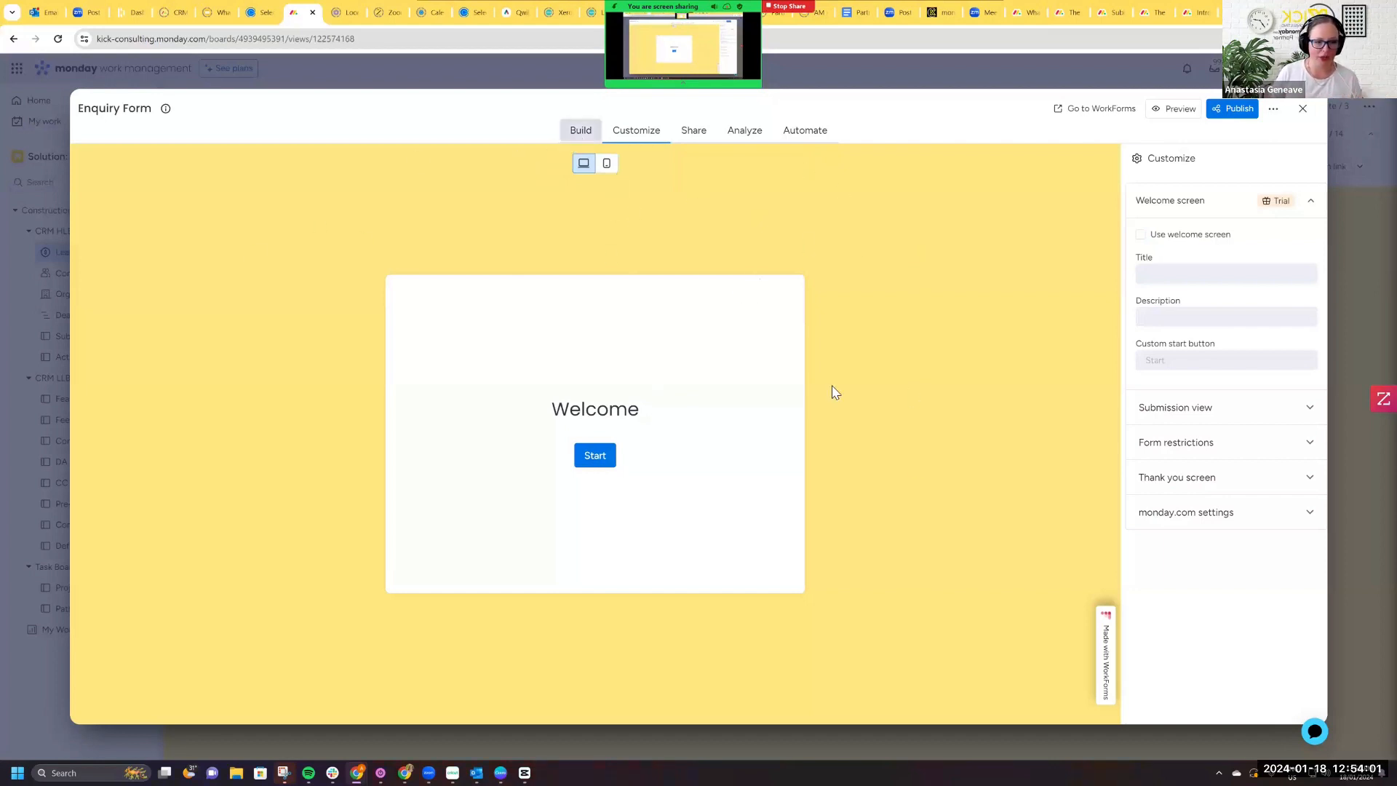
pyautogui.press('Escape')
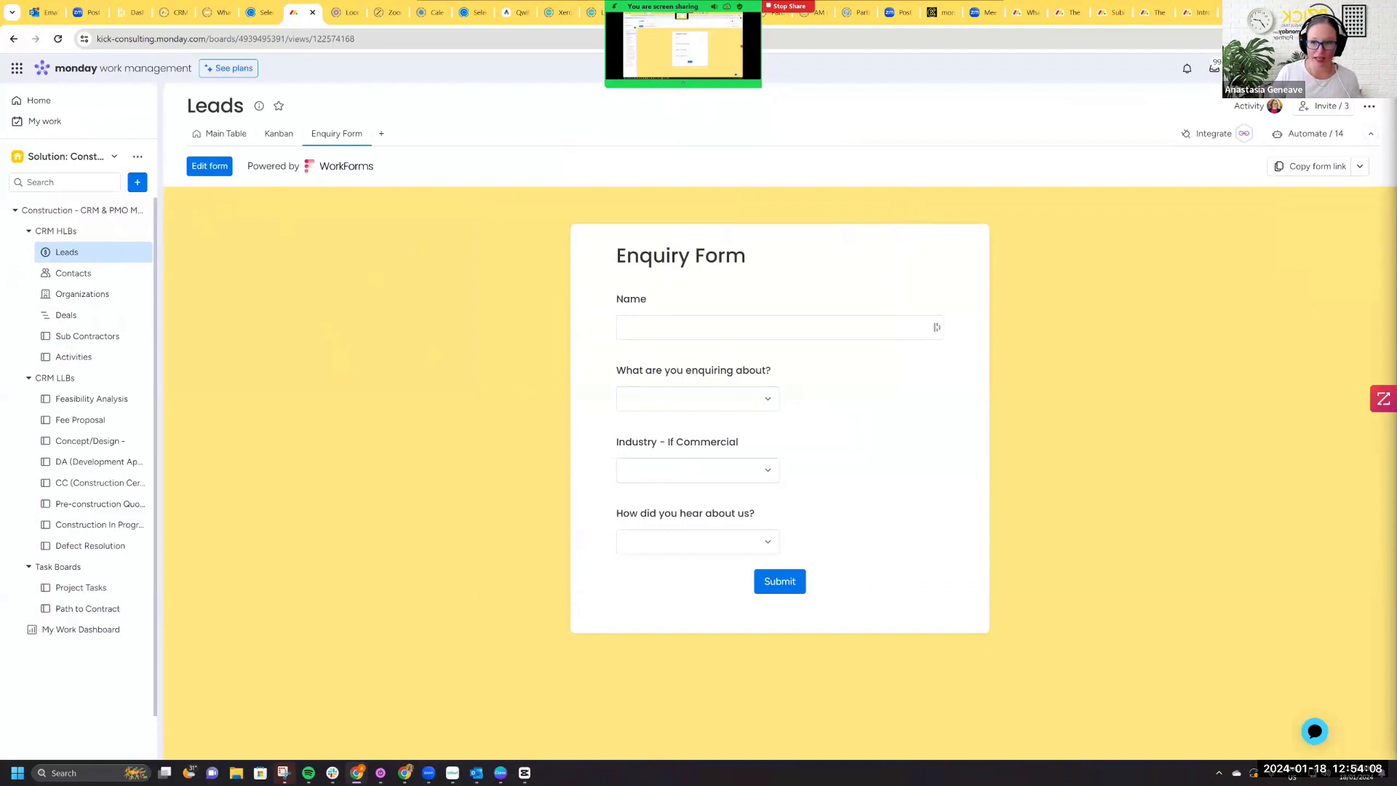
# Step: Open the run history of the Leads board's automations and expand the details of the most recent run
pyautogui.click(1309, 133)
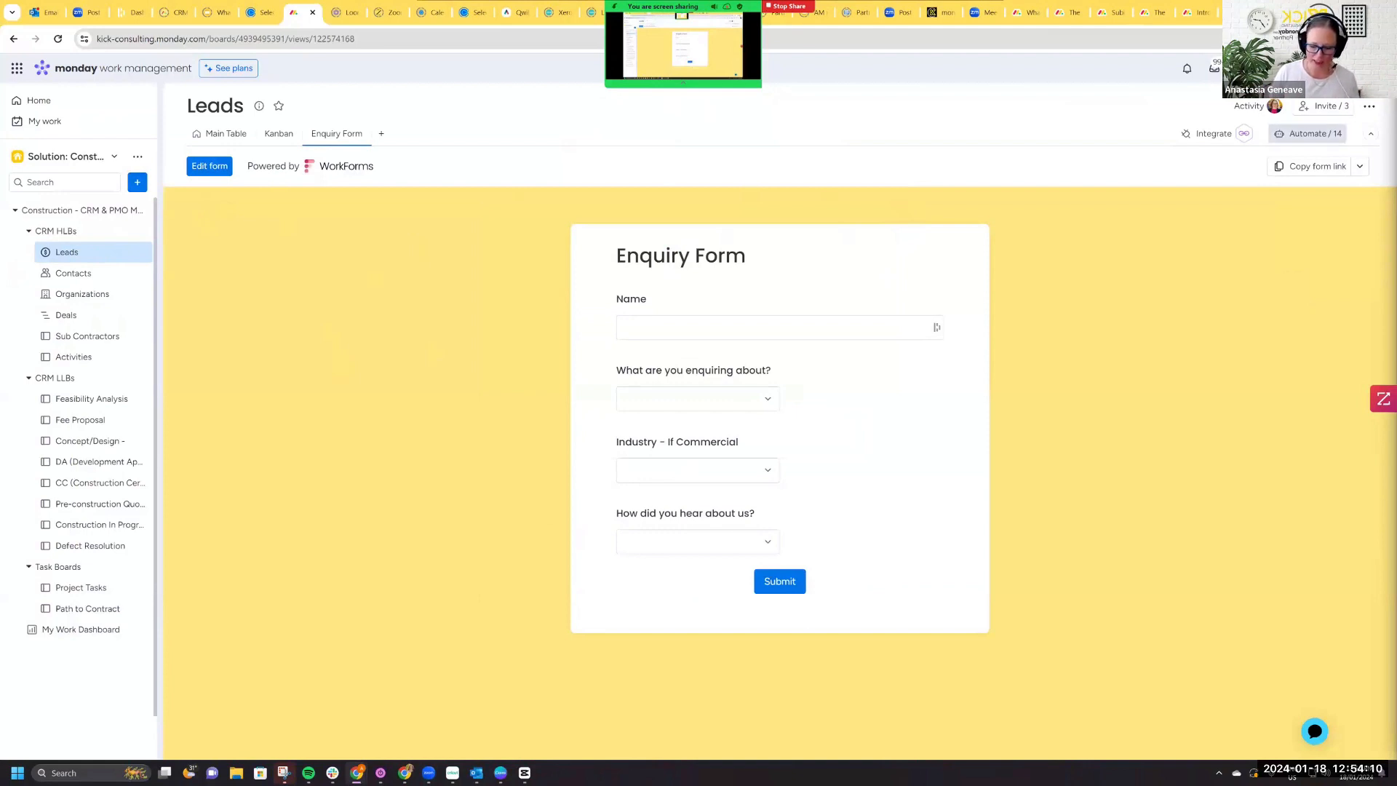
pyautogui.click(757, 92)
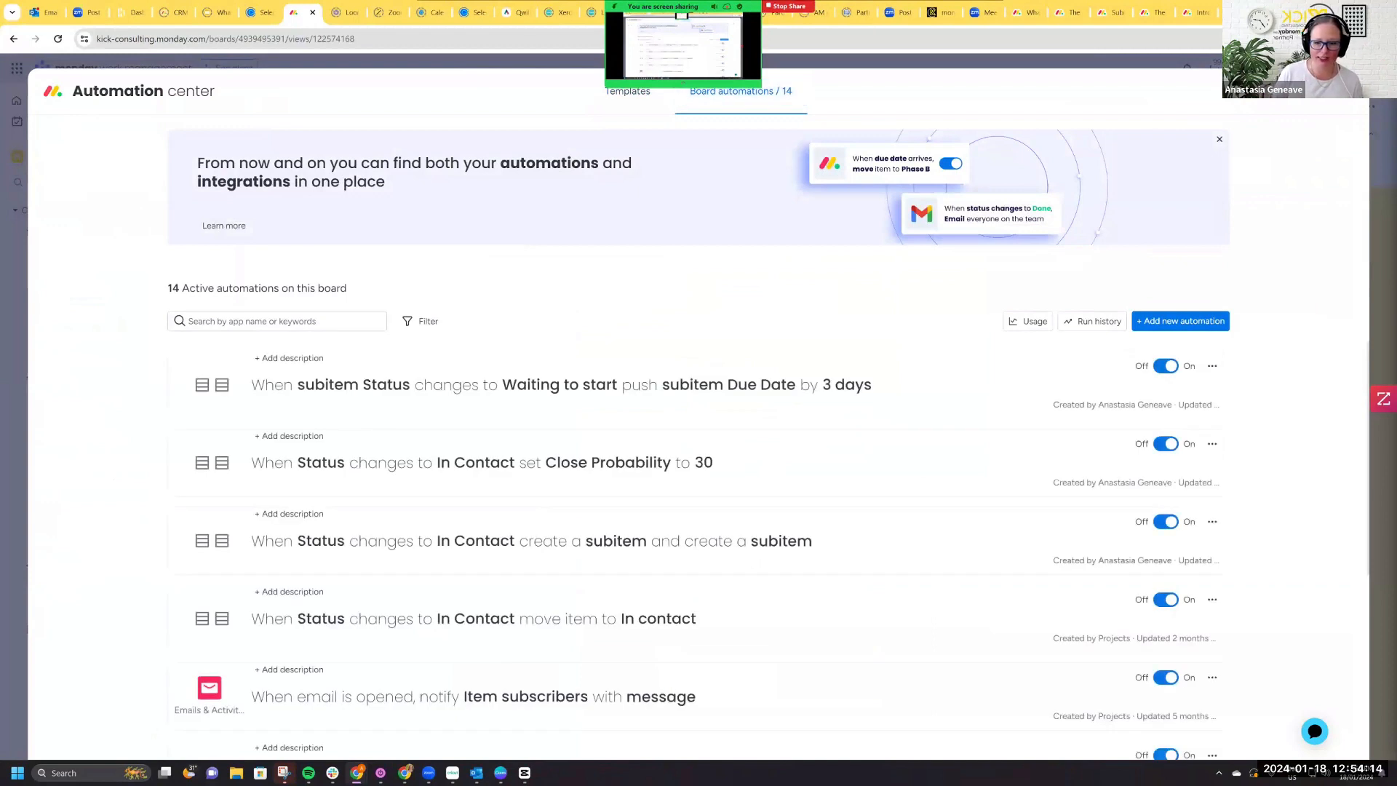
pyautogui.click(1095, 321)
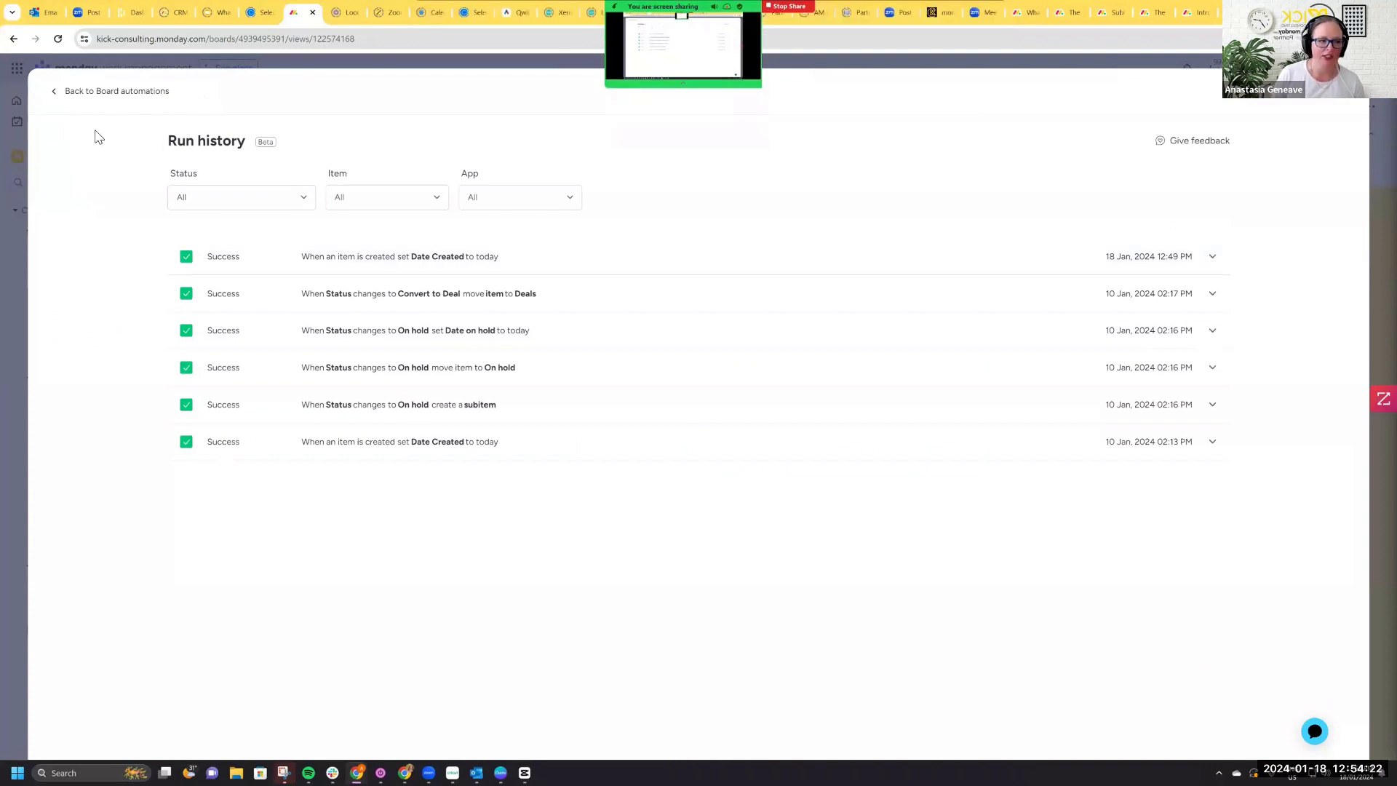
pyautogui.click(522, 272)
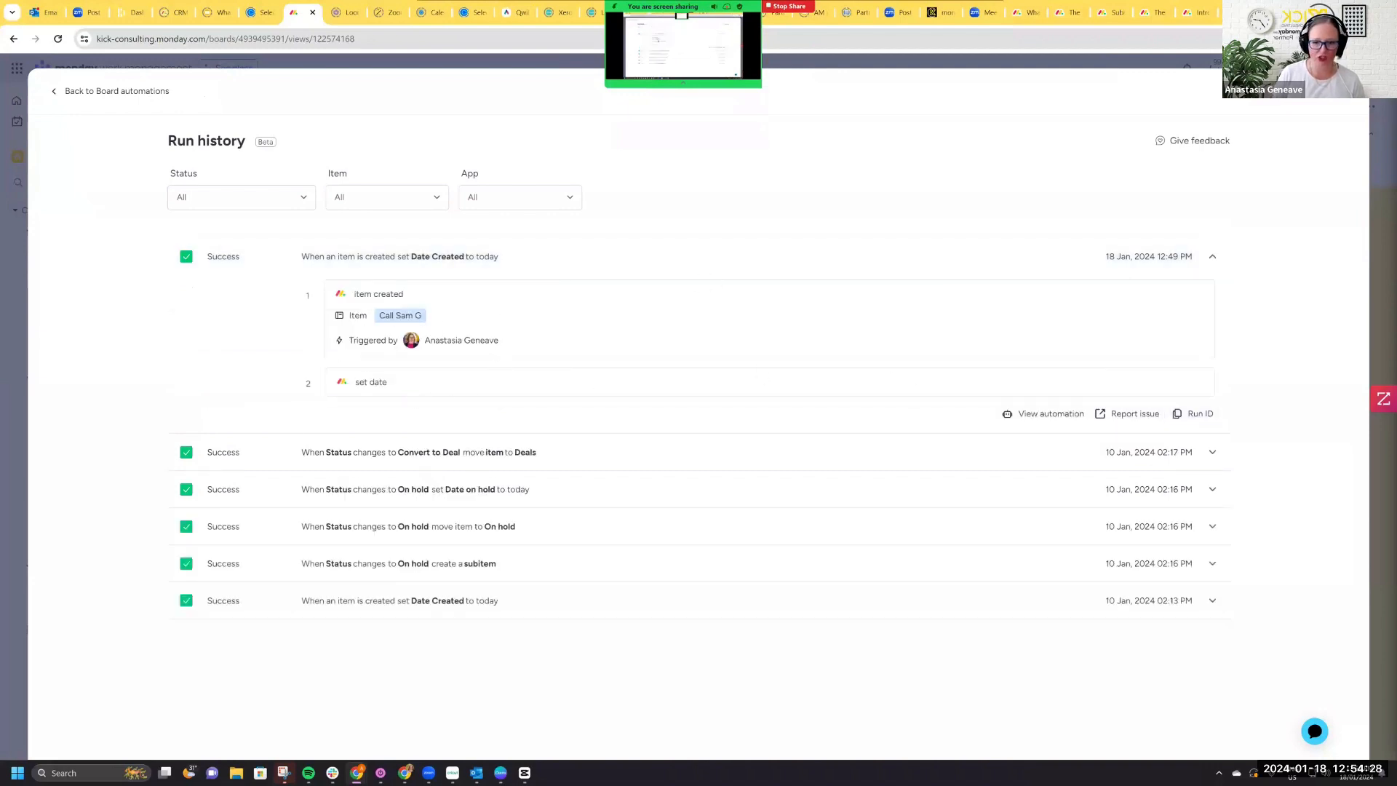
pyautogui.moveTo(1191, 414)
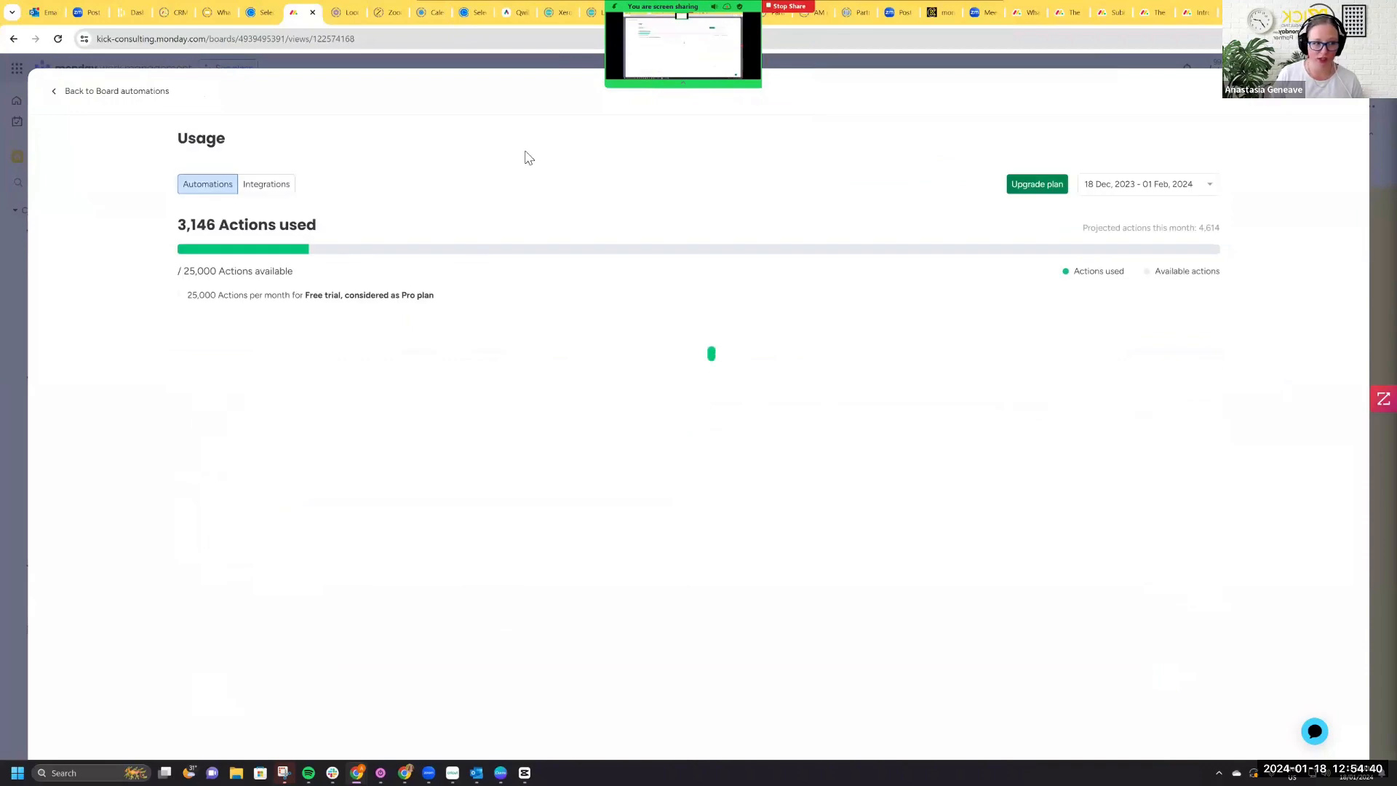
# Step: Examine the automation usage charts and return to the board automations list
pyautogui.scroll(-3, 693, 436)
pyautogui.scroll(3, 694, 437)
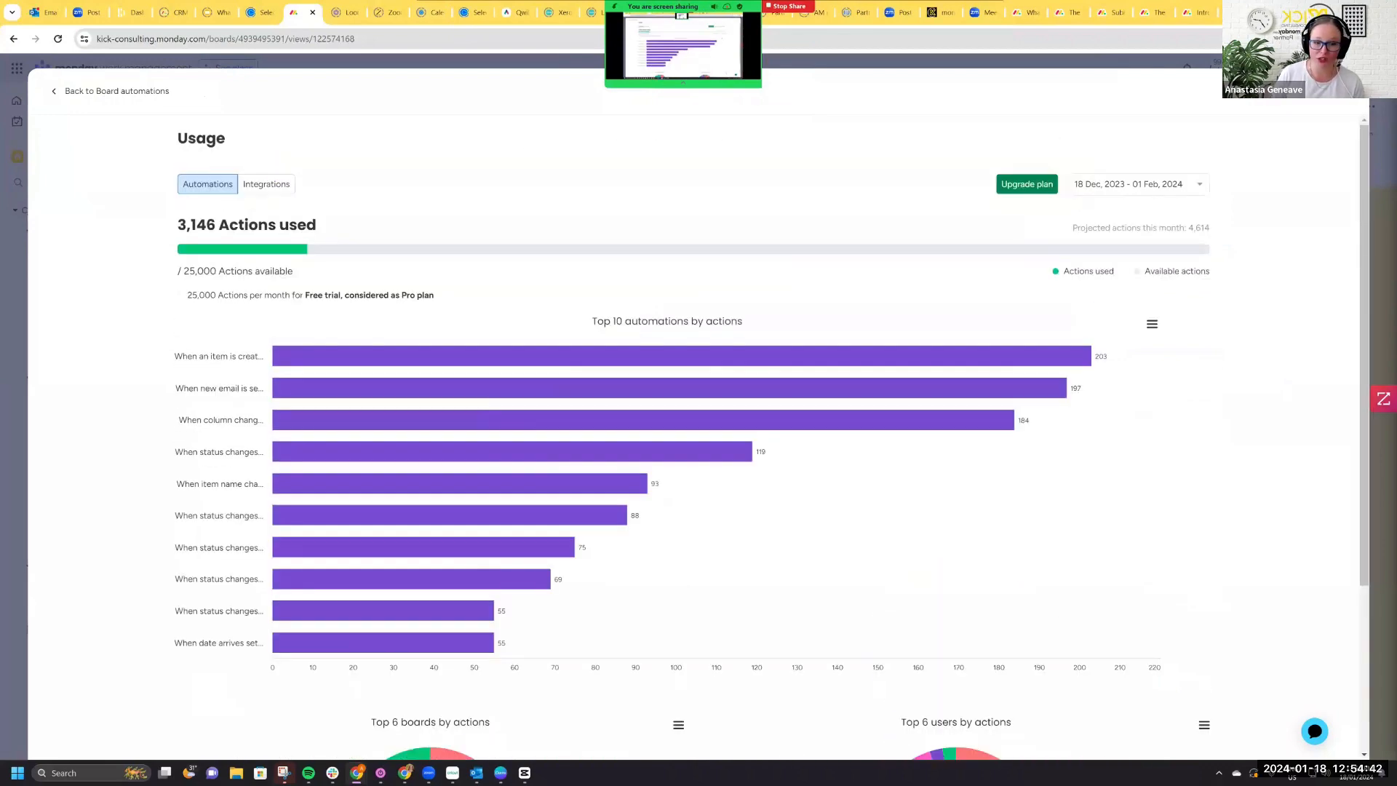
pyautogui.scroll(-3, 693, 436)
pyautogui.scroll(3, 694, 437)
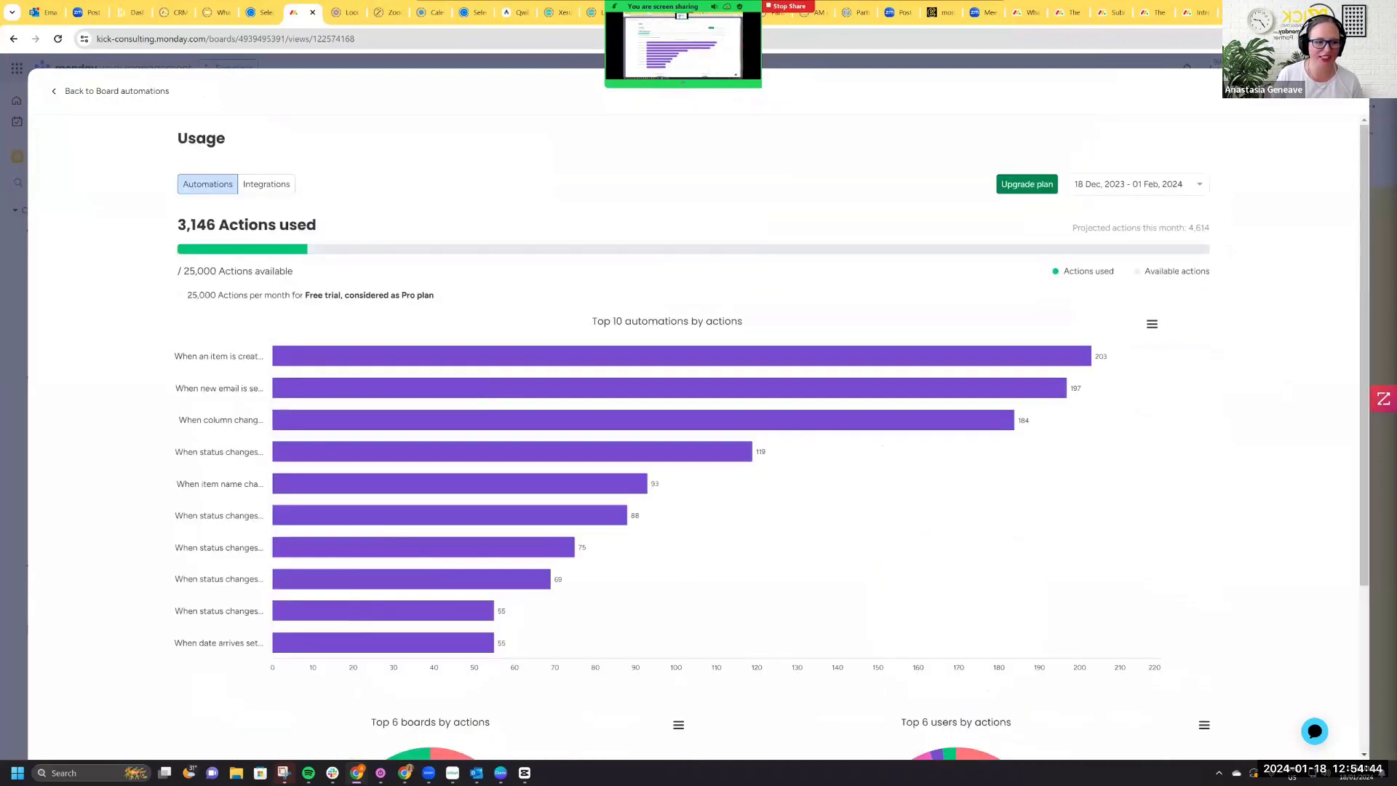
pyautogui.click(136, 93)
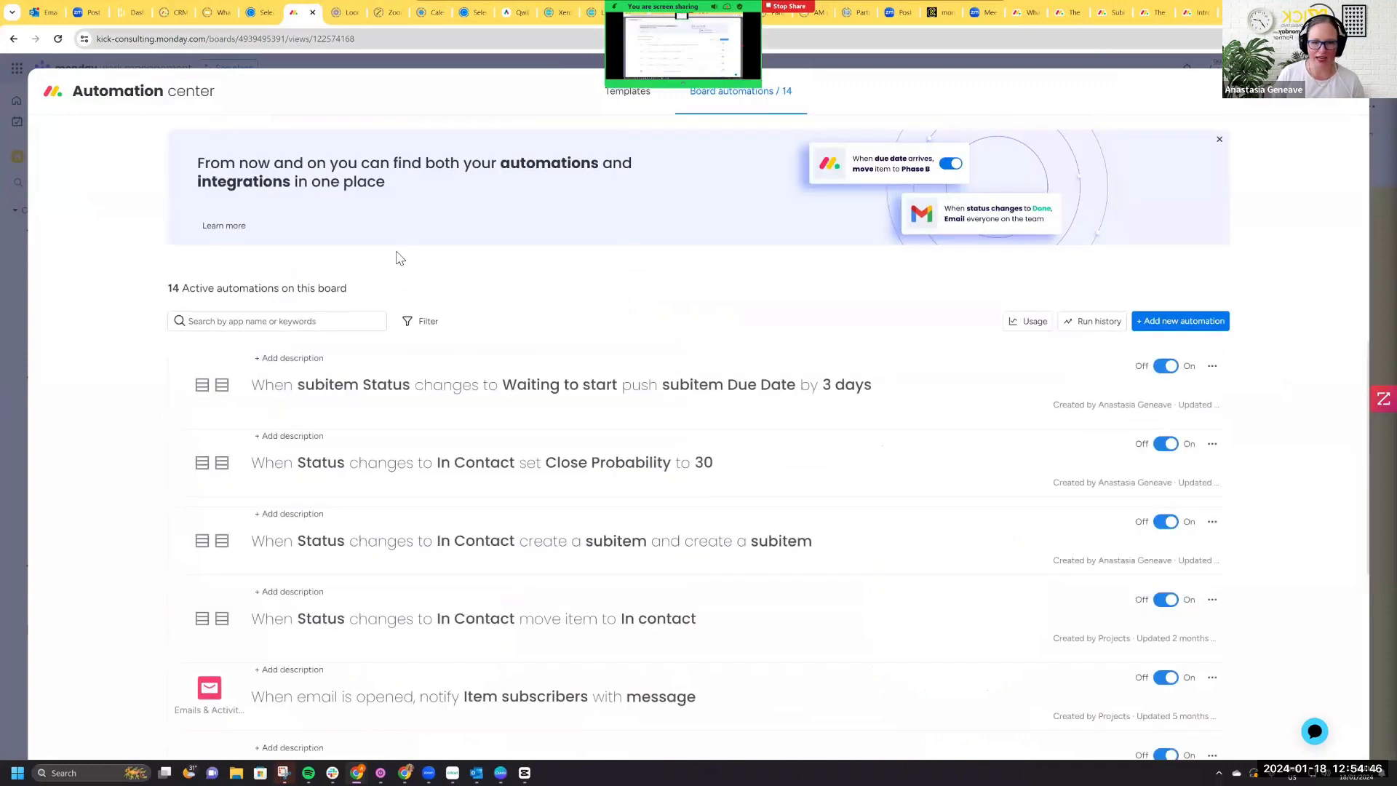
# Step: Look through the Leads board's active automations and run history, and close the Automation center
pyautogui.scroll(-5, 381, 489)
pyautogui.scroll(5, 380, 489)
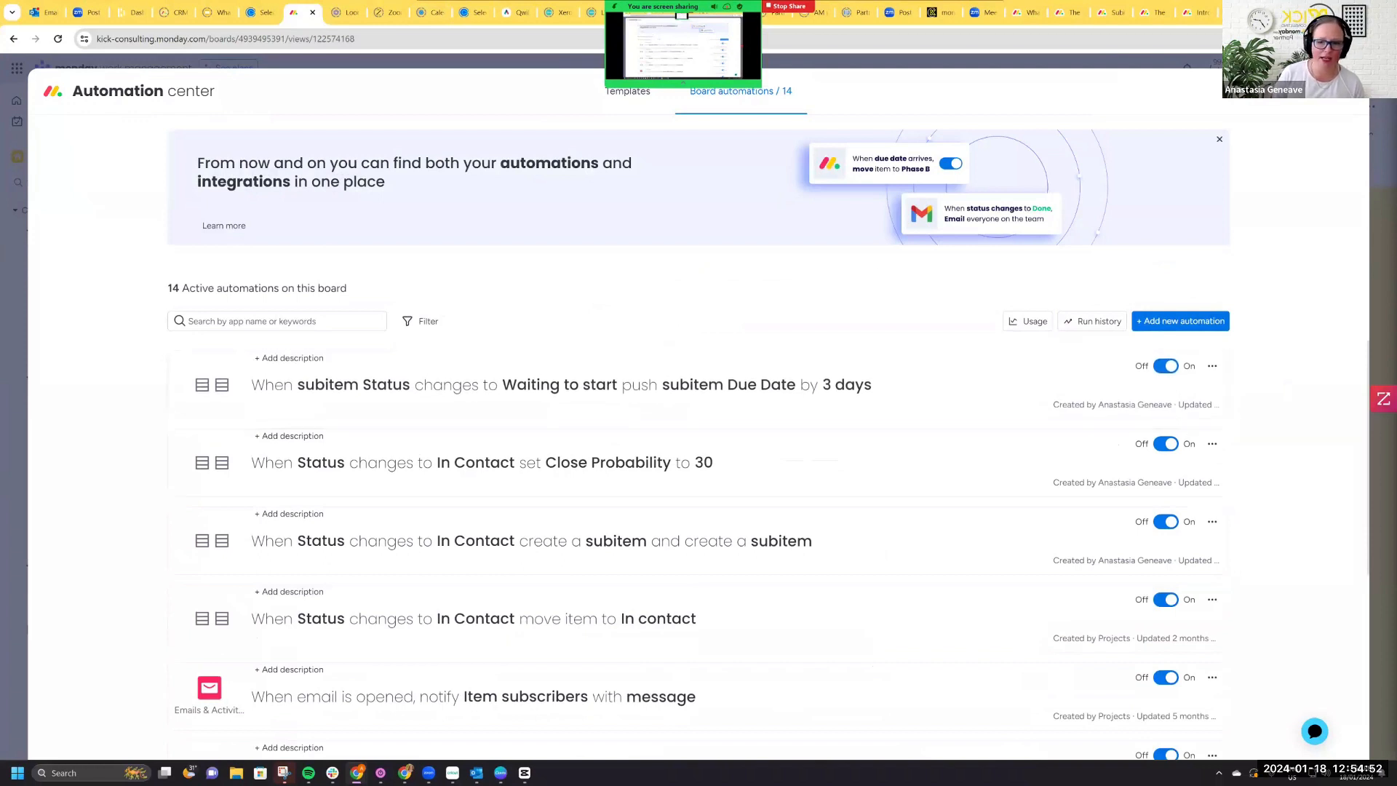
pyautogui.click(1093, 320)
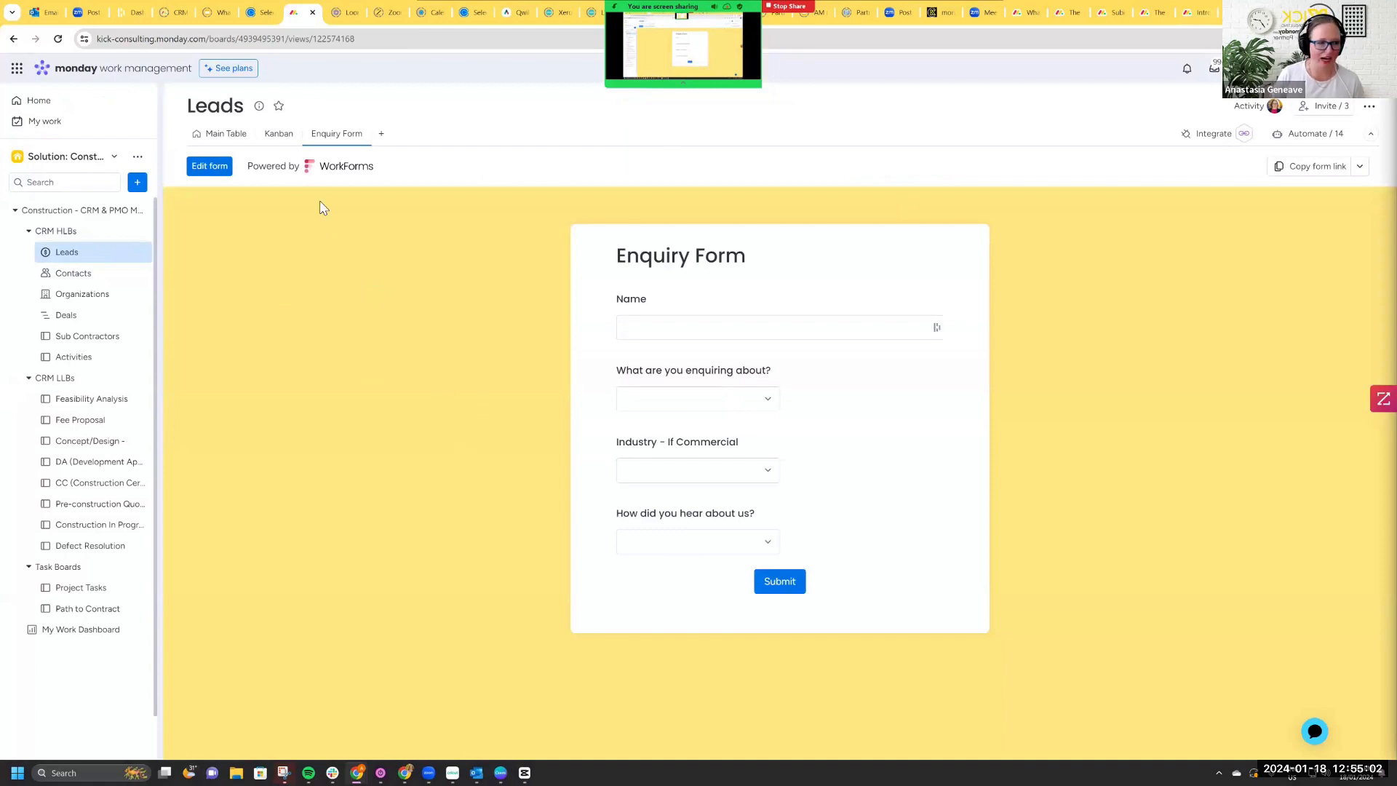
# Step: Revisit My Work, and show the advanced filters on the Leads board's Main Table without applying any
pyautogui.click(45, 121)
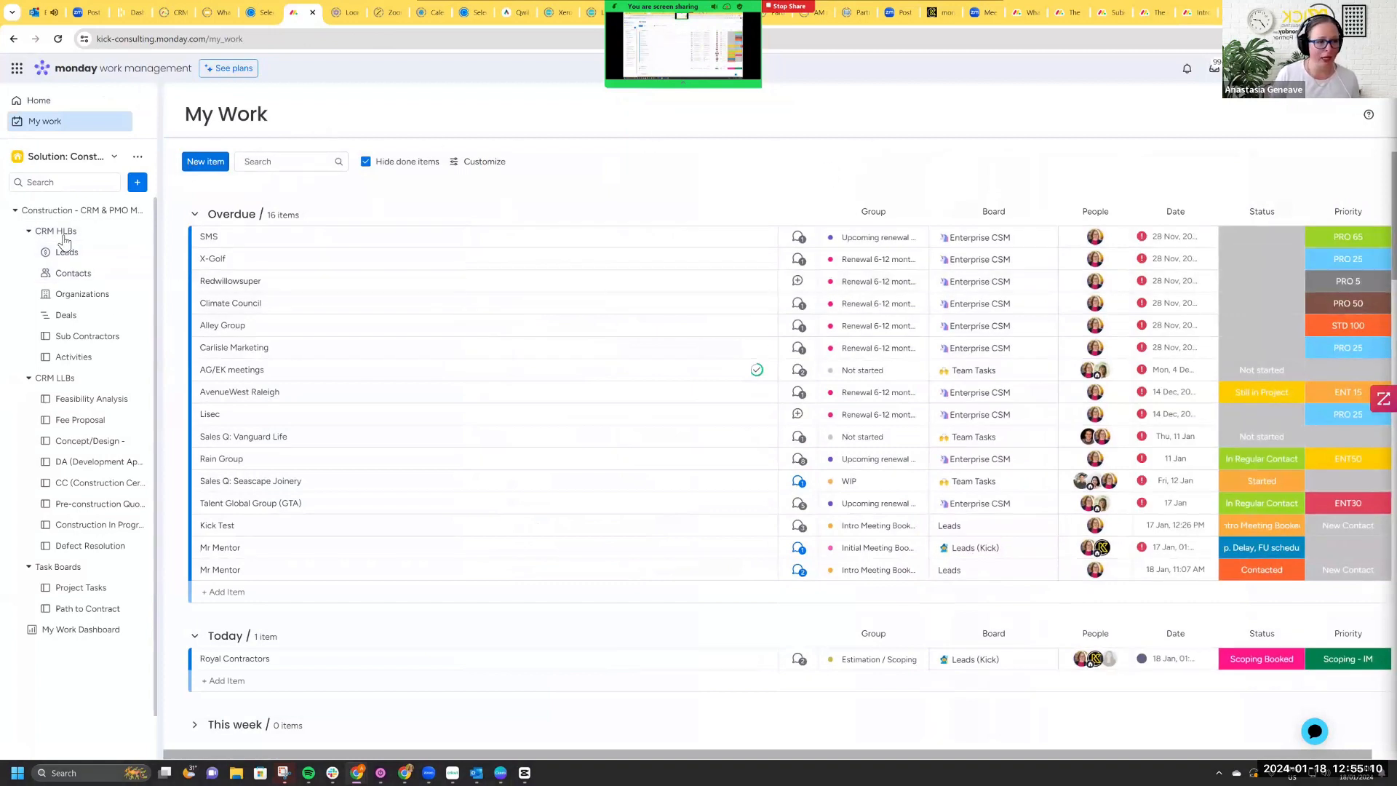
pyautogui.click(71, 252)
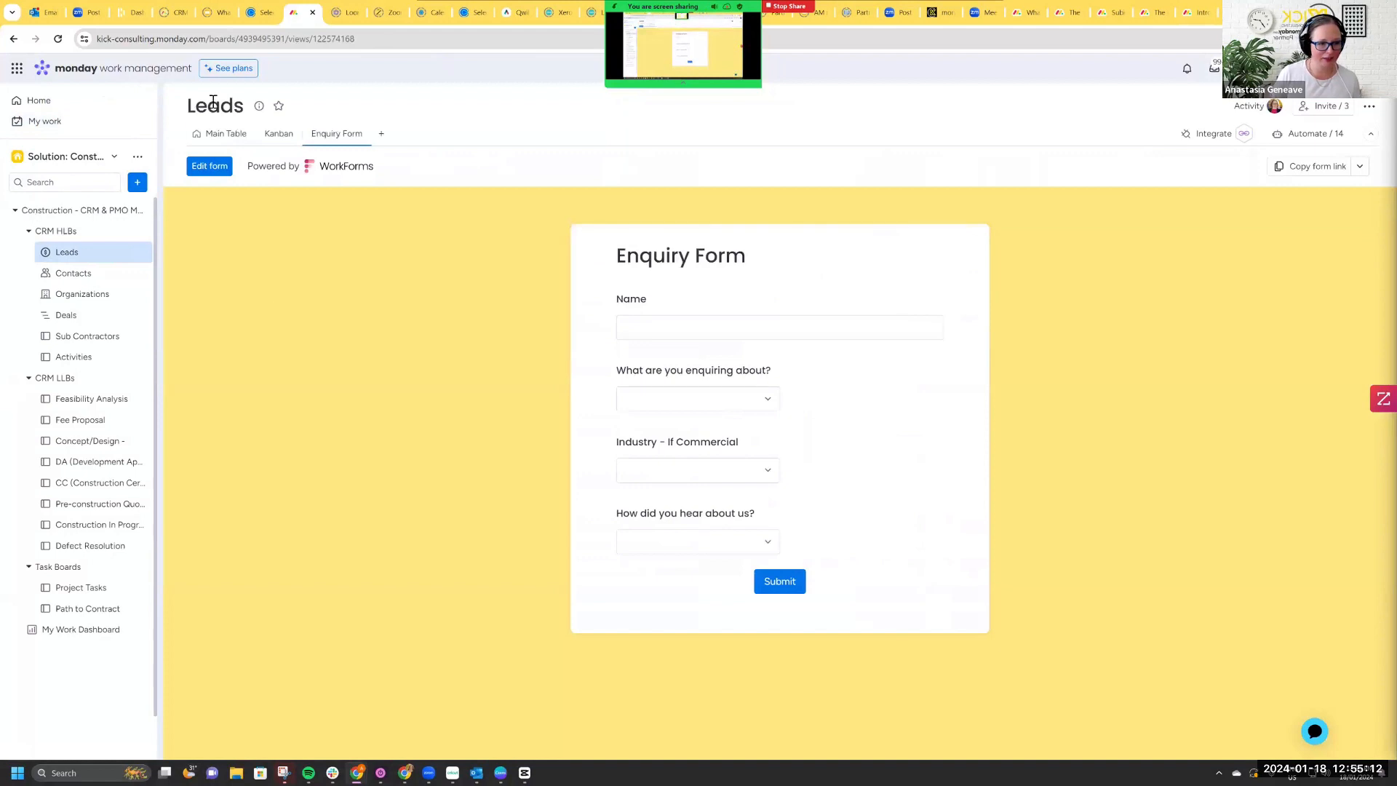
pyautogui.click(222, 133)
pyautogui.click(486, 166)
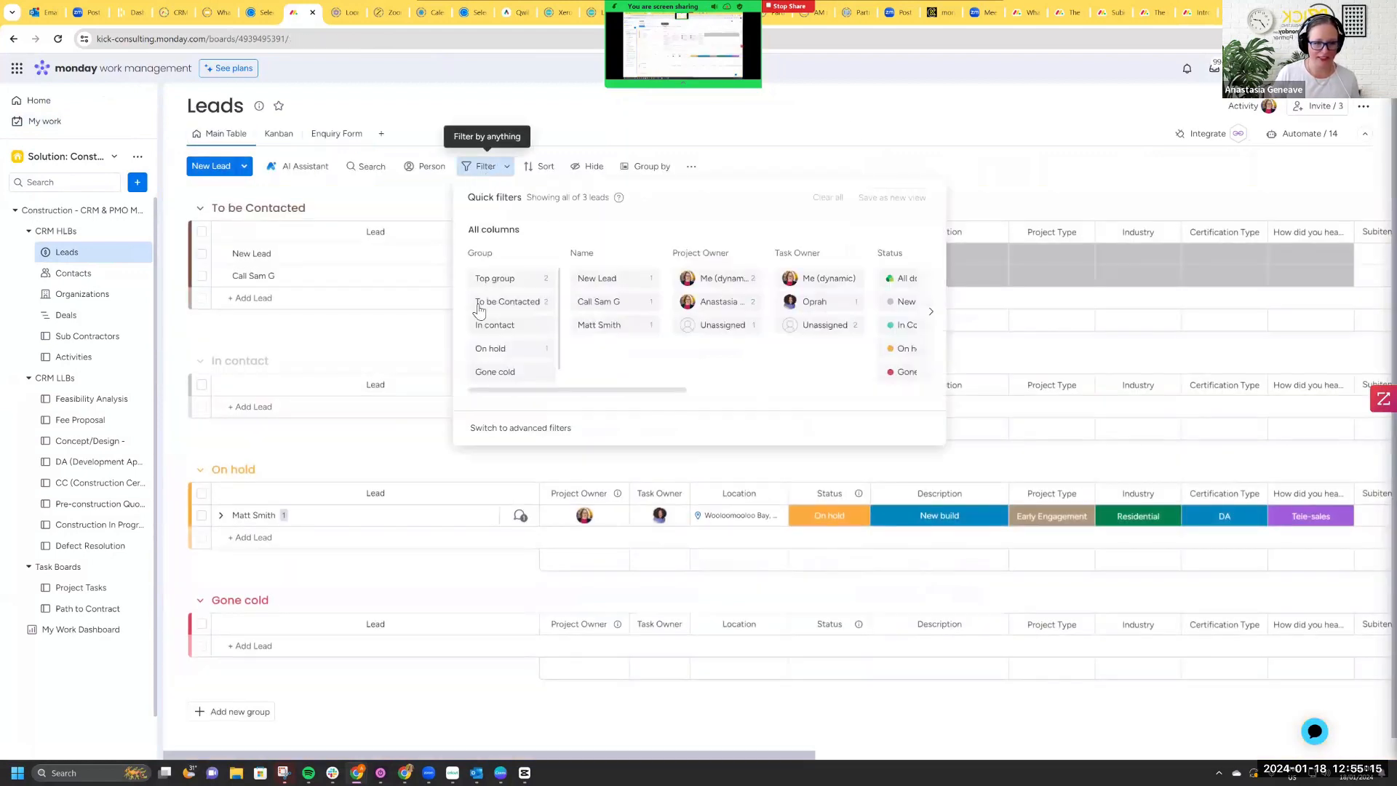
pyautogui.click(509, 428)
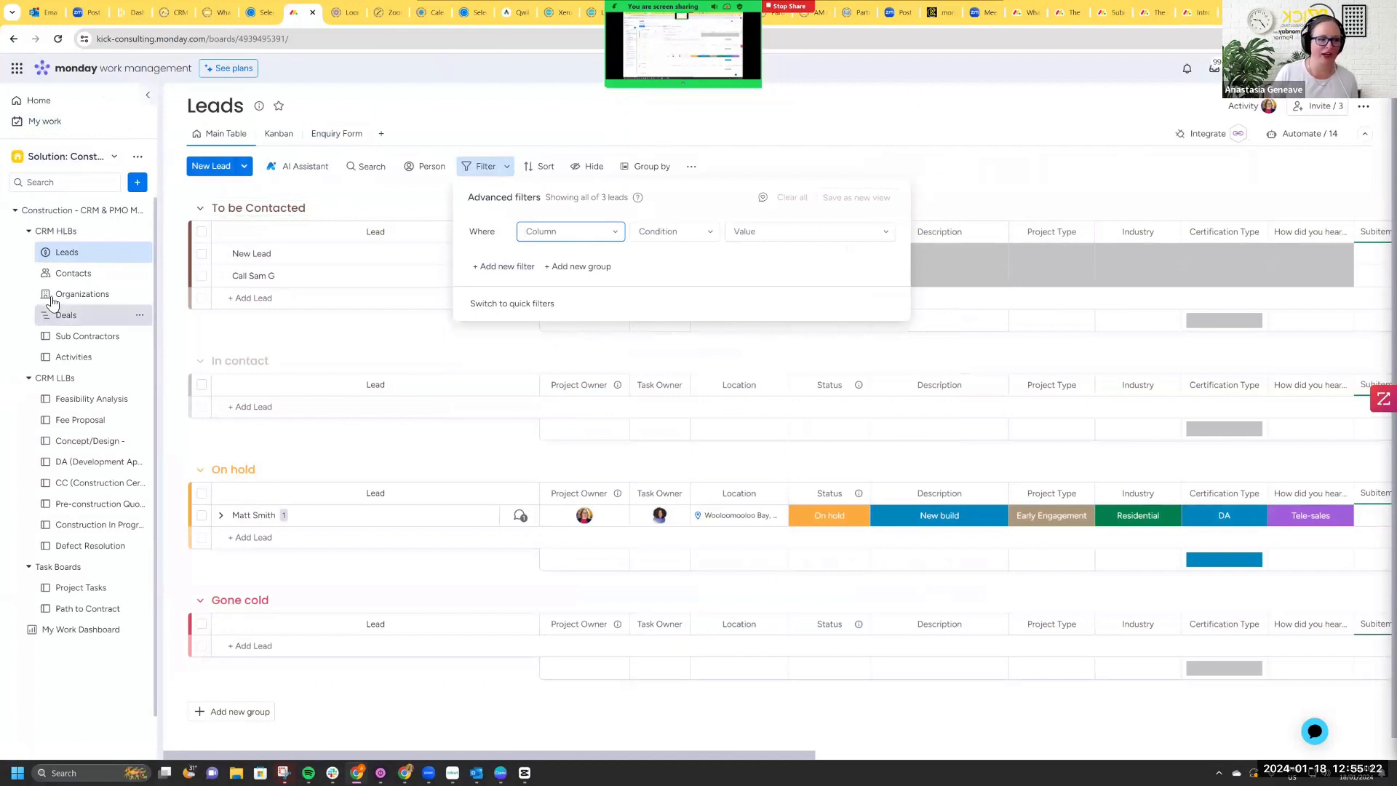
# Step: Open the Deals board's Planning view and show the expanded Workload widget's Effort and Capacity settings
pyautogui.click(64, 315)
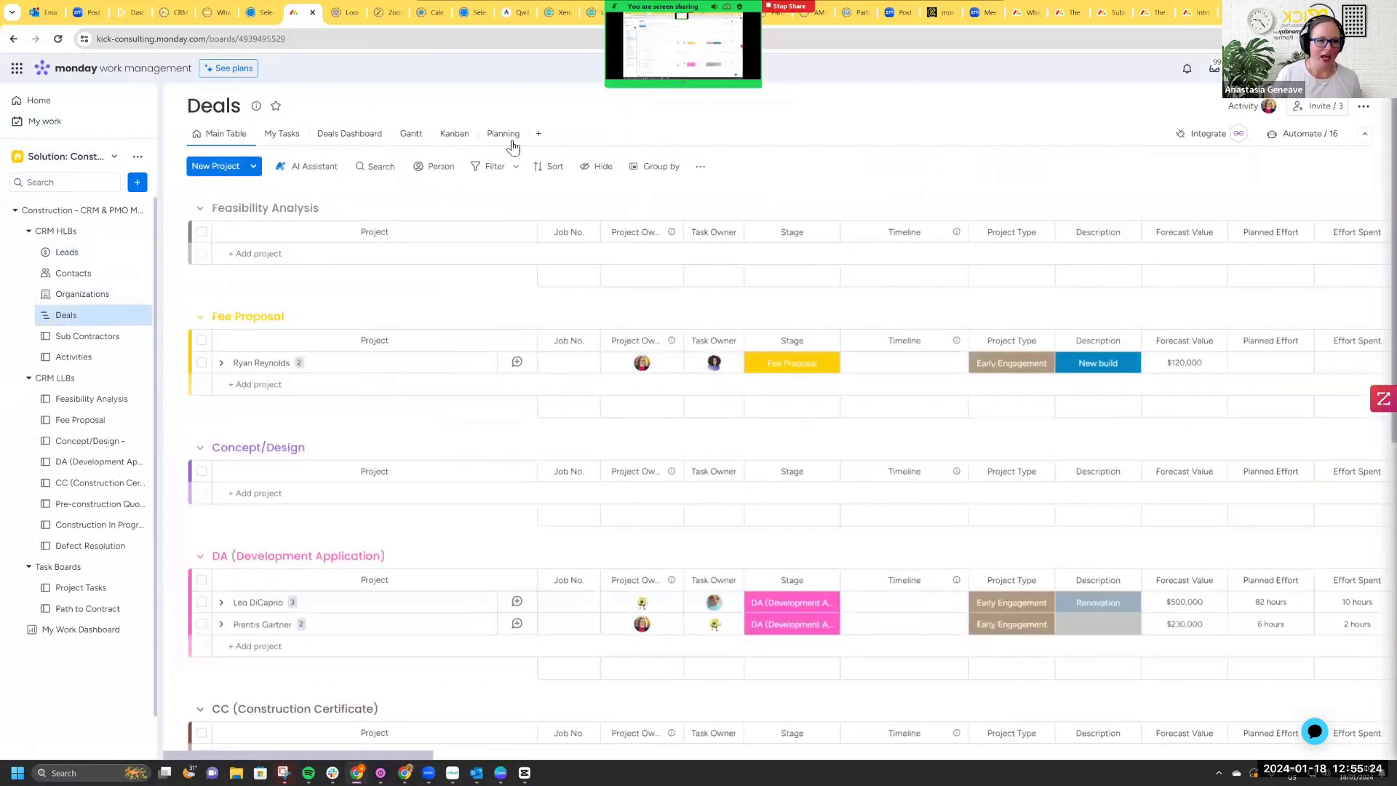
pyautogui.click(505, 134)
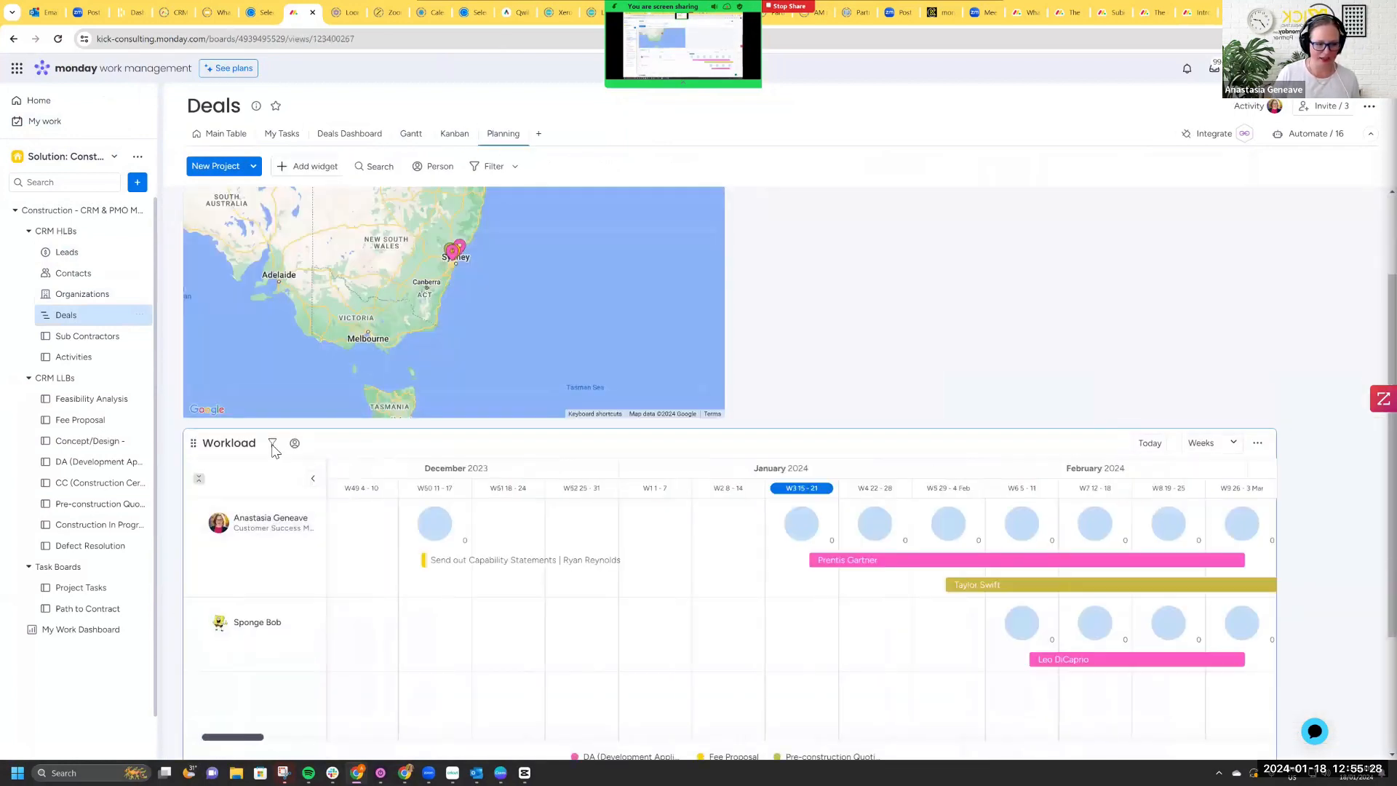
pyautogui.click(272, 444)
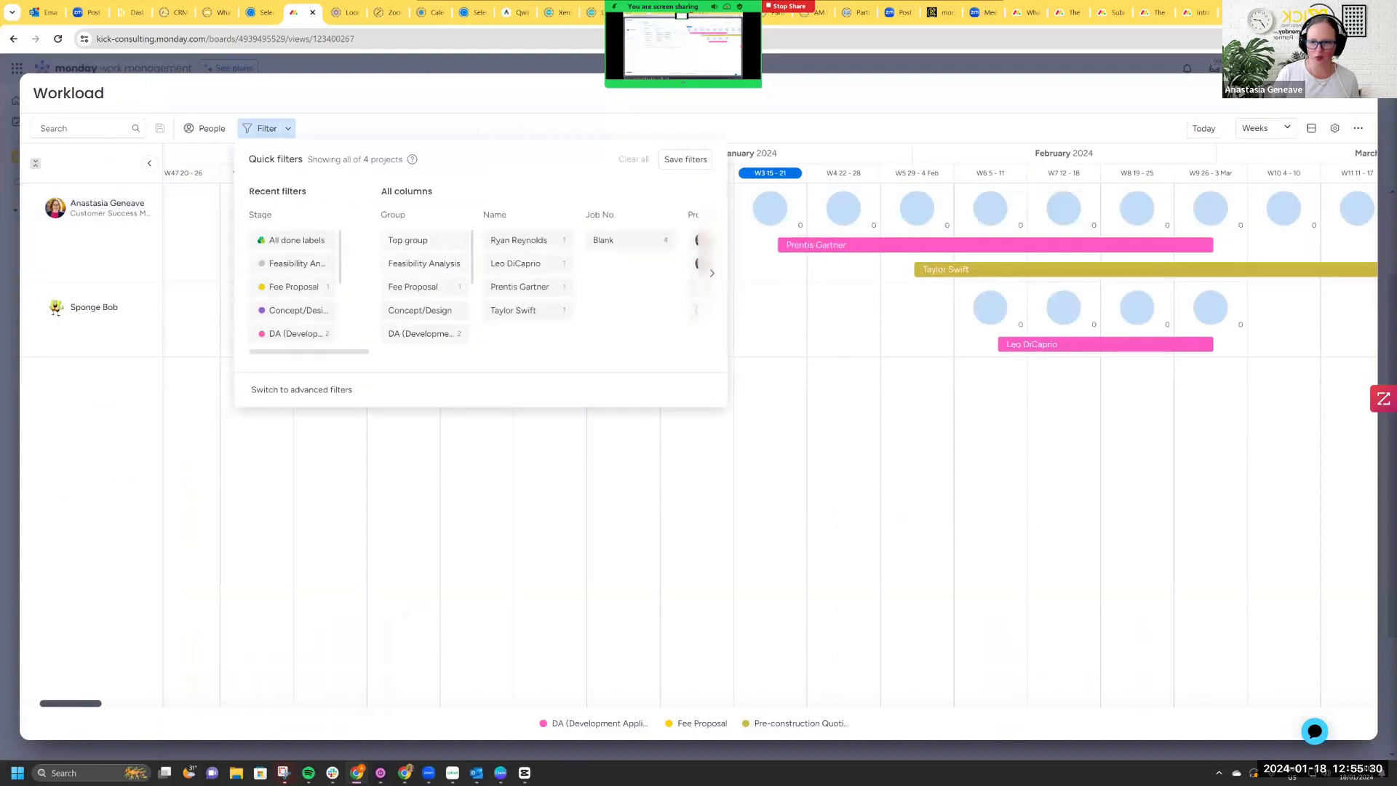
pyautogui.click(1335, 128)
pyautogui.click(1249, 379)
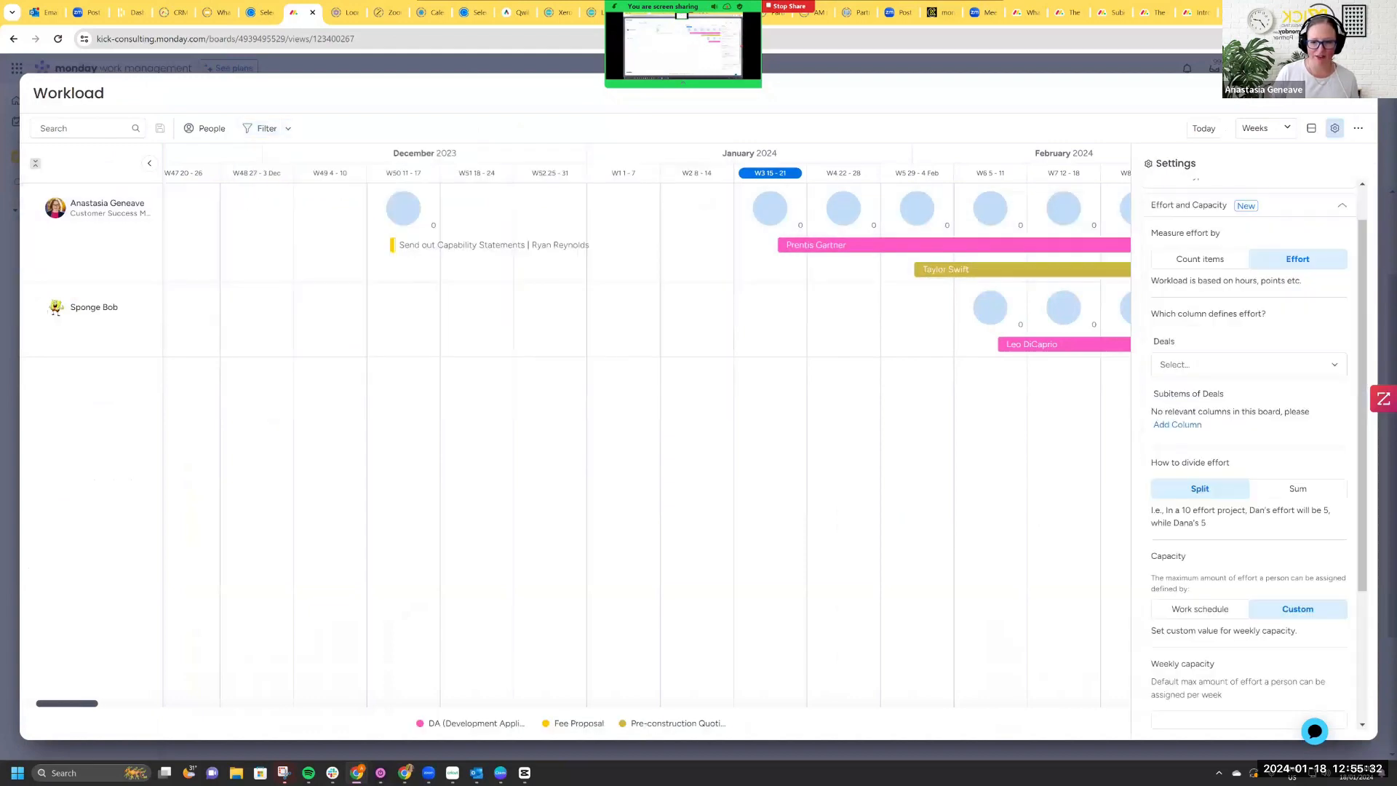
# Step: Examine the Workload widget's effort, division and capacity options, and close the expanded widget
pyautogui.scroll(-3, 1248, 451)
pyautogui.scroll(3, 1249, 451)
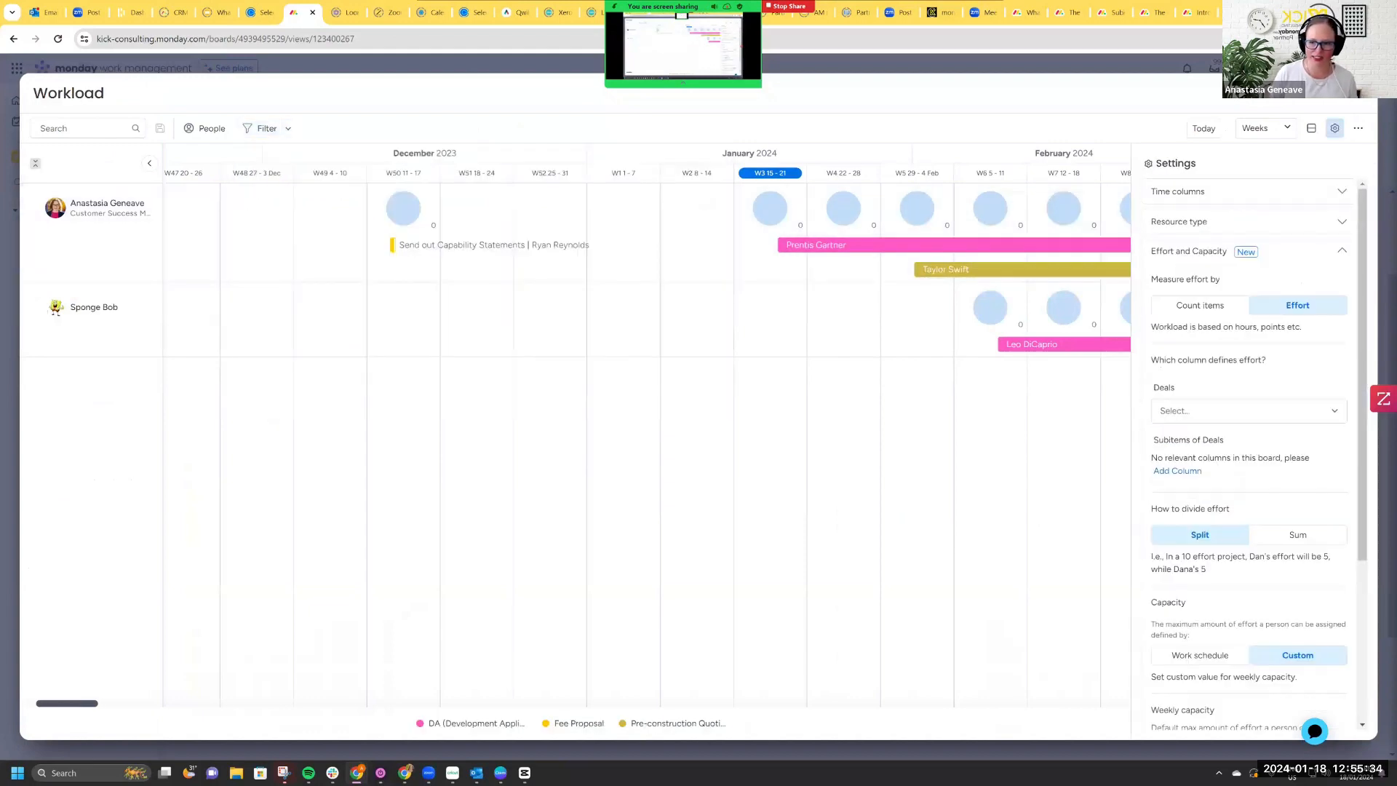
pyautogui.scroll(-2, 1249, 451)
pyautogui.scroll(1, 1249, 451)
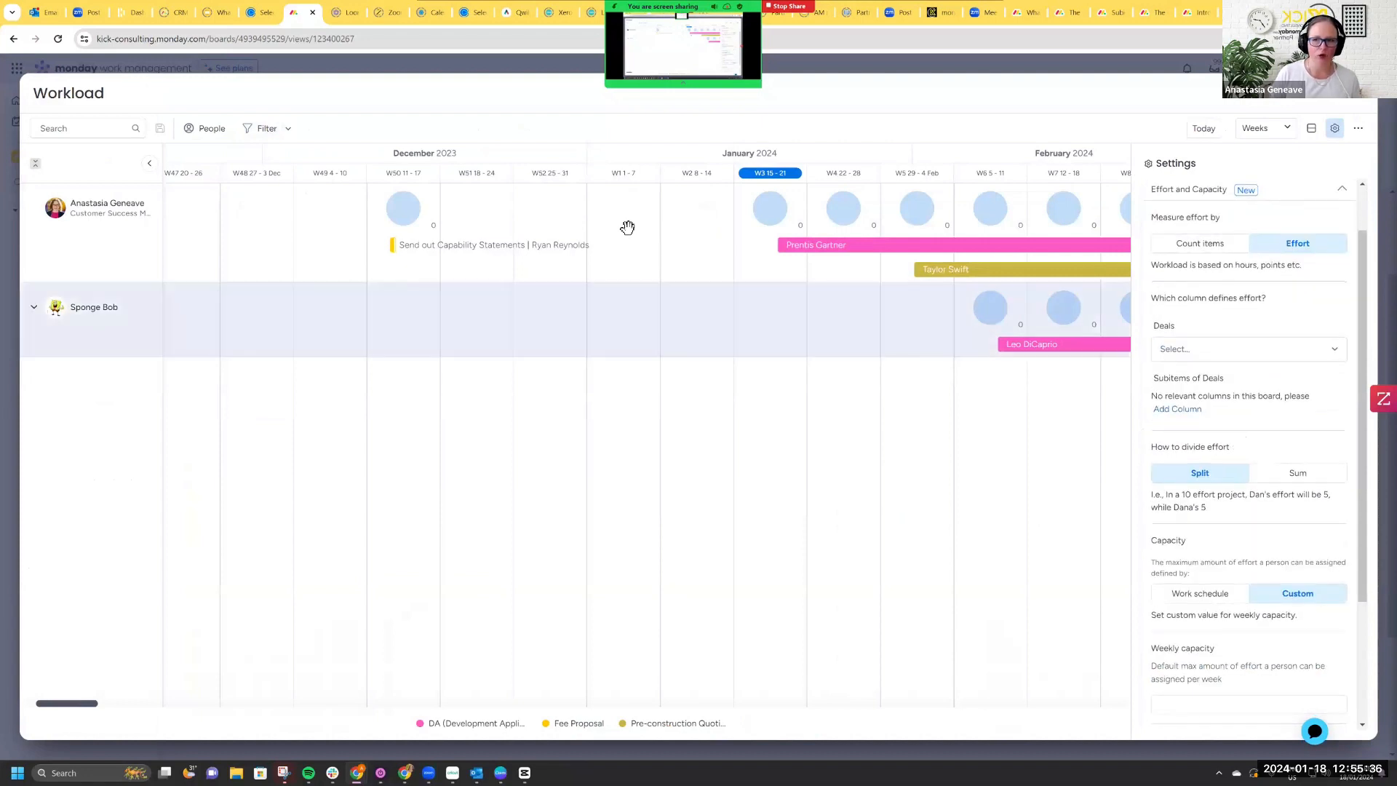
pyautogui.click(1358, 93)
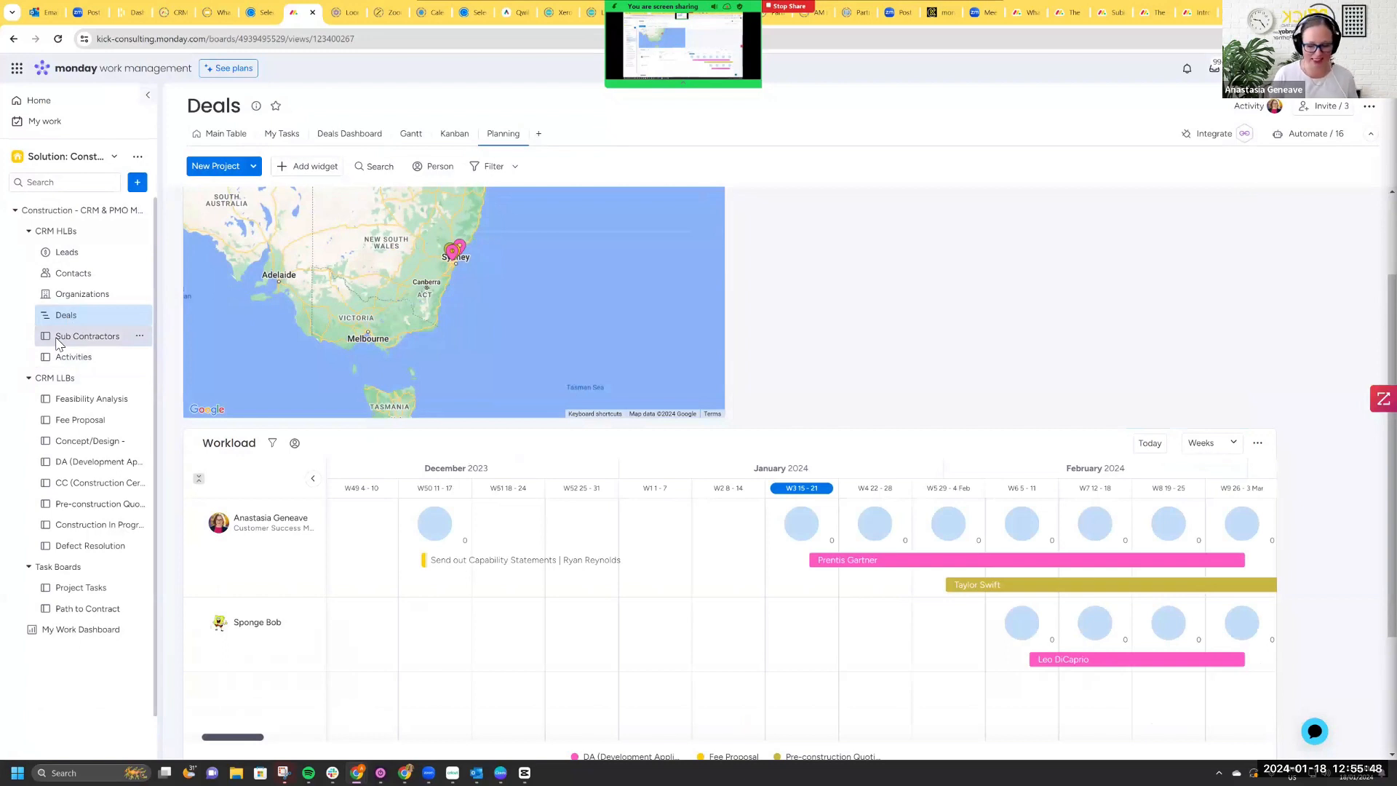
# Step: From the Leads board's Enquiry Form view, check the board automations' run history and close the Automation center
pyautogui.click(66, 252)
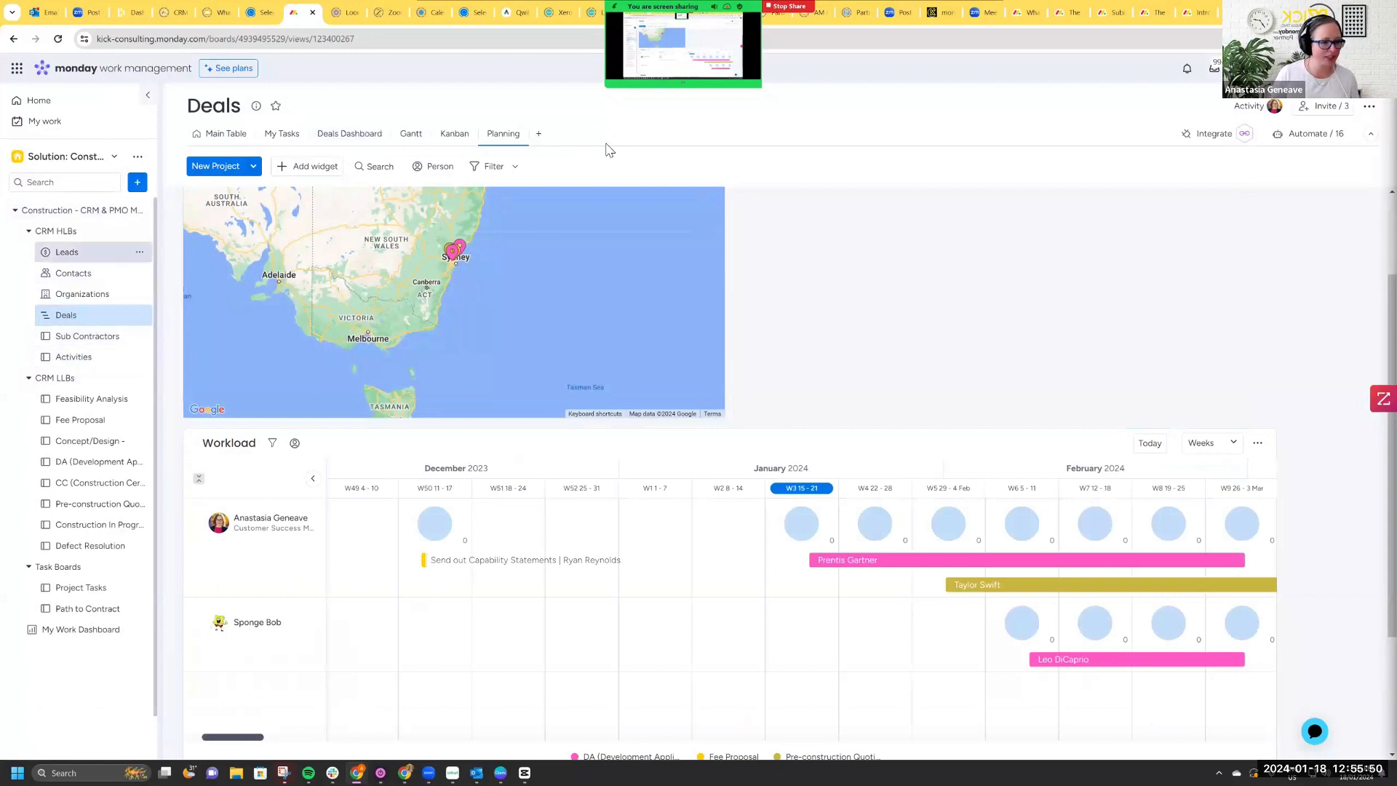
pyautogui.click(338, 134)
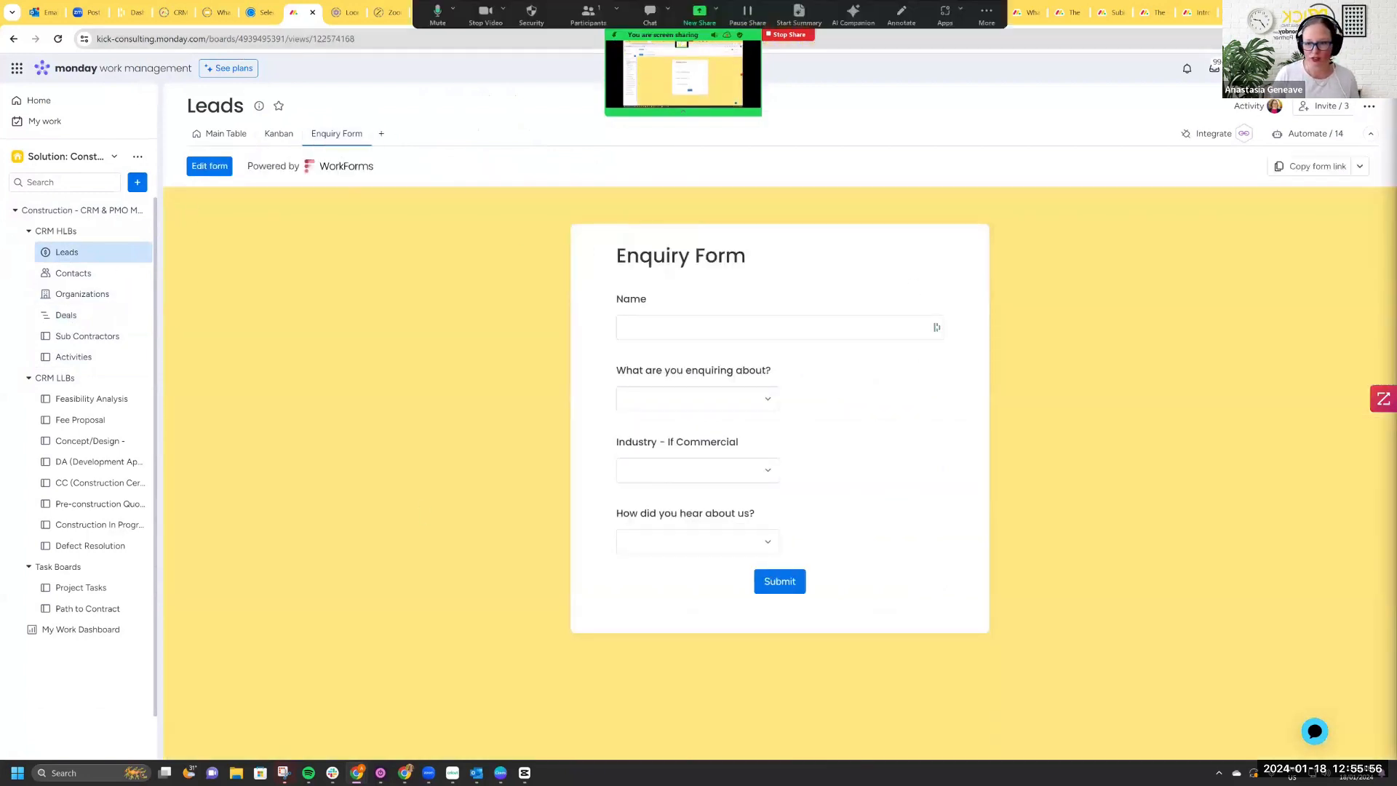
pyautogui.click(1308, 134)
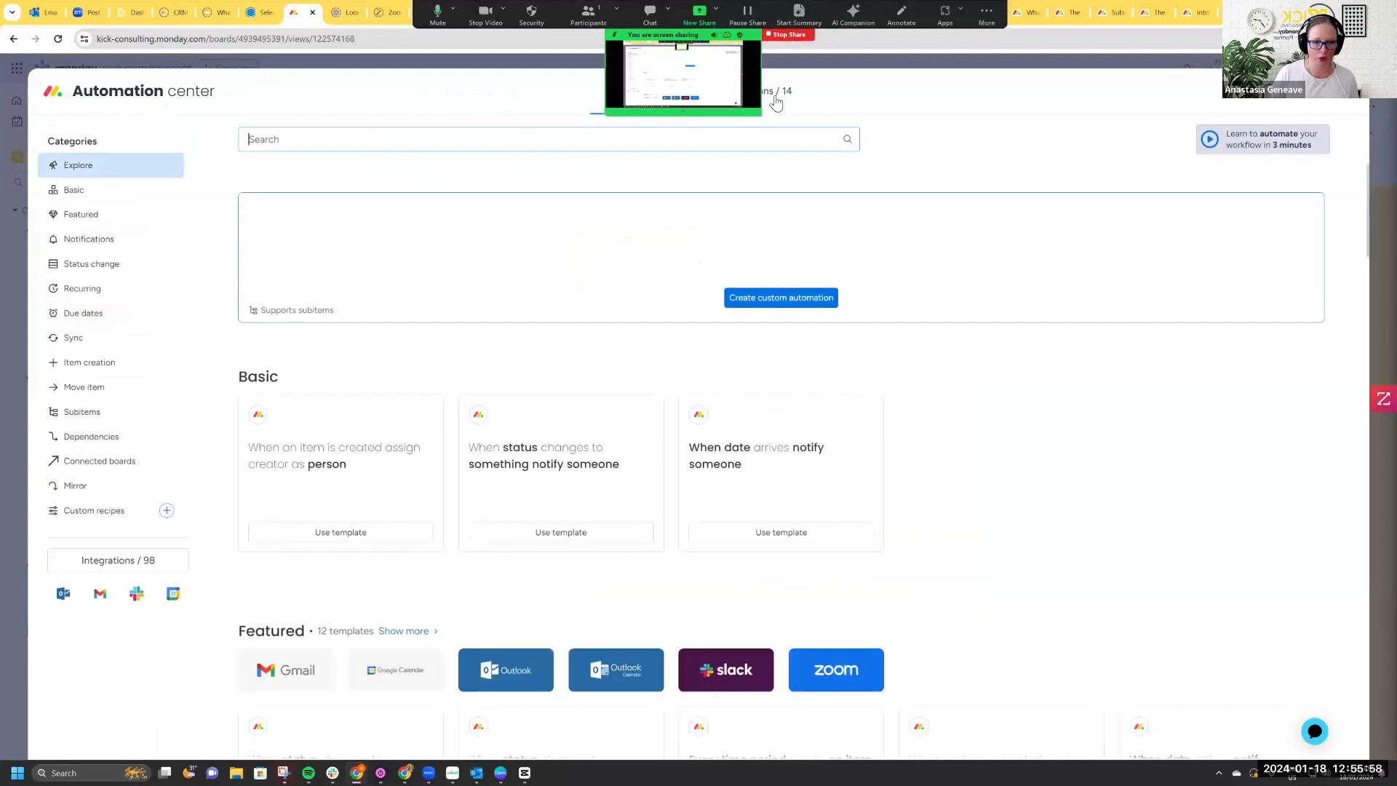
pyautogui.click(775, 102)
pyautogui.click(1110, 321)
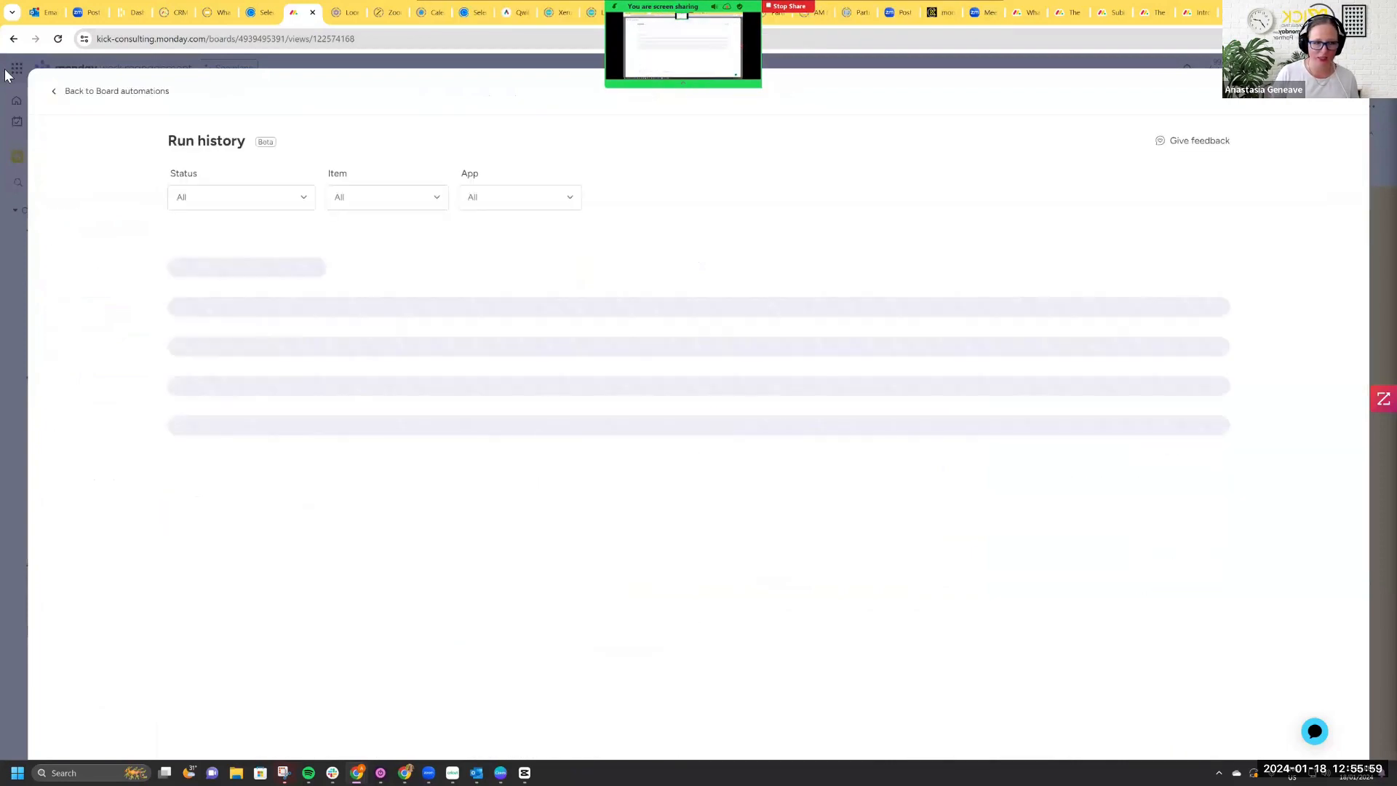
pyautogui.click(51, 91)
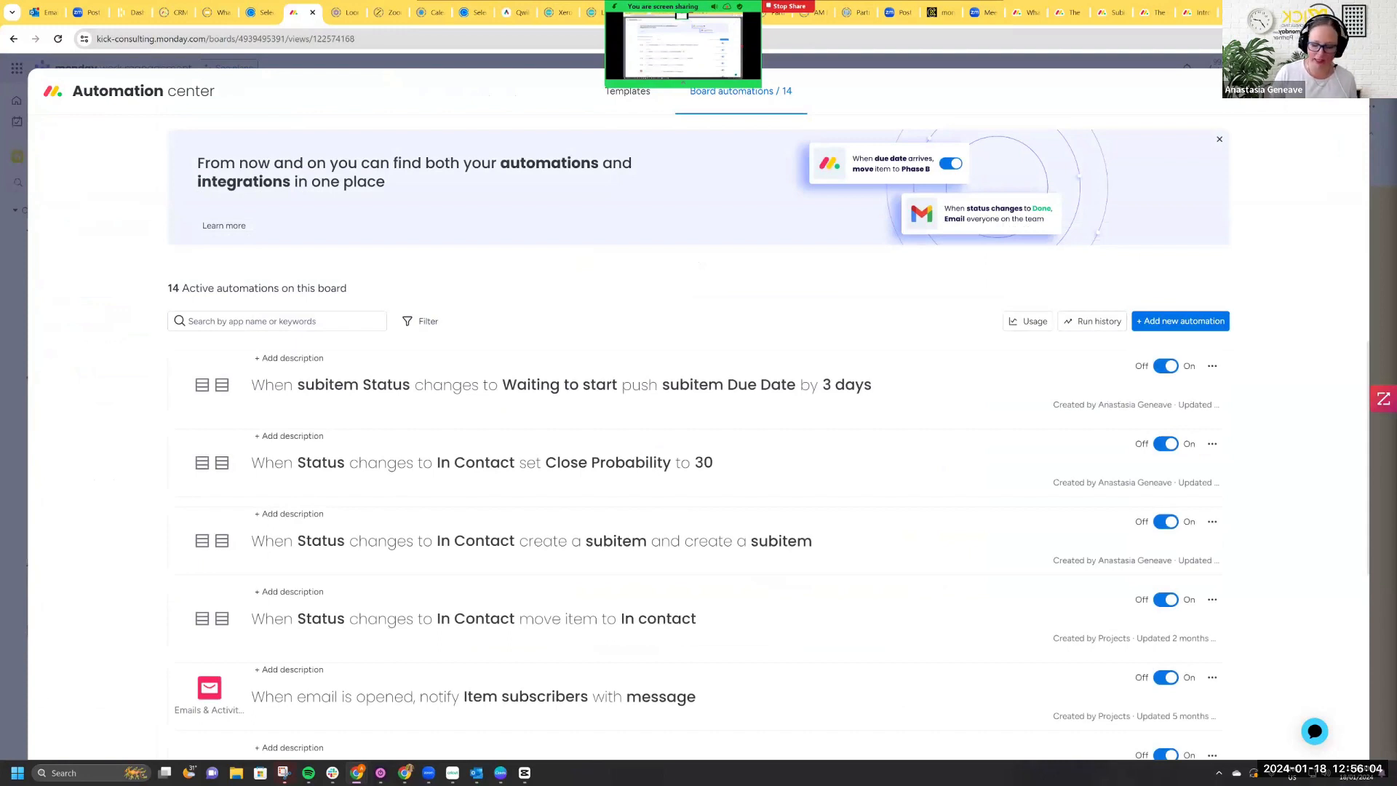
pyautogui.click(4, 303)
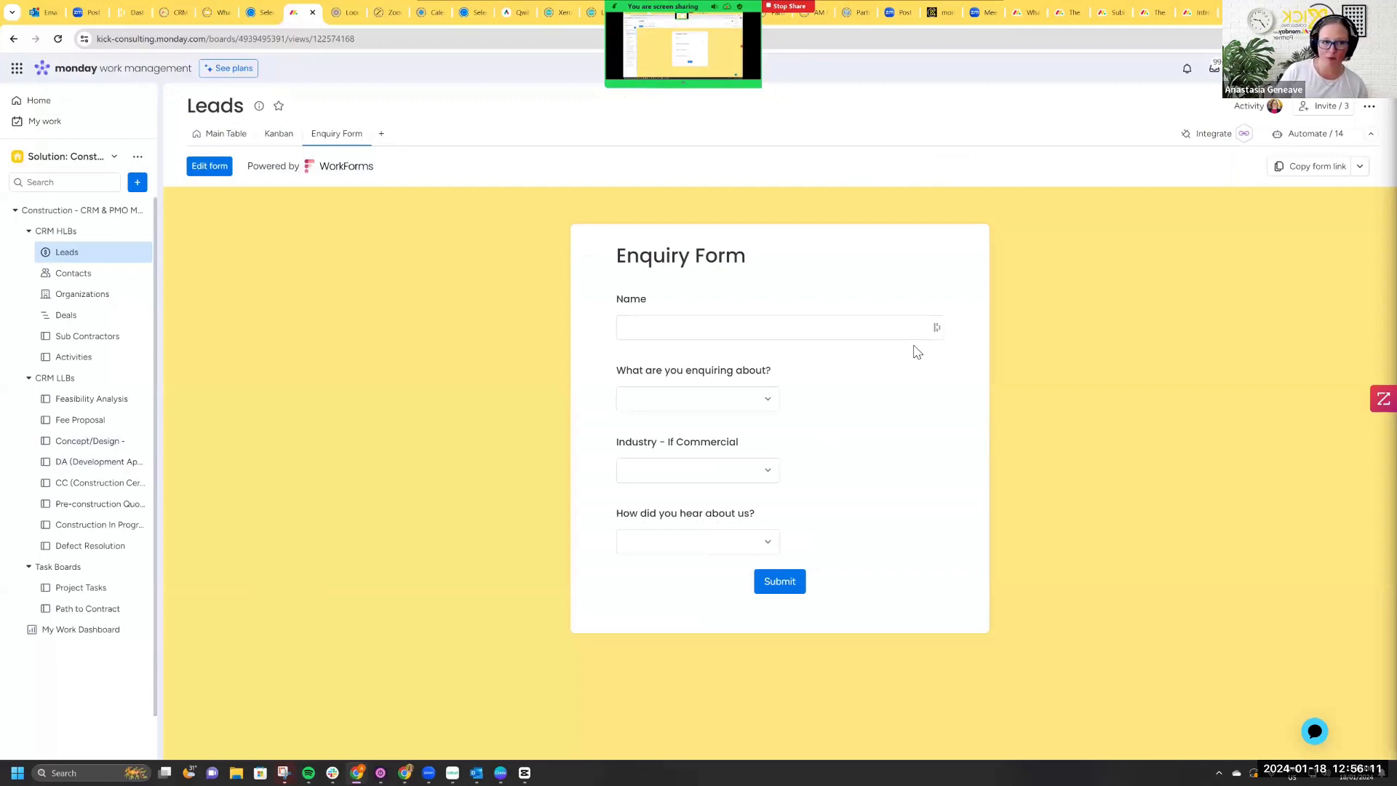
pyautogui.click(694, 335)
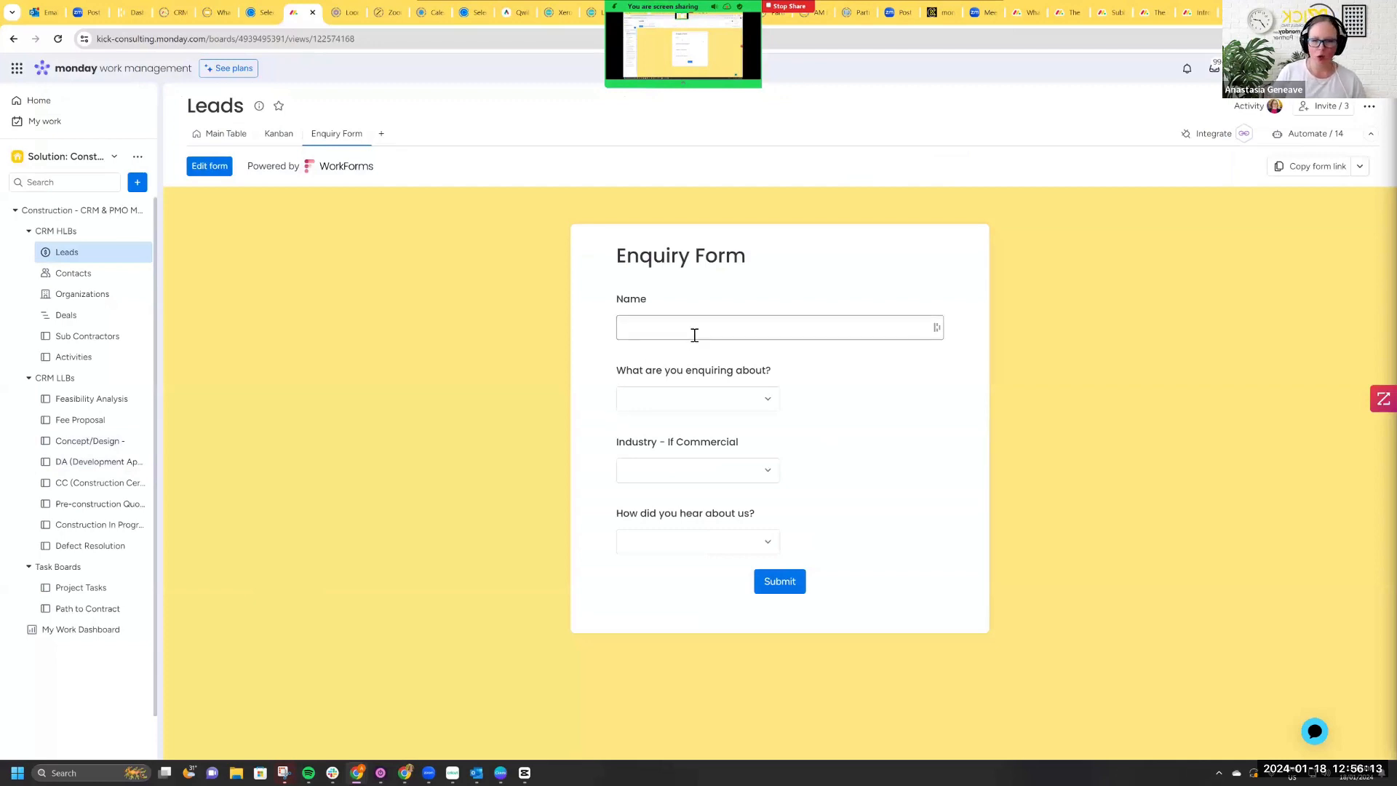
pyautogui.click(309, 272)
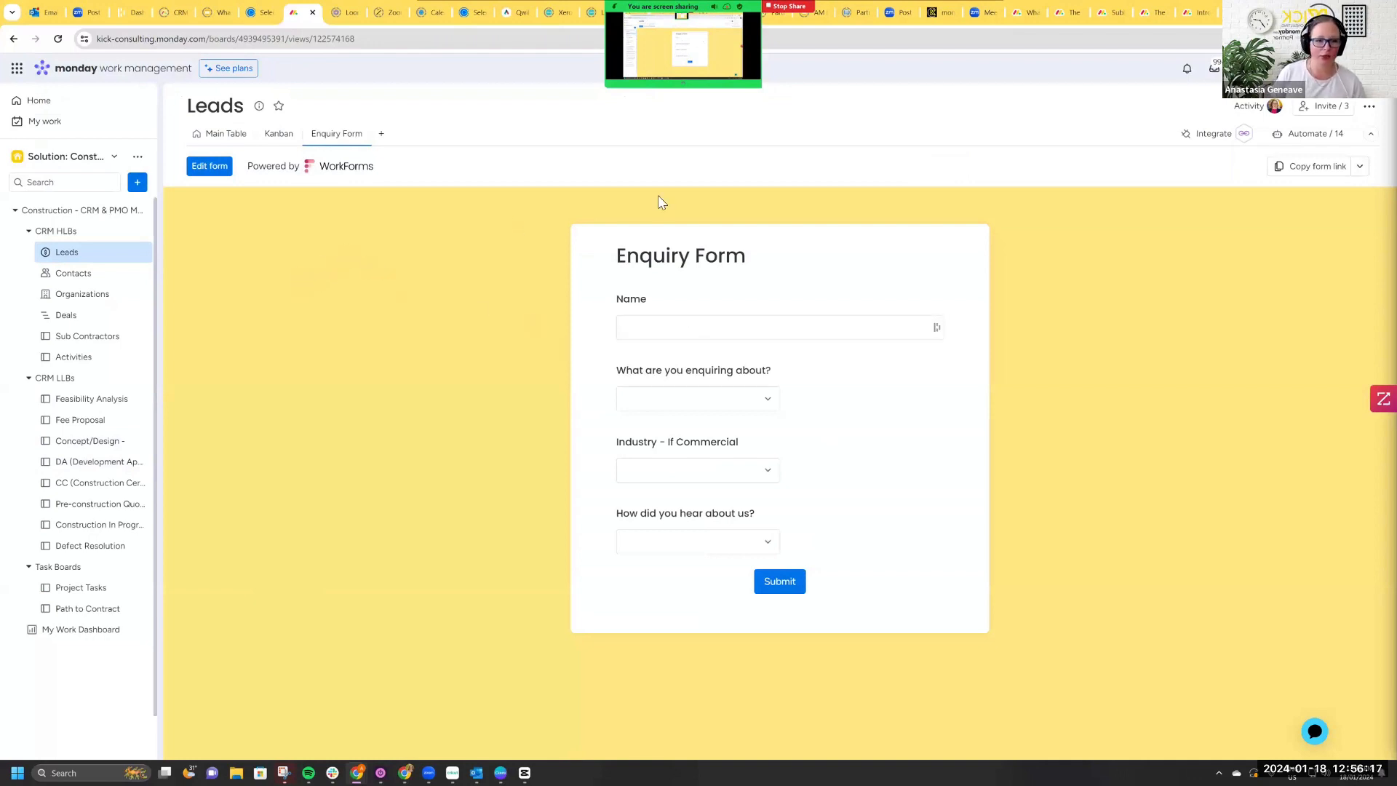
pyautogui.moveTo(777, 97)
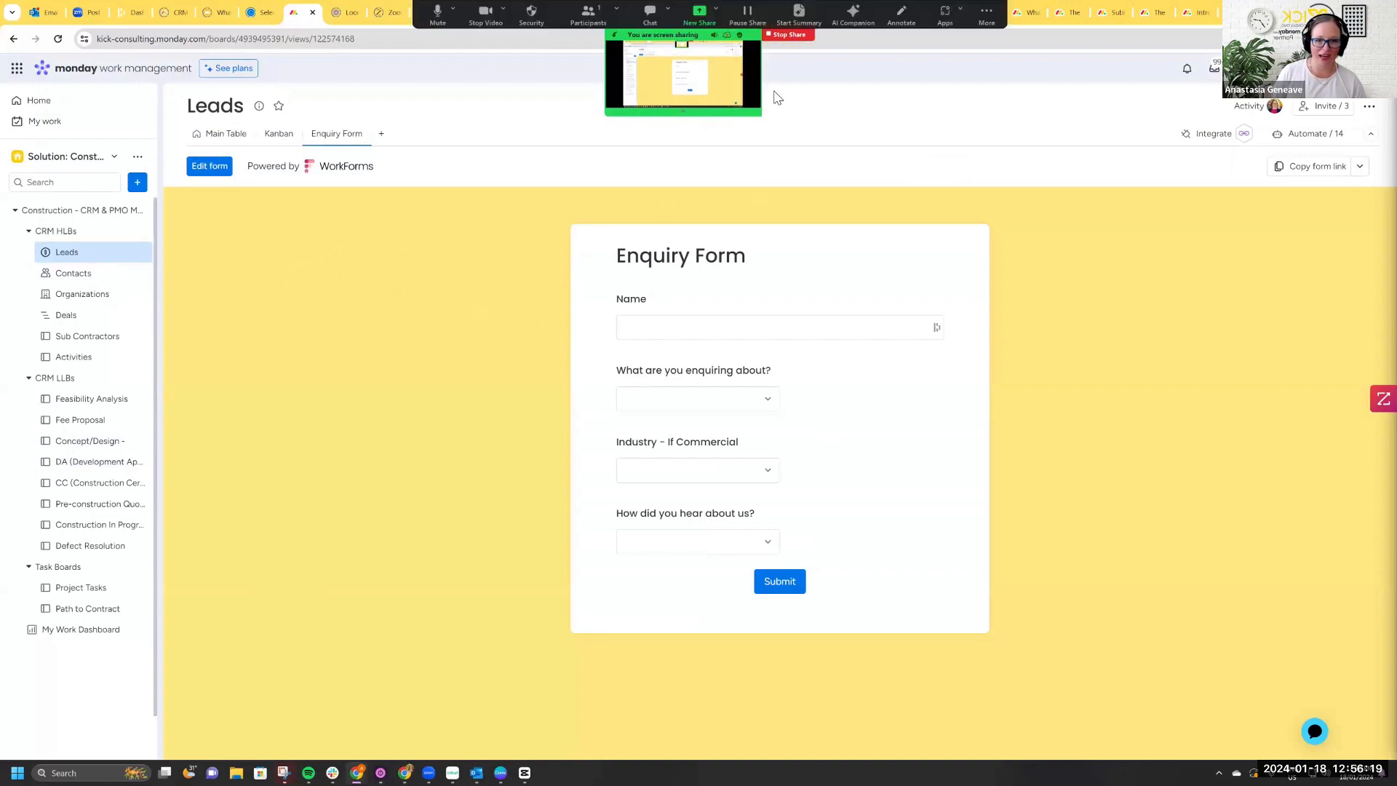